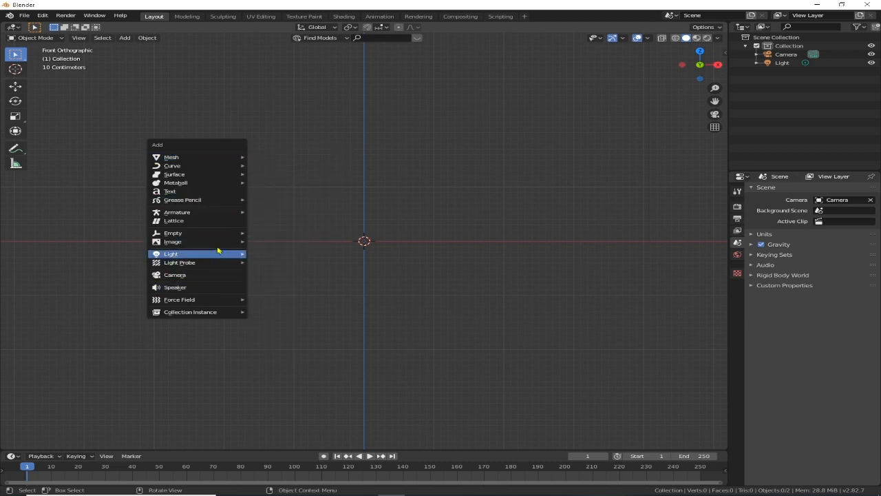
Add the vaseline petroleum jelly.jpg picture from the Downloads folder as a reference image
{"action": "mouse_move", "coordinate": [217, 243]}
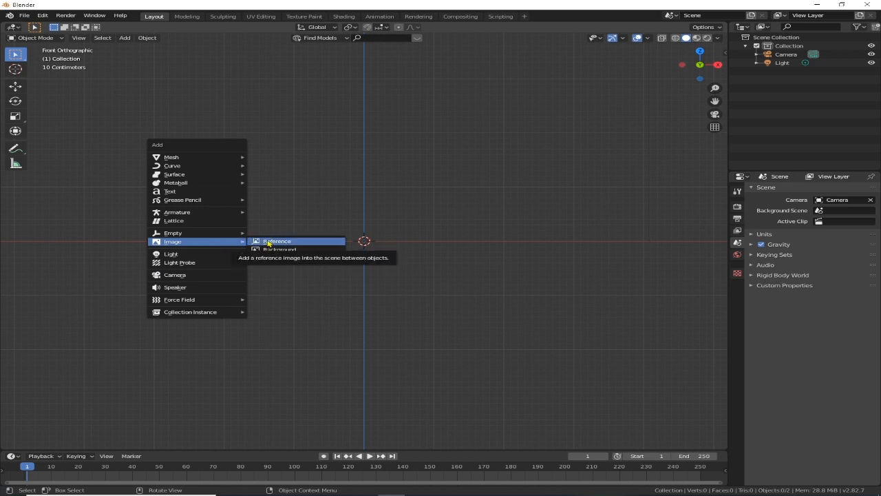
{"action": "left_click", "coordinate": [289, 242]}
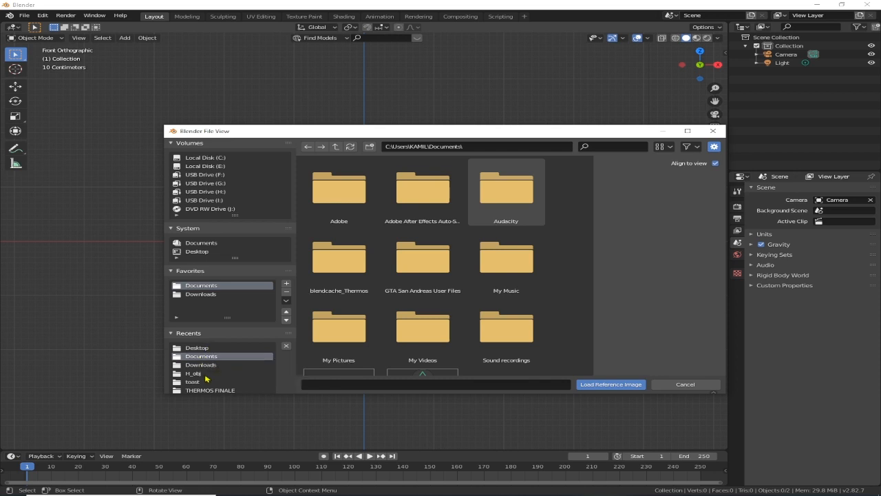
{"action": "left_click", "coordinate": [203, 365]}
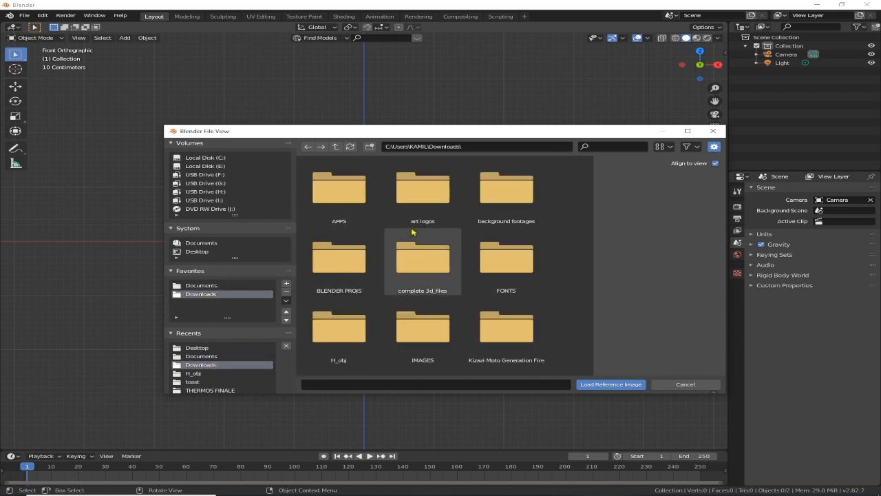
{"action": "scroll", "coordinate": [421, 232], "scroll_direction": "down", "scroll_amount": 2}
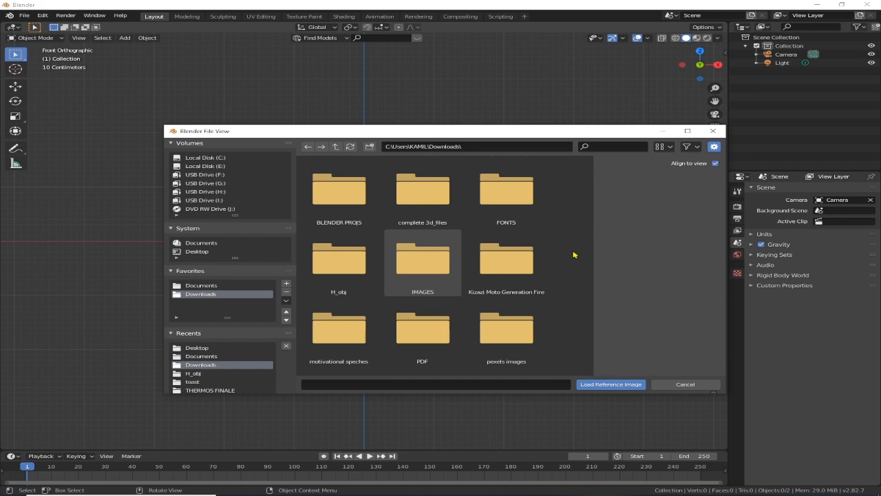
{"action": "scroll", "coordinate": [573, 255], "scroll_direction": "down", "scroll_amount": 4}
{"action": "scroll", "coordinate": [571, 255], "scroll_direction": "down", "scroll_amount": 10}
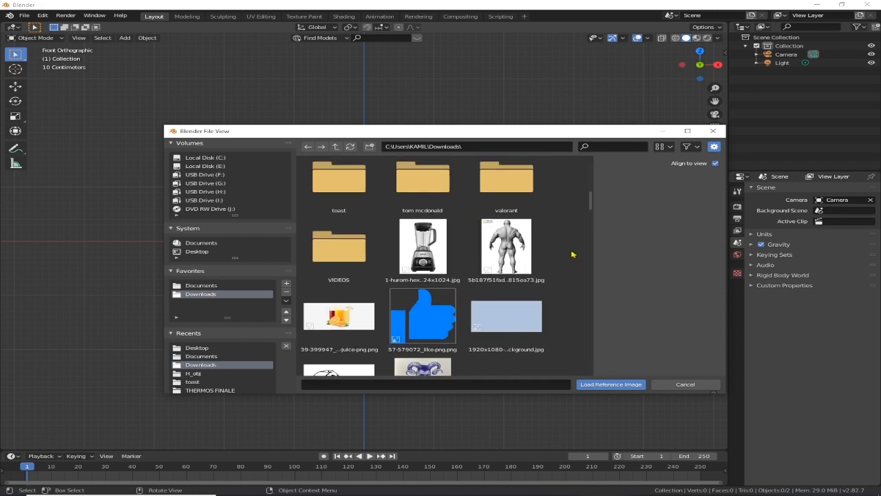
{"action": "scroll", "coordinate": [571, 255], "scroll_direction": "down", "scroll_amount": 10}
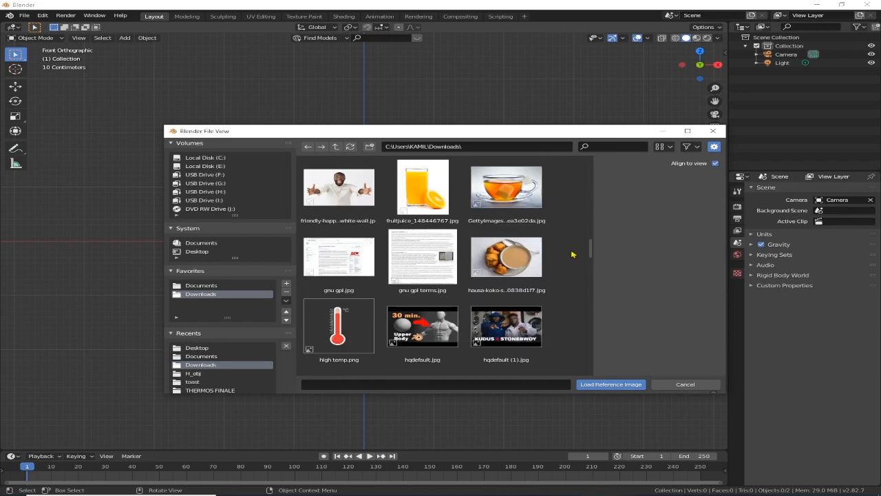
{"action": "left_click_drag", "start_coordinate": [590, 254], "coordinate": [590, 384]}
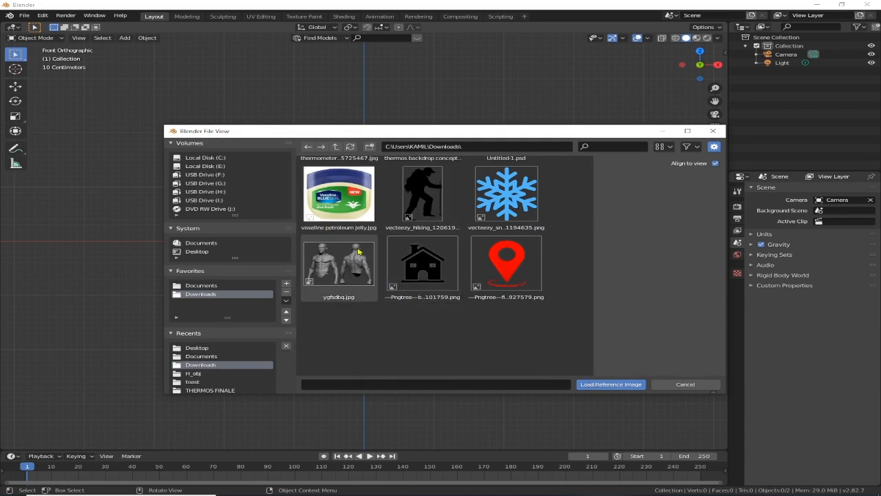
{"action": "double_click", "coordinate": [346, 209]}
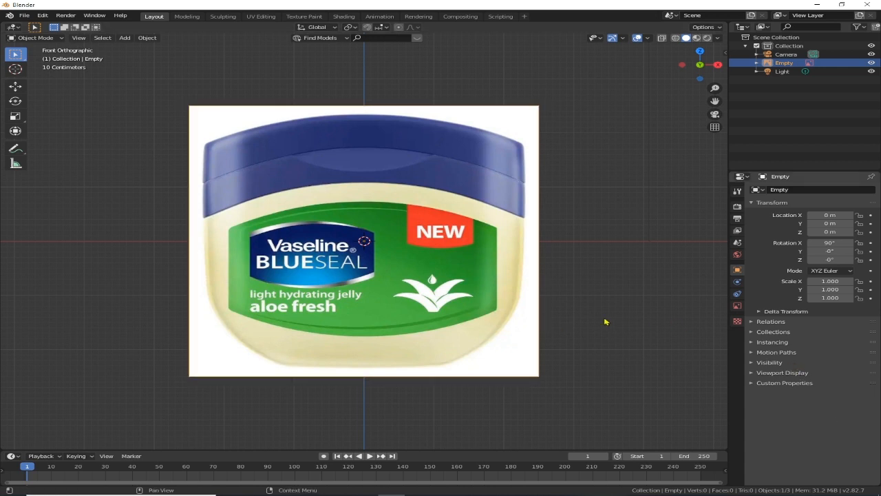
Set the display size of the reference image to 1 m
{"action": "left_click", "coordinate": [738, 306]}
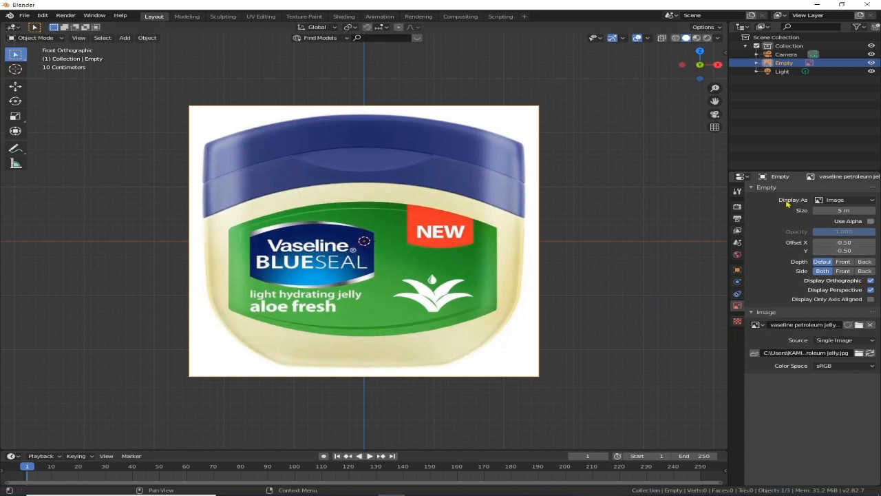
{"action": "left_click", "coordinate": [848, 212]}
{"action": "type", "text": "1"}
{"action": "key", "text": "Return"}
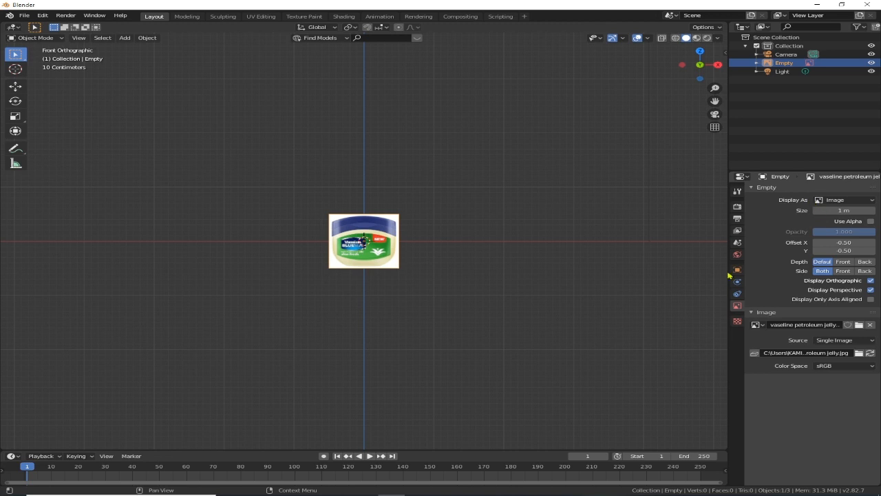
Enable Use Alpha for the reference image and set its opacity to 0.5
{"action": "scroll", "coordinate": [361, 269], "scroll_direction": "up", "scroll_amount": 3}
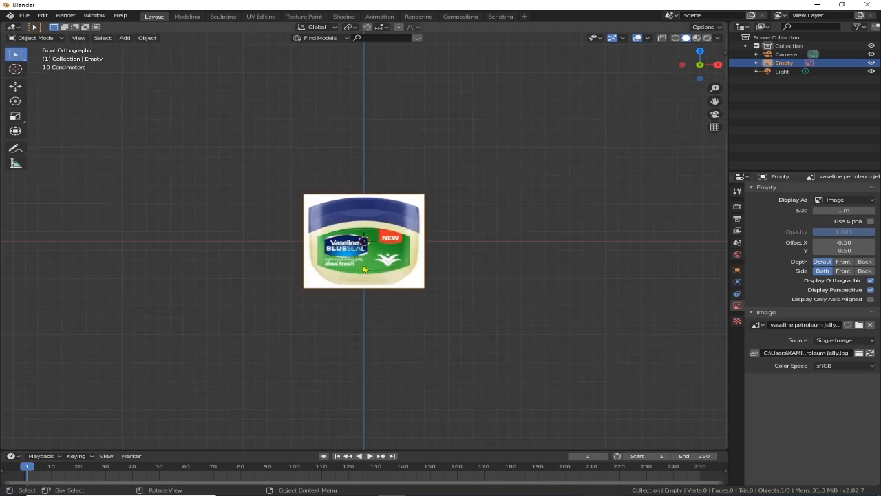
{"action": "scroll", "coordinate": [364, 269], "scroll_direction": "up", "scroll_amount": 3}
{"action": "scroll", "coordinate": [364, 269], "scroll_direction": "up", "scroll_amount": 2}
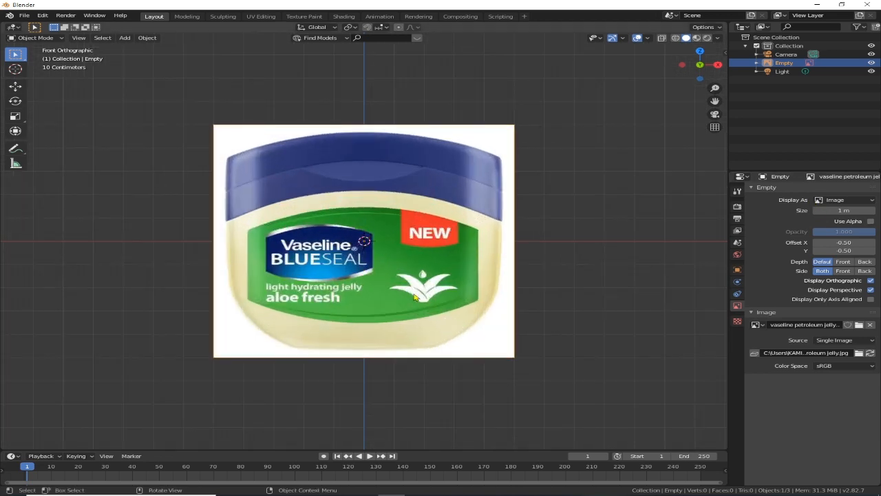
{"action": "left_click", "coordinate": [872, 221]}
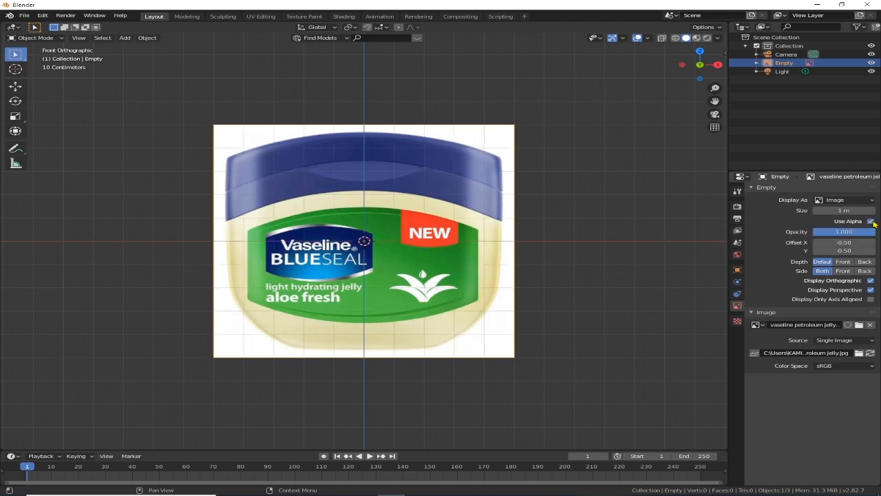
{"action": "left_click", "coordinate": [854, 233]}
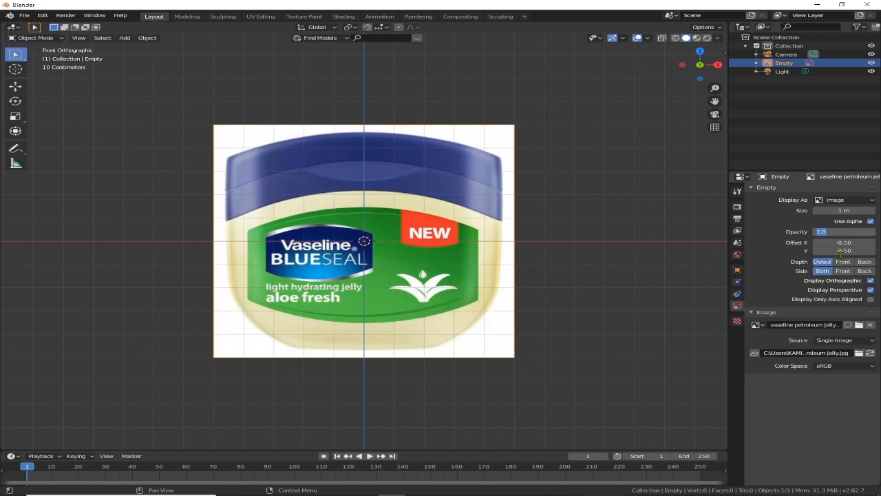
{"action": "key", "text": "BackSpace"}
{"action": "type", "text": ".5"}
{"action": "key", "text": "Return"}
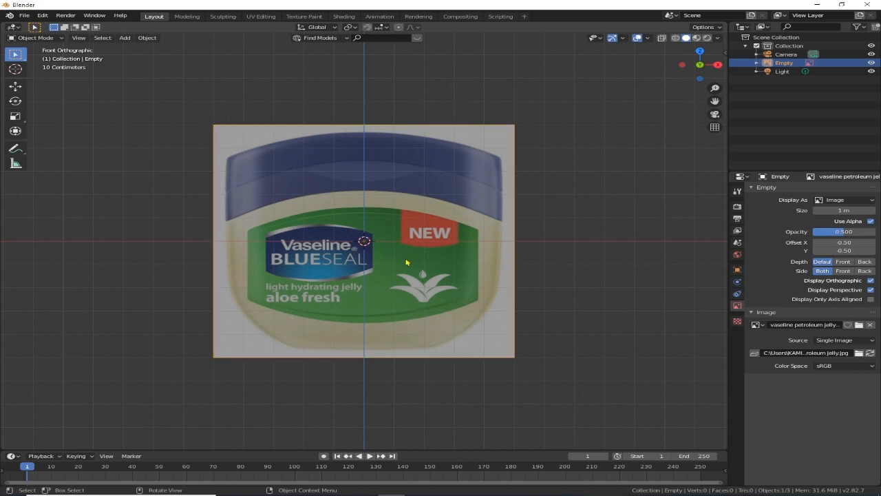
Move the reference image back along the global Y axis by about 1.3 m, behind the scene origin
{"action": "scroll", "coordinate": [468, 206], "scroll_direction": "down", "scroll_amount": 2}
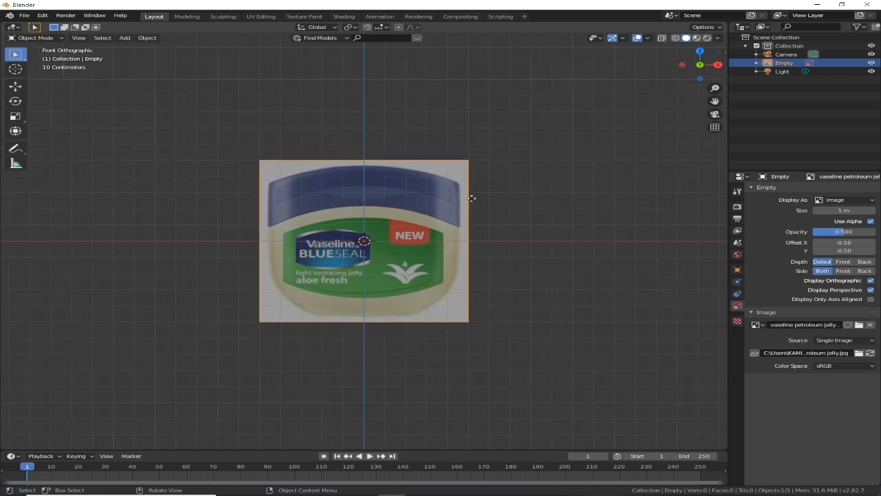
{"action": "middle_click_drag", "start_coordinate": [459, 204], "coordinate": [404, 248]}
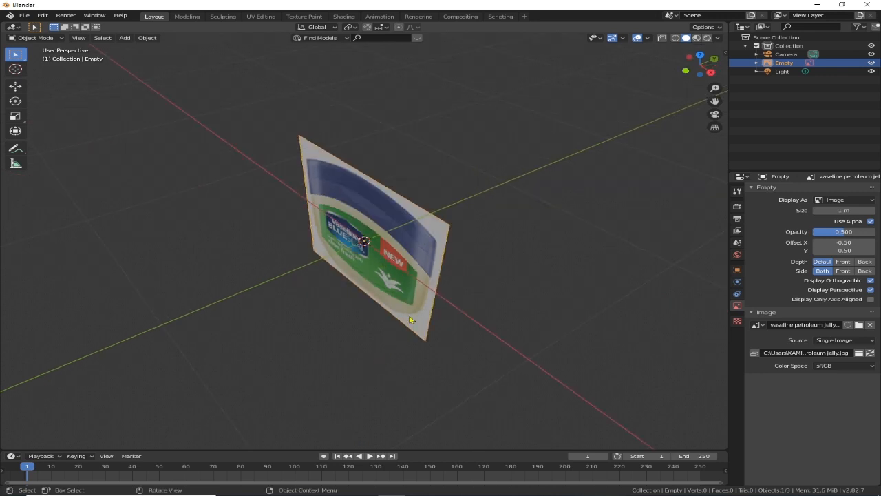
{"action": "key", "text": "g"}
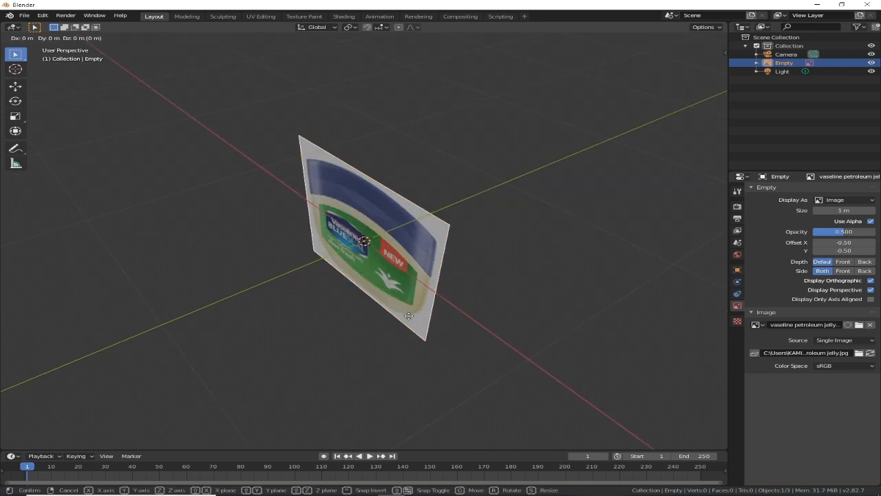
{"action": "key", "text": "y"}
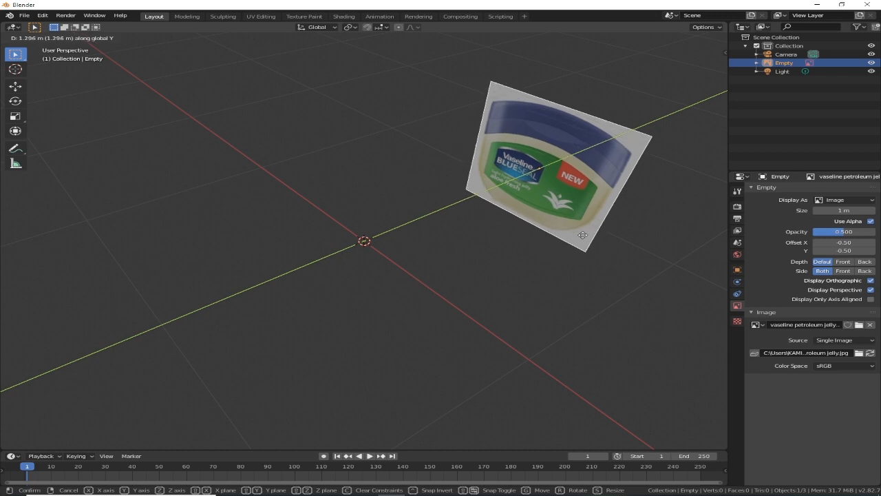
{"action": "left_click", "coordinate": [583, 239]}
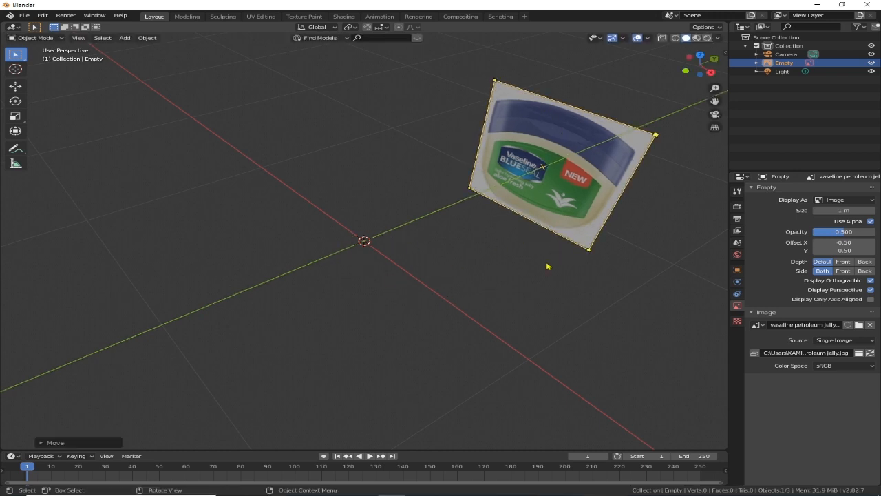
Add a cube mesh at the origin in front of the reference image and switch the viewport to wireframe shading
{"action": "middle_click_drag", "start_coordinate": [551, 242], "coordinate": [557, 236]}
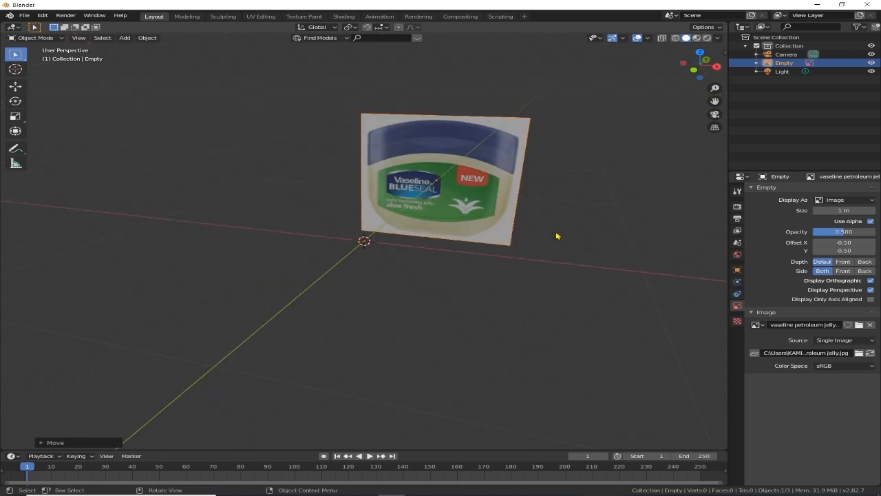
{"action": "key", "text": "KP_1"}
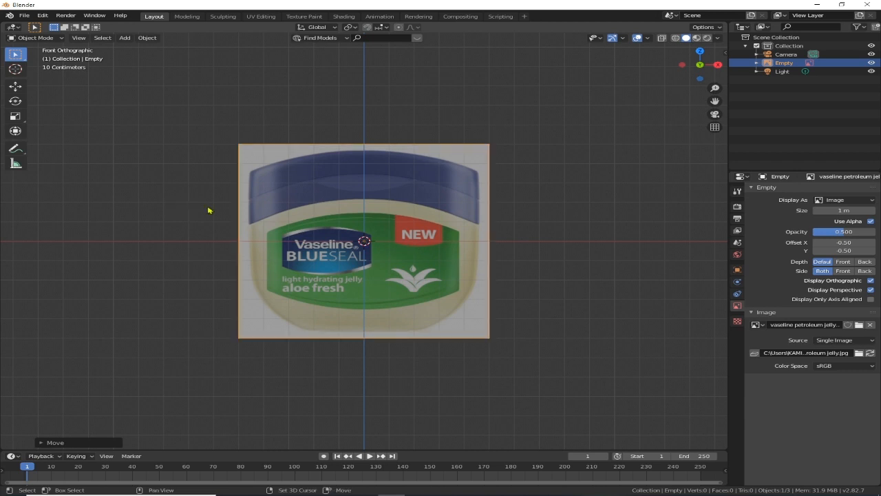
{"action": "key", "text": "shift+a"}
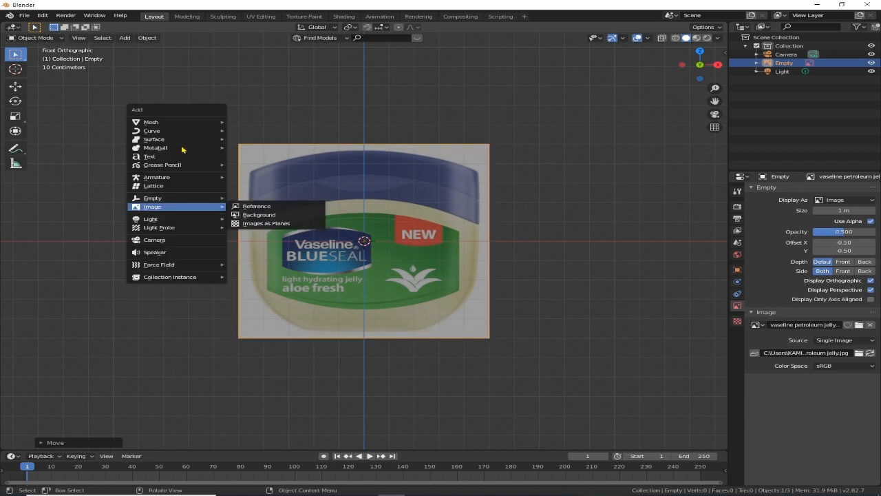
{"action": "mouse_move", "coordinate": [182, 129]}
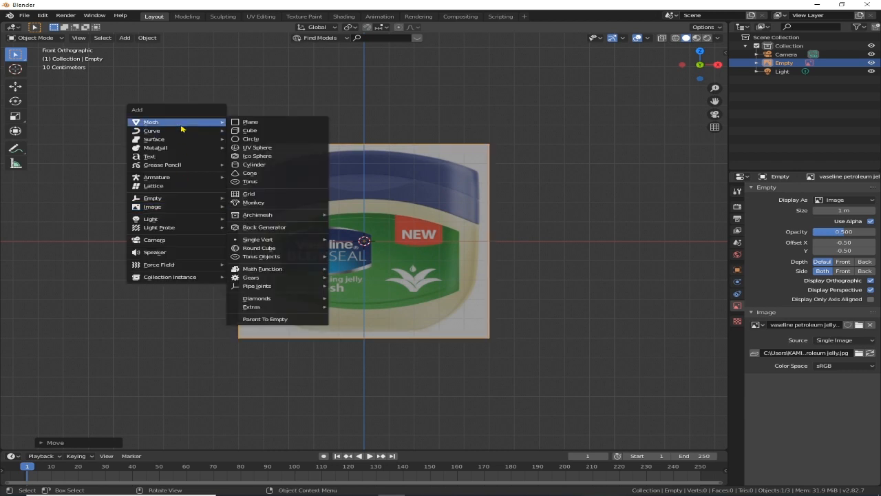
{"action": "left_click", "coordinate": [266, 137]}
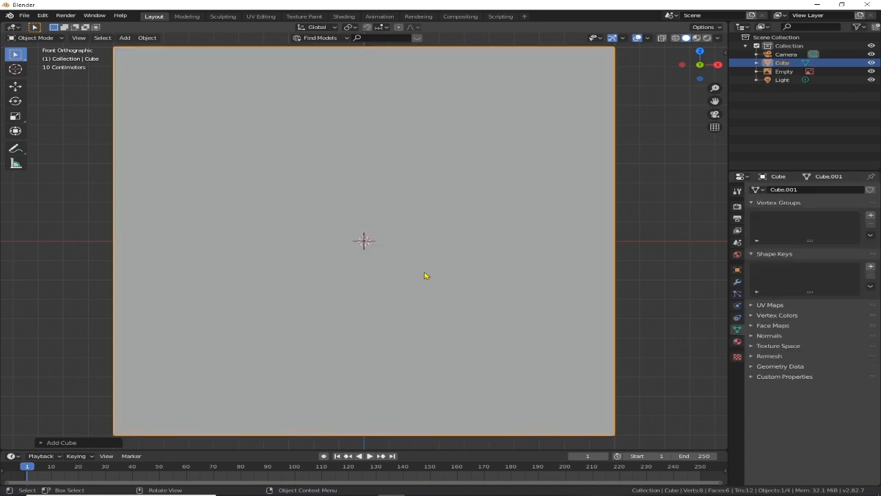
{"action": "scroll", "coordinate": [425, 275], "scroll_direction": "down", "scroll_amount": 3}
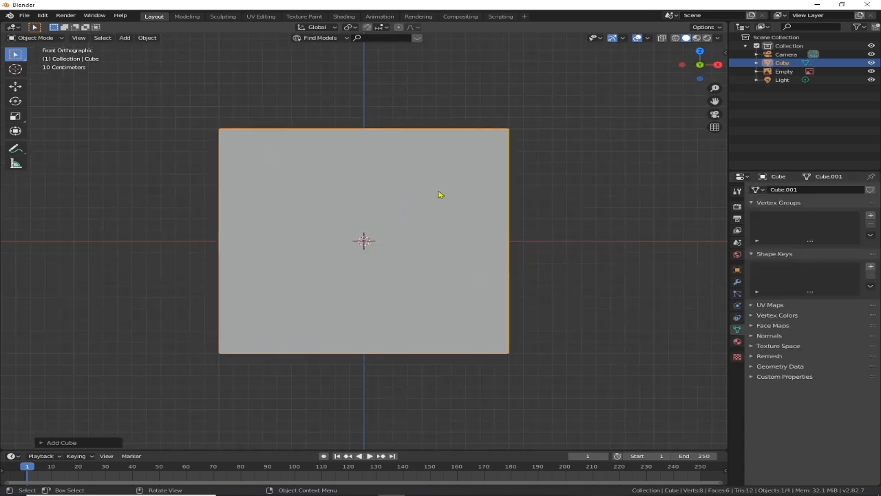
{"action": "key", "text": "shift"}
{"action": "key", "text": "shift+z"}
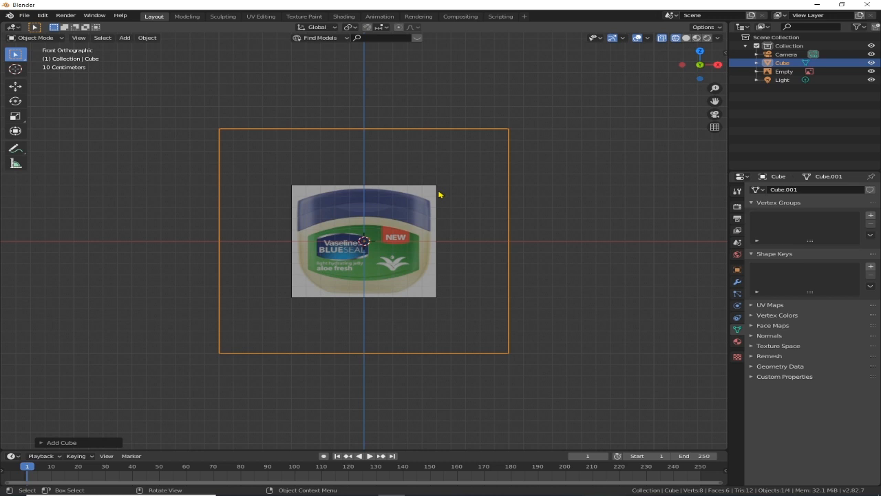
In Edit Mode, scale the whole cube mesh down by a factor of about 0.46 to approximate the jar's outline
{"action": "key", "text": "Tab"}
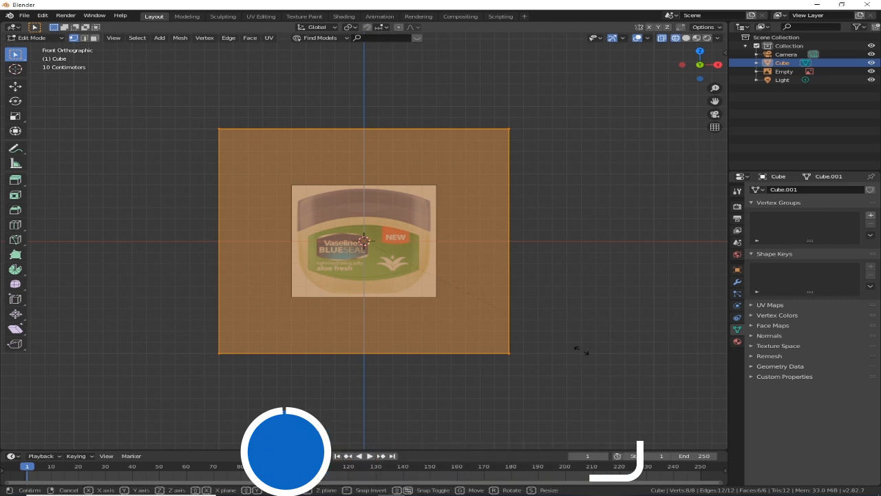
{"action": "key", "text": "s"}
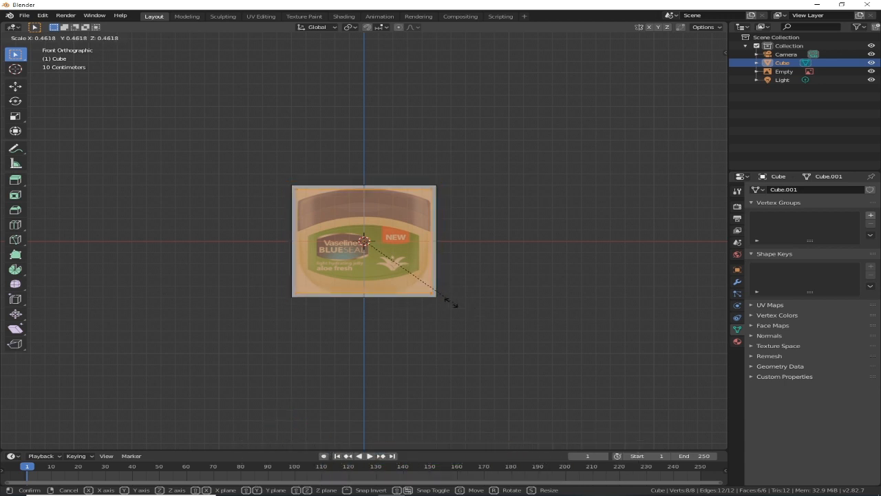
{"action": "left_click", "coordinate": [451, 302]}
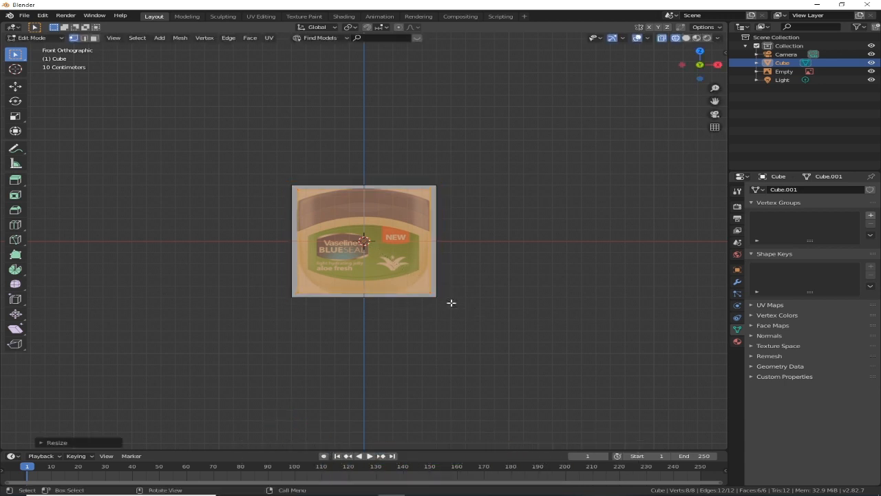
{"action": "key", "text": "ctrl+z"}
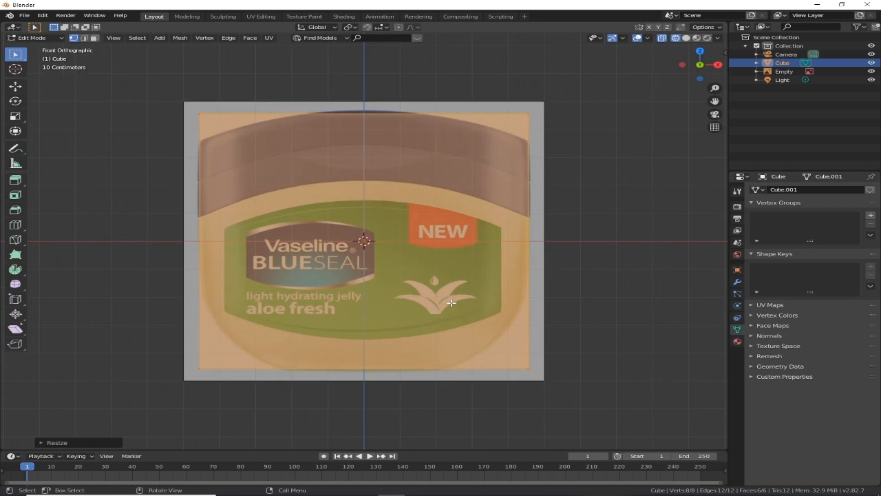
Enlarge the cube mesh slightly, by a factor of about 1.016, to match the jar's outer edges in the reference
{"action": "scroll", "coordinate": [451, 302], "scroll_direction": "up", "scroll_amount": 1}
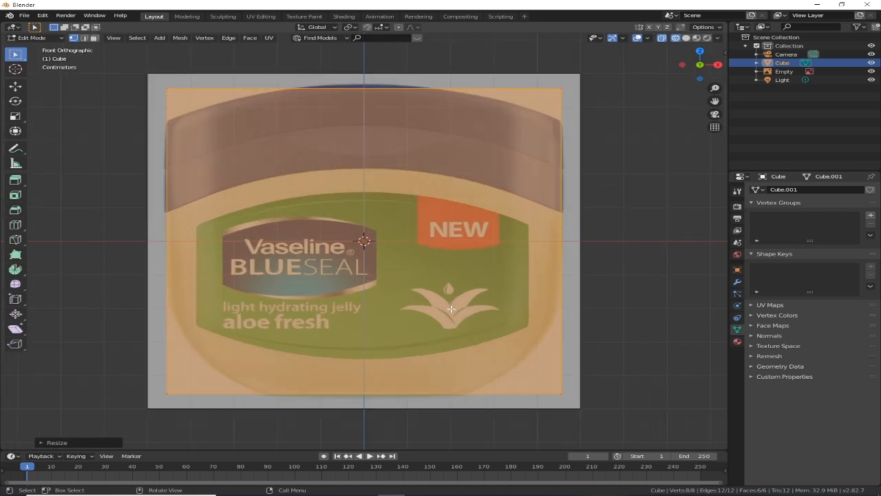
{"action": "key", "text": "s"}
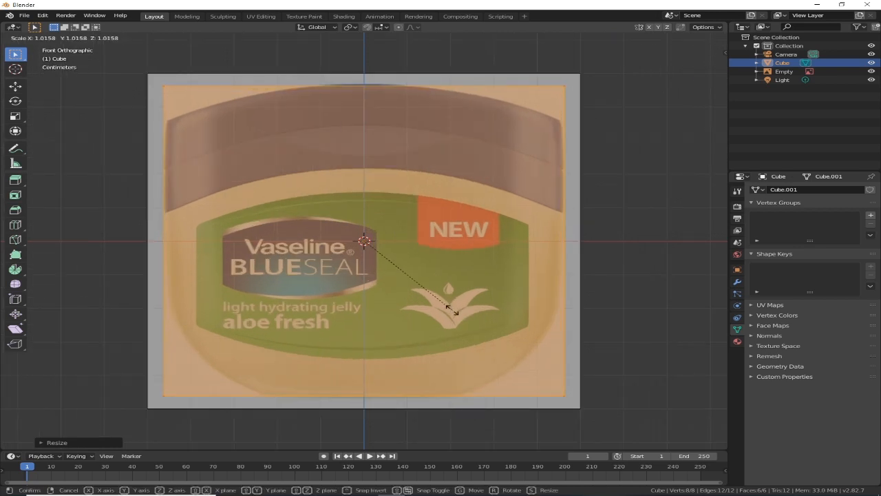
{"action": "left_click", "coordinate": [449, 314]}
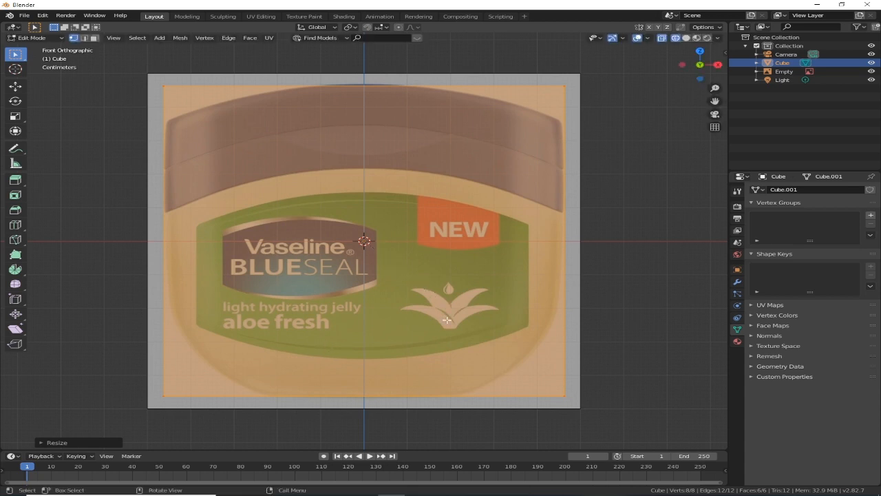
{"action": "scroll", "coordinate": [447, 320], "scroll_direction": "down", "scroll_amount": 1}
{"action": "scroll", "coordinate": [456, 324], "scroll_direction": "down", "scroll_amount": 1}
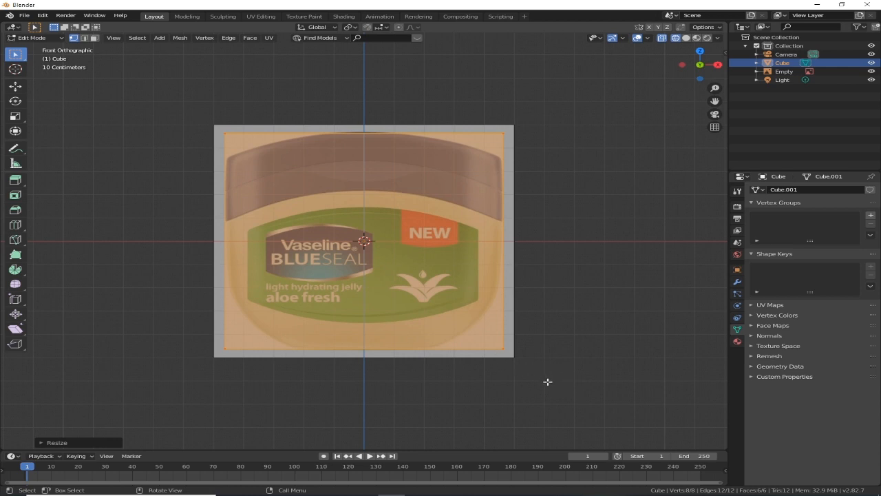
Bevel the mesh's bottom edges by about 0.268 m with three segments to follow the jar's rounded base
{"action": "key", "text": "b"}
{"action": "left_click_drag", "start_coordinate": [547, 381], "coordinate": [184, 299]}
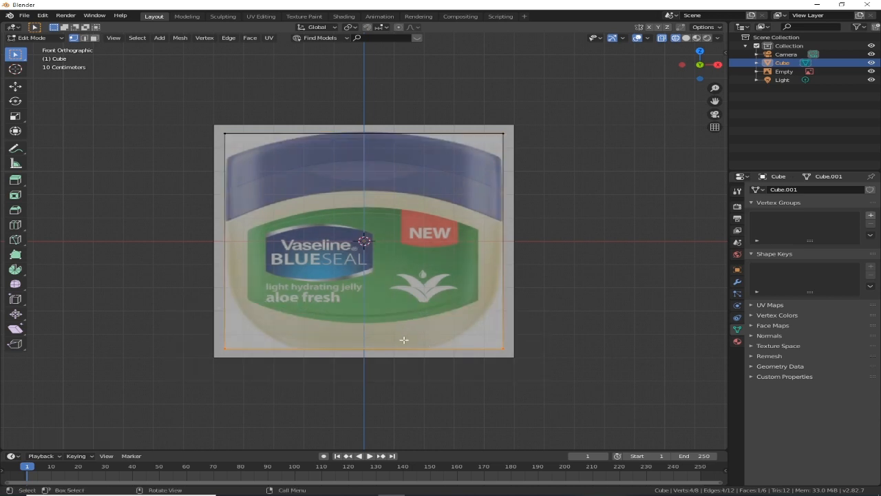
{"action": "key", "text": "KP_5"}
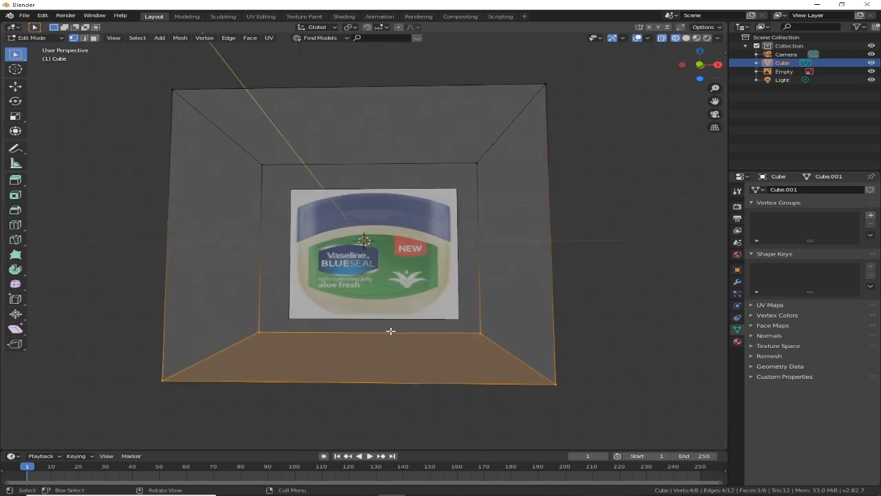
{"action": "key", "text": "KP_1"}
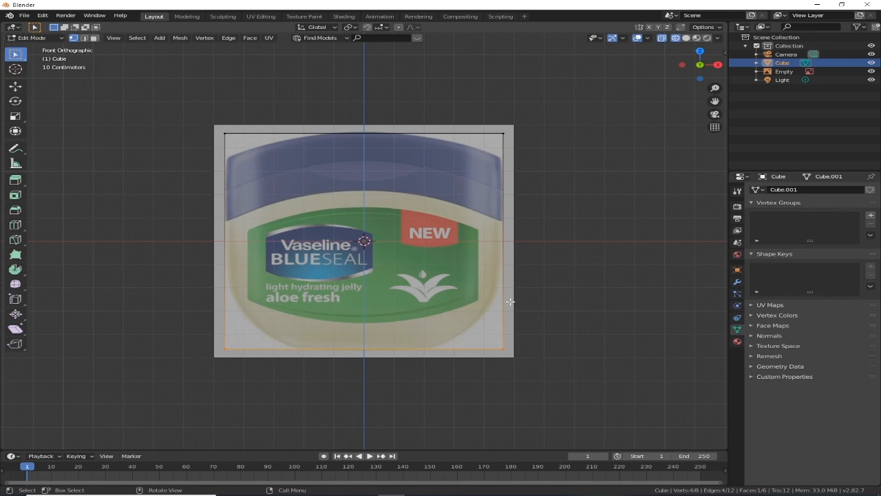
{"action": "scroll", "coordinate": [510, 301], "scroll_direction": "down", "scroll_amount": 2}
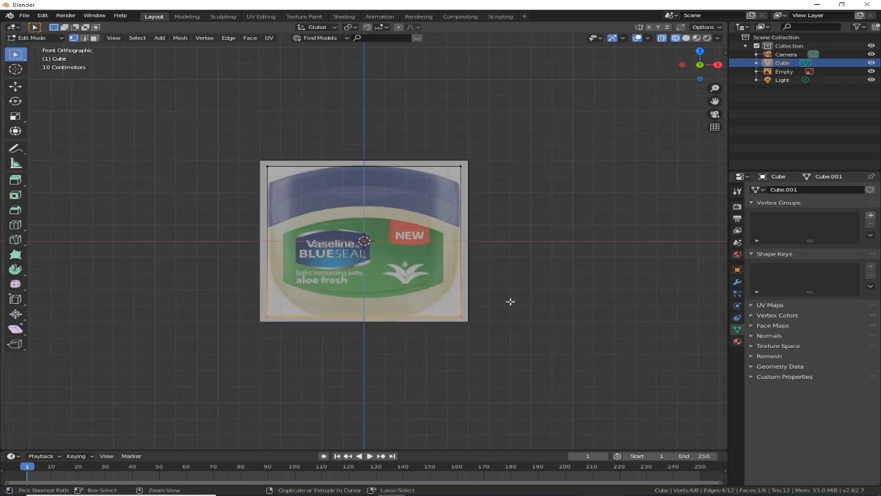
{"action": "key", "text": "ctrl+b"}
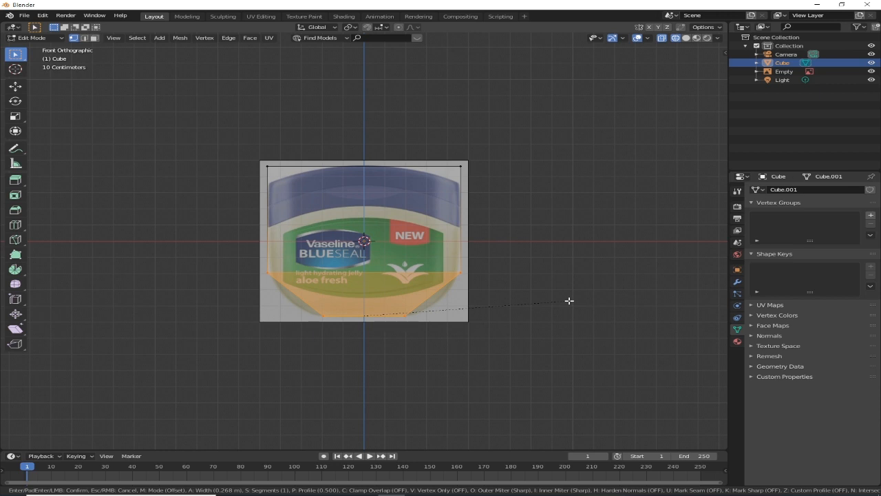
{"action": "scroll", "coordinate": [568, 300], "scroll_direction": "up", "scroll_amount": 1}
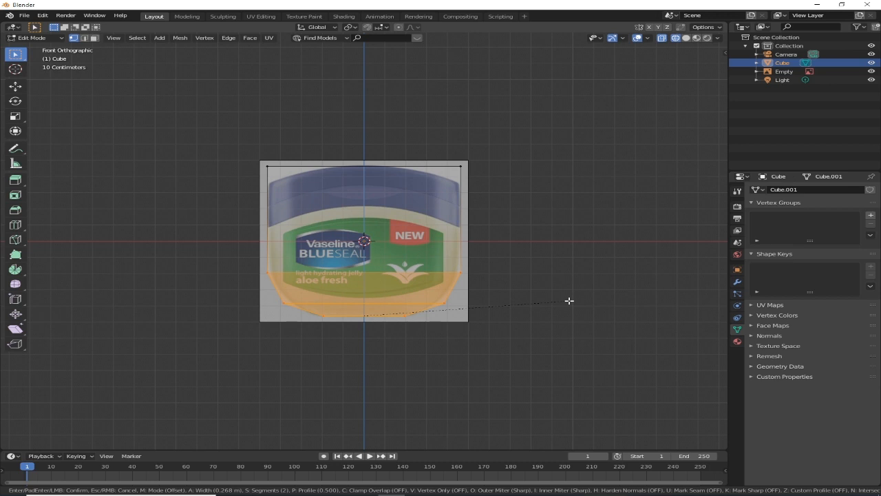
{"action": "scroll", "coordinate": [568, 300], "scroll_direction": "up", "scroll_amount": 1}
{"action": "scroll", "coordinate": [569, 300], "scroll_direction": "up", "scroll_amount": 3}
{"action": "scroll", "coordinate": [568, 301], "scroll_direction": "down", "scroll_amount": 2}
{"action": "scroll", "coordinate": [569, 300], "scroll_direction": "down", "scroll_amount": 3}
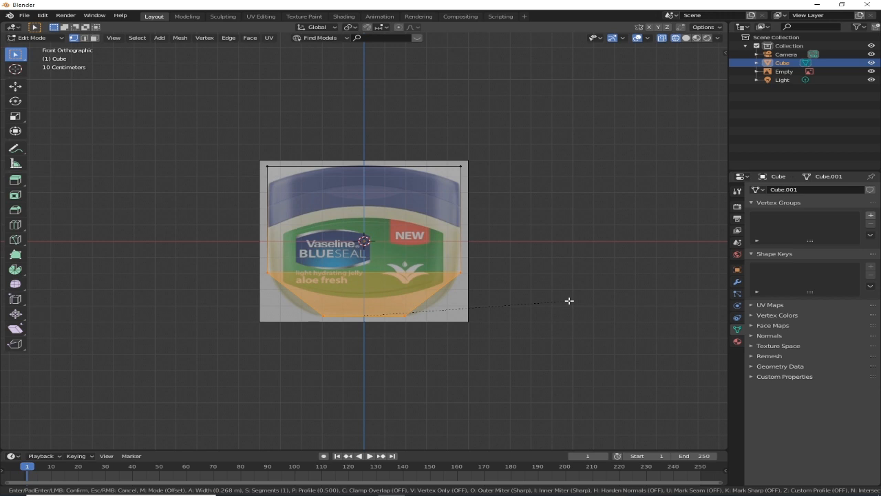
{"action": "scroll", "coordinate": [569, 300], "scroll_direction": "up", "scroll_amount": 1}
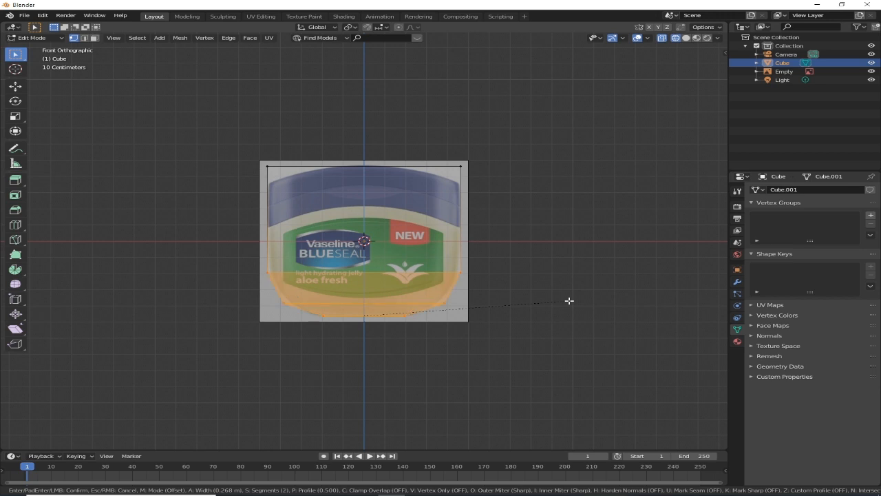
{"action": "scroll", "coordinate": [569, 300], "scroll_direction": "up", "scroll_amount": 1}
{"action": "left_click", "coordinate": [568, 301]}
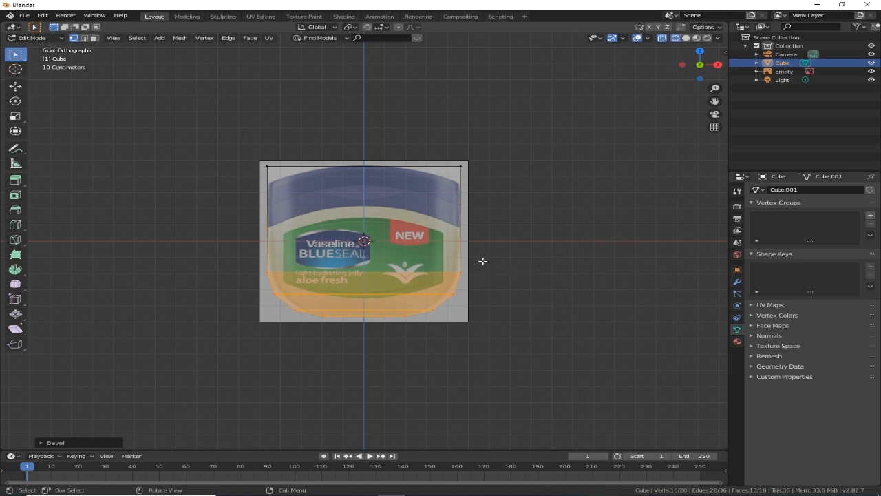
Lower the mesh's top face along global Z by about 0.11 m, finely adjusting it to the lid's upper corners
{"action": "scroll", "coordinate": [482, 261], "scroll_direction": "up", "scroll_amount": 1}
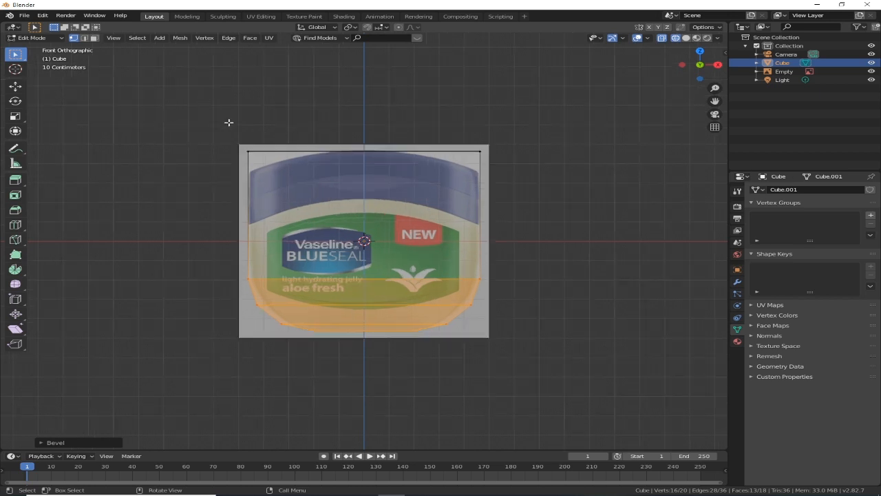
{"action": "left_click_drag", "start_coordinate": [332, 133], "coordinate": [219, 131]}
{"action": "key", "text": "b"}
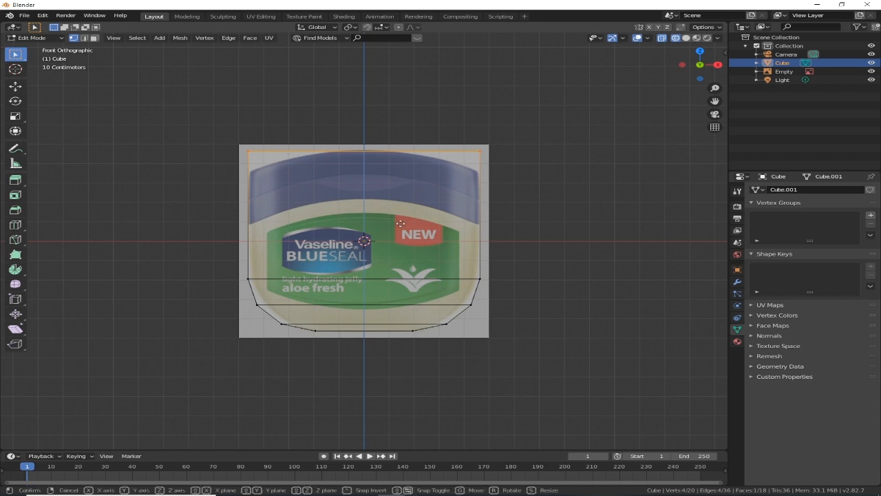
{"action": "key", "text": "g"}
{"action": "key", "text": "z"}
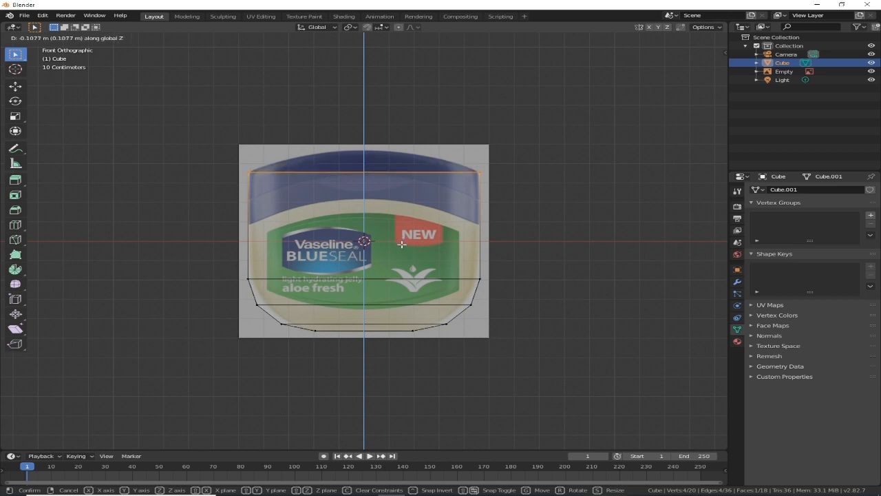
{"action": "left_click", "coordinate": [402, 243]}
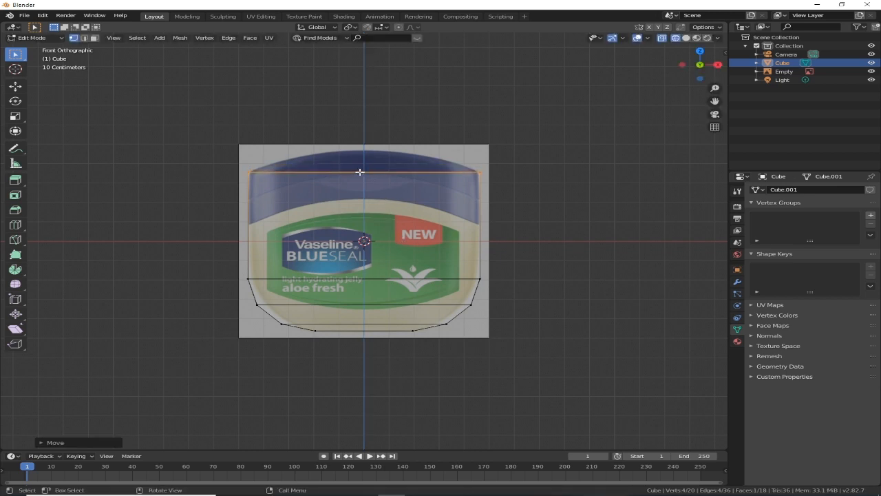
{"action": "scroll", "coordinate": [372, 182], "scroll_direction": "up", "scroll_amount": 2}
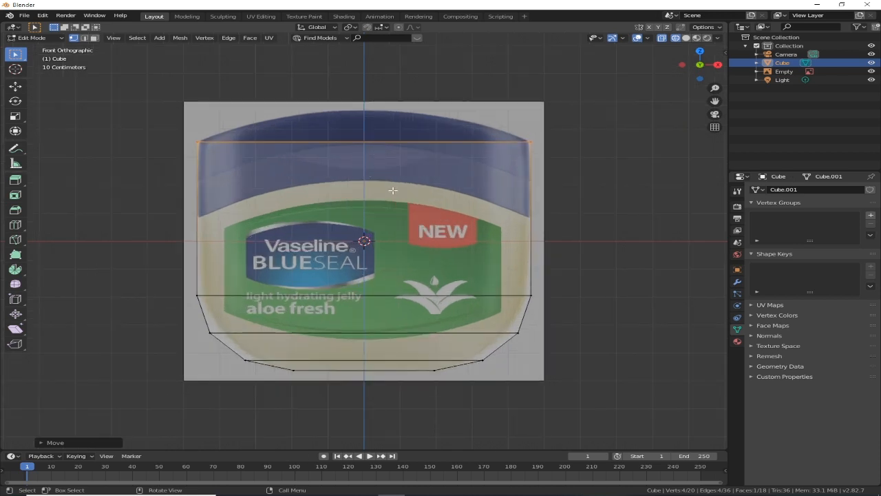
{"action": "key", "text": "g"}
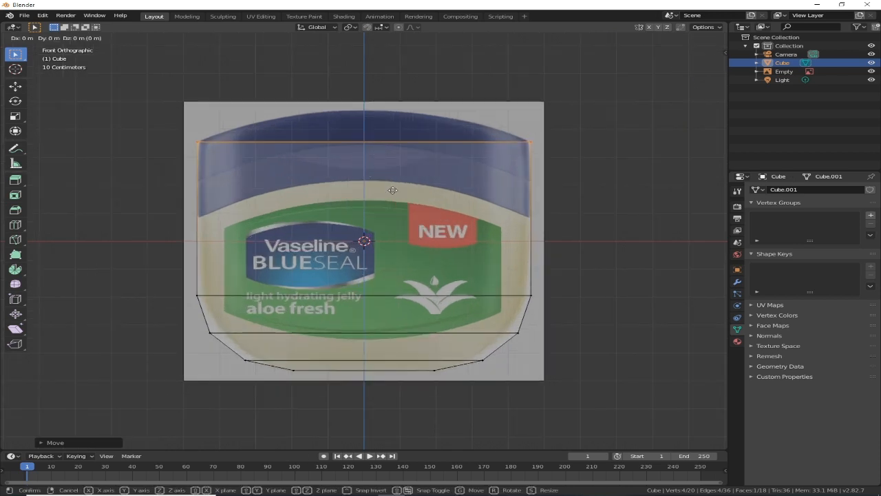
{"action": "left_click", "coordinate": [392, 192]}
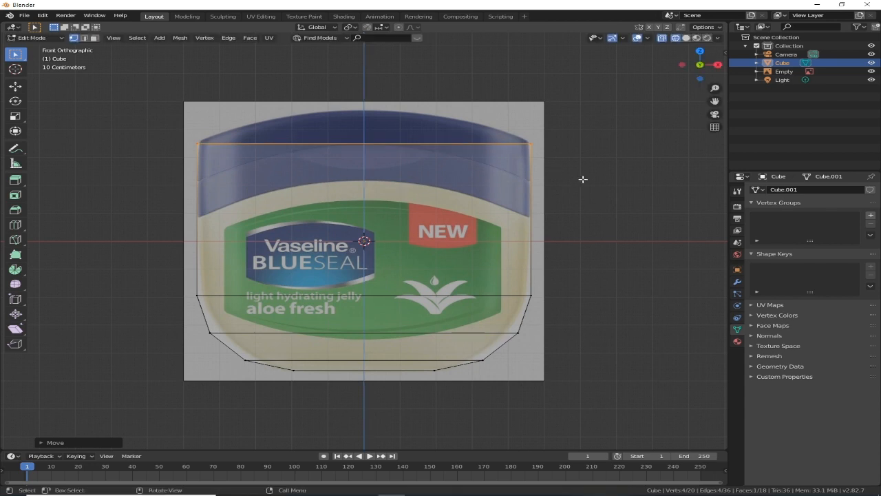
{"action": "left_click_drag", "start_coordinate": [583, 179], "coordinate": [474, 115]}
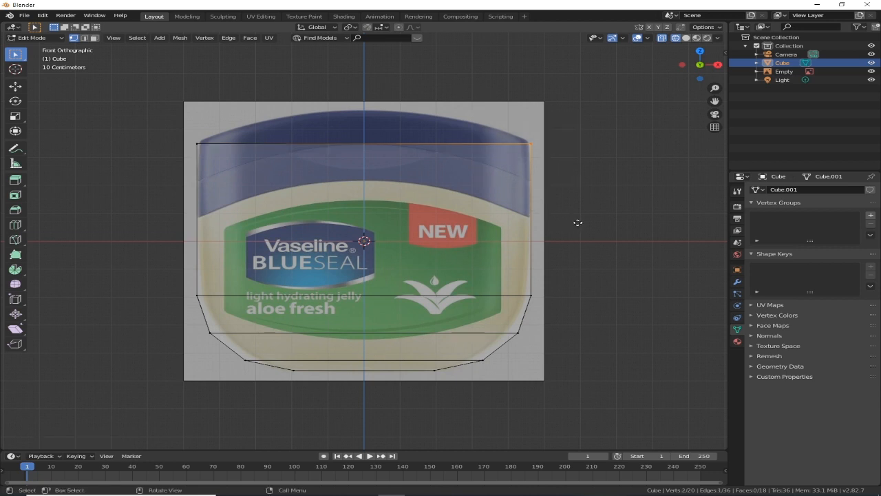
{"action": "key", "text": "g"}
{"action": "key", "text": "z"}
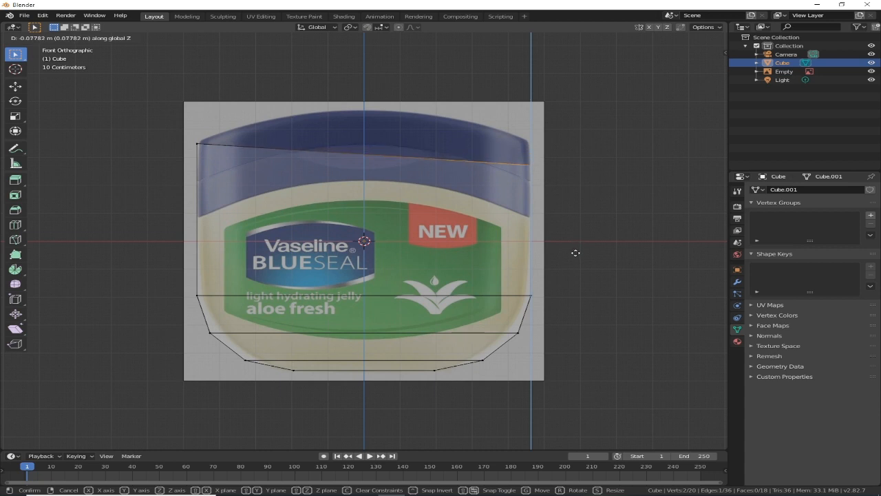
{"action": "key", "text": "Escape"}
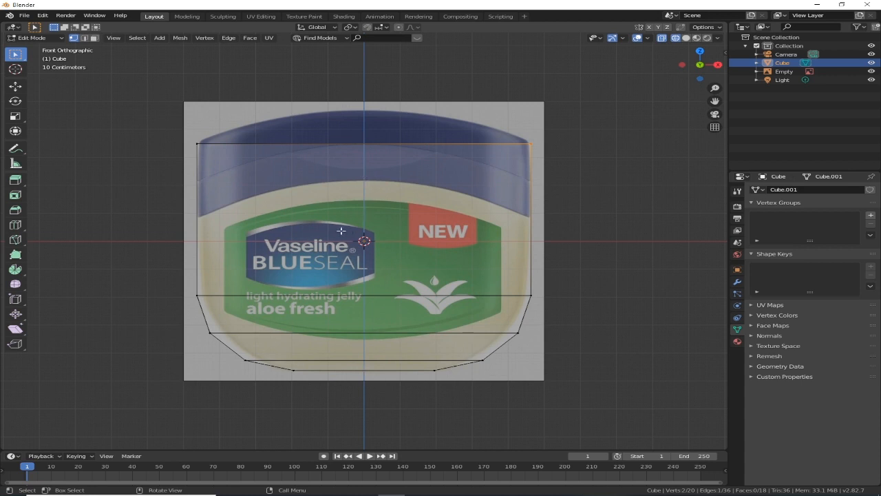
Add a single vertical loop cut through the middle of the mesh, keeping it centred
{"action": "key", "text": "ctrl"}
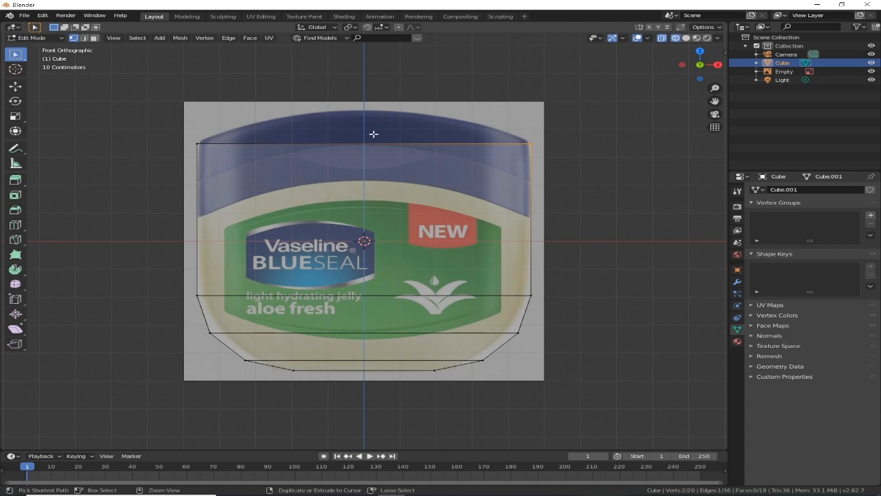
{"action": "key", "text": "ctrl+r"}
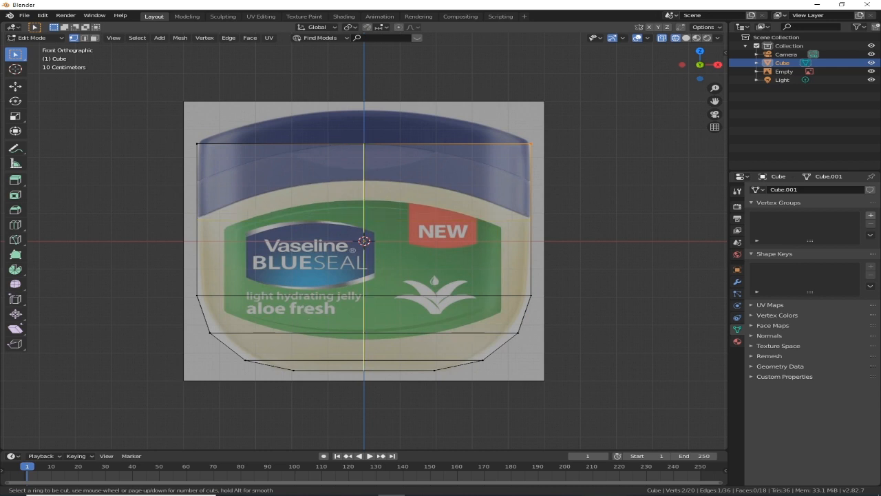
{"action": "left_click", "coordinate": [338, 145]}
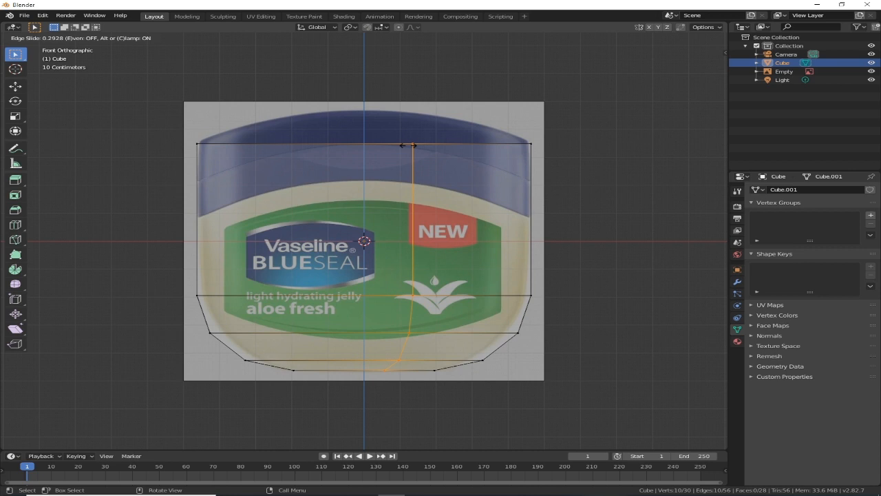
{"action": "right_click", "coordinate": [408, 146]}
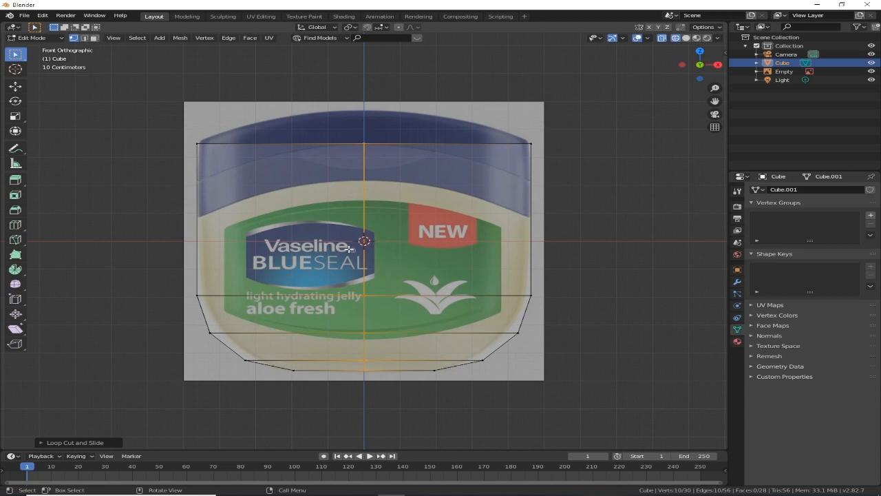
Delete the vertices of the mesh's left half, keeping the centre loop and the right half
{"action": "scroll", "coordinate": [357, 260], "scroll_direction": "down", "scroll_amount": 1}
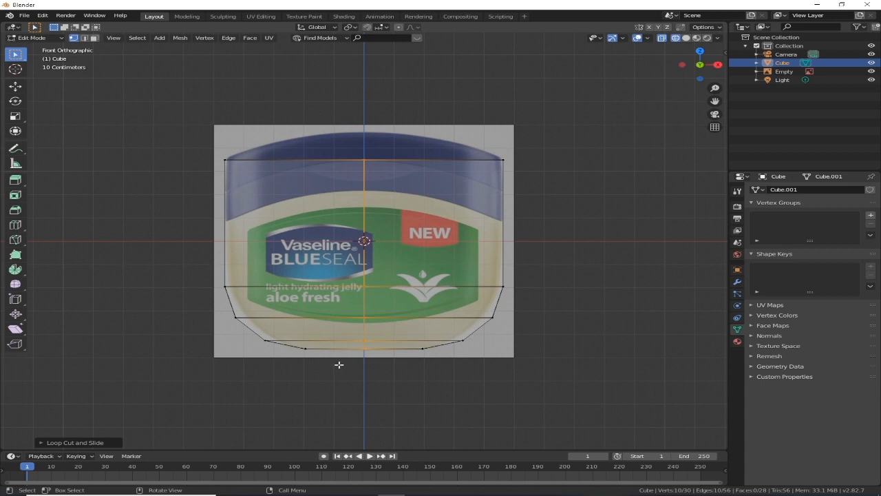
{"action": "left_click_drag", "start_coordinate": [339, 363], "coordinate": [118, 123]}
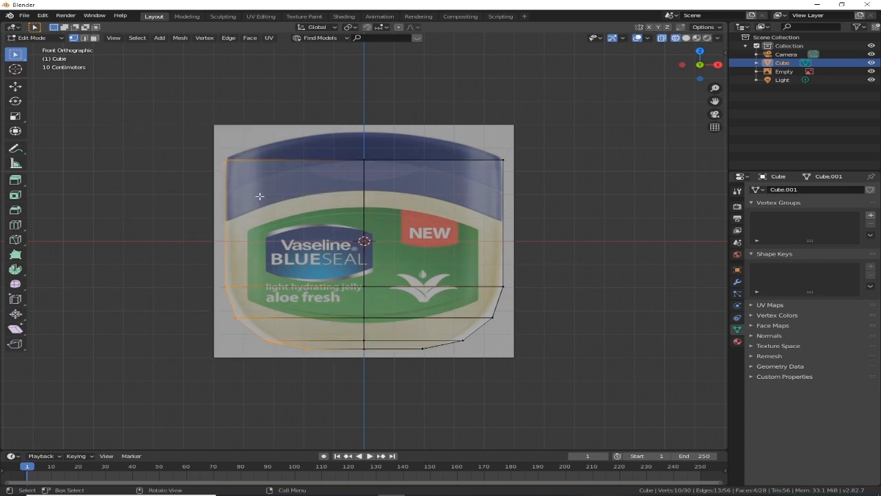
{"action": "key", "text": "x"}
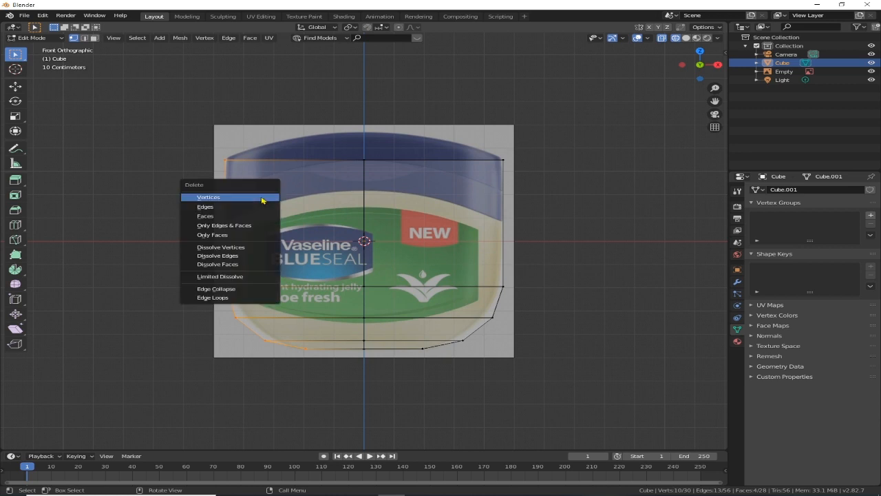
{"action": "left_click", "coordinate": [262, 200]}
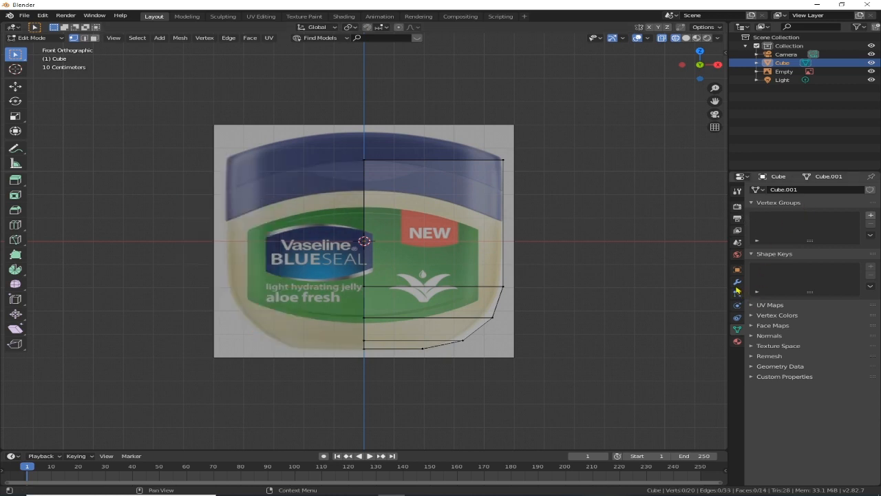
Add a Mirror modifier on the X axis to the half mesh and enable Clipping
{"action": "left_click", "coordinate": [737, 281]}
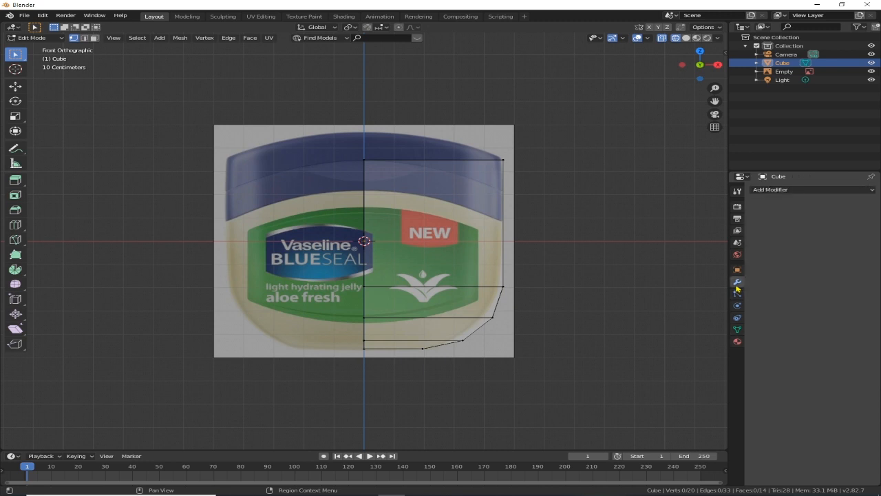
{"action": "left_click", "coordinate": [798, 190]}
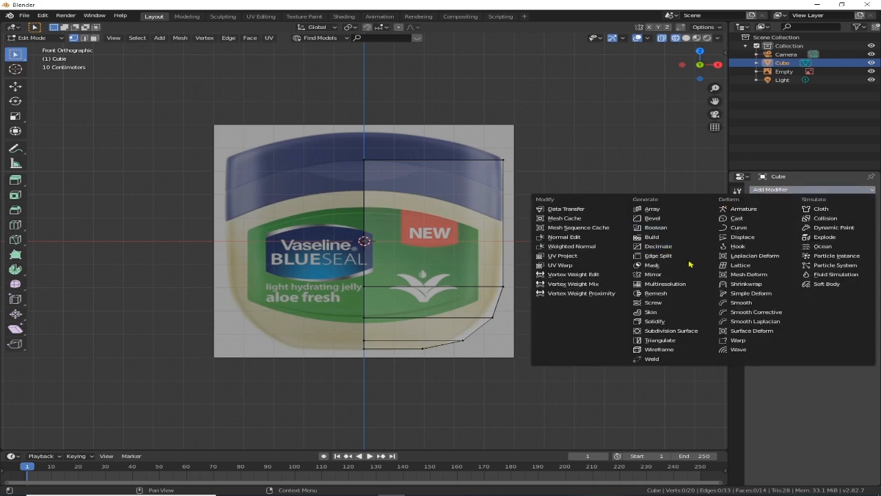
{"action": "left_click", "coordinate": [665, 275]}
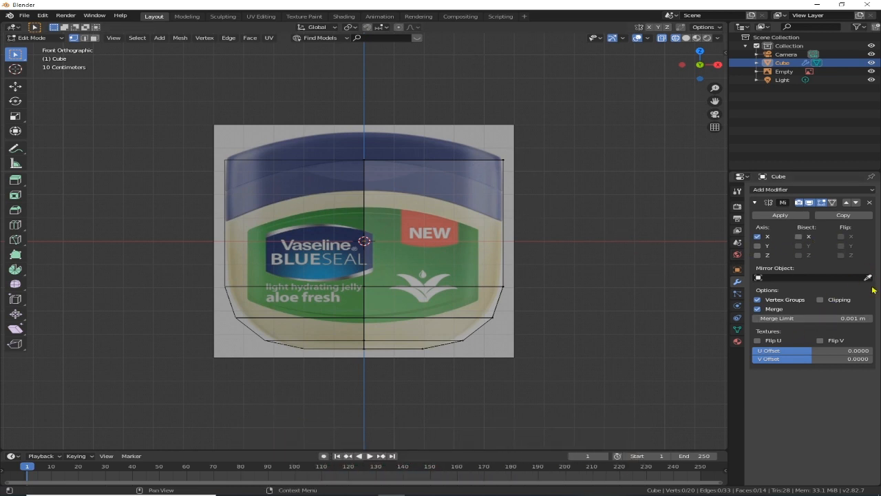
{"action": "left_click", "coordinate": [822, 303]}
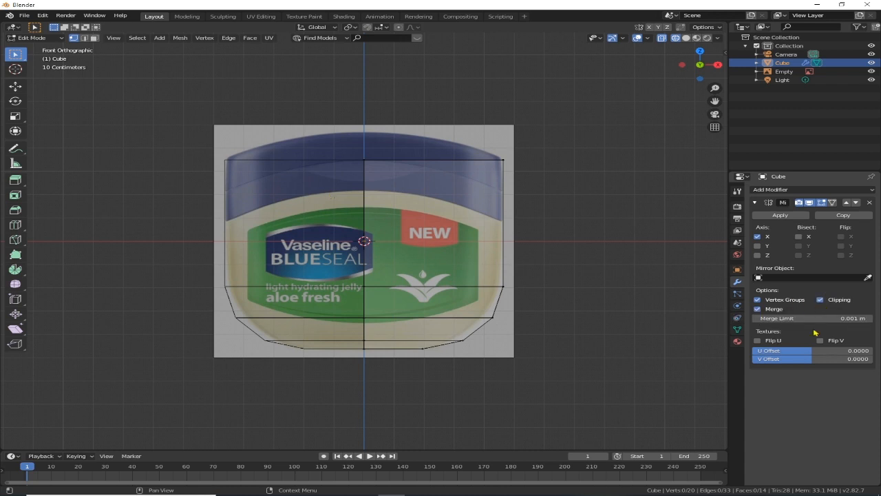
Turn off the Mirror modifier's Clipping and try moving the whole half mesh away from the centre line
{"action": "left_click", "coordinate": [820, 301]}
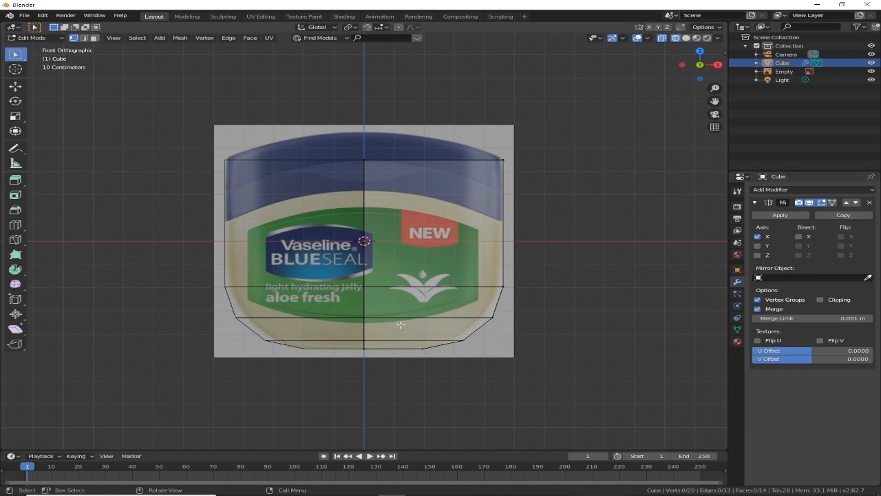
{"action": "key", "text": "a"}
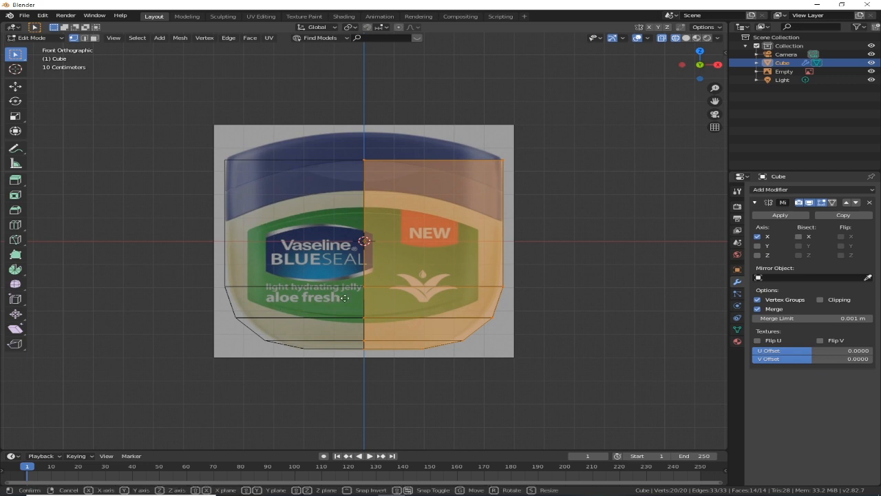
{"action": "key", "text": "g"}
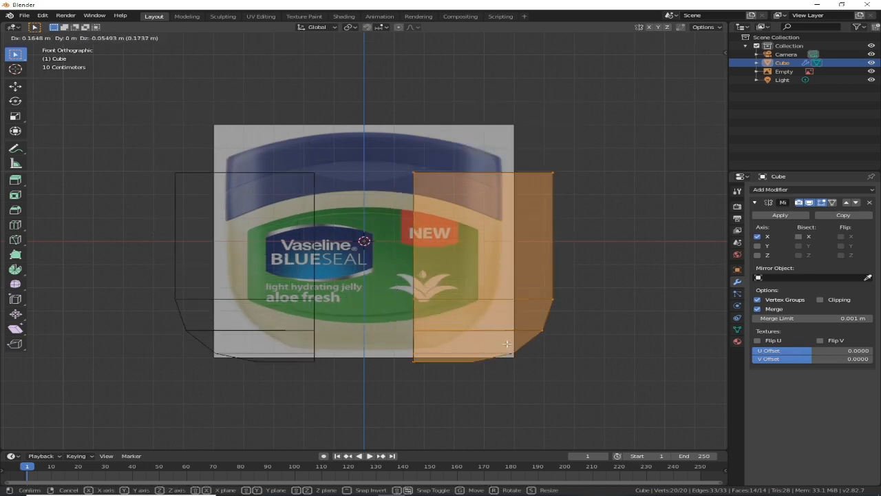
{"action": "key", "text": "Escape"}
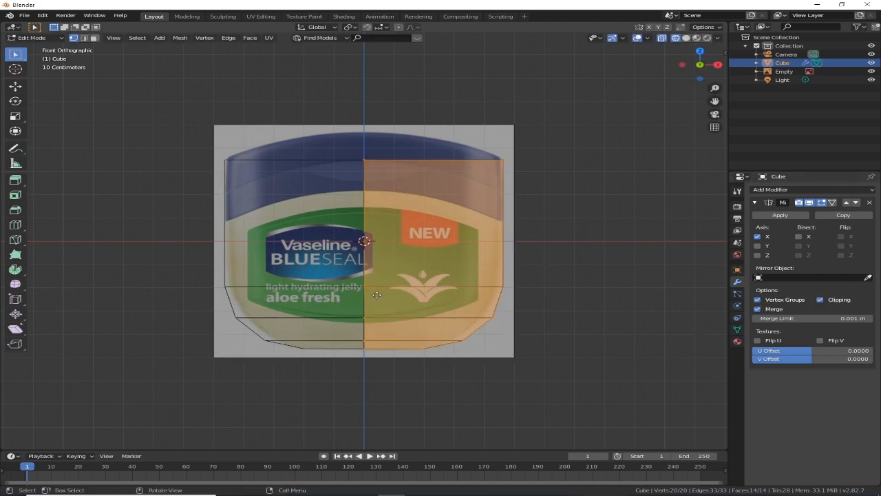
Try moving the whole half mesh away from the centre line with the Mirror modifier's Clipping enabled
{"action": "key", "text": "g"}
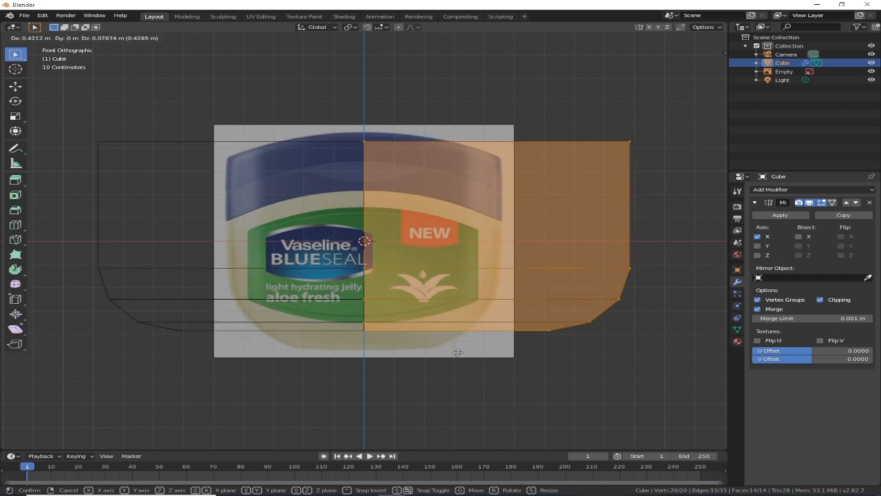
{"action": "right_click", "coordinate": [429, 373]}
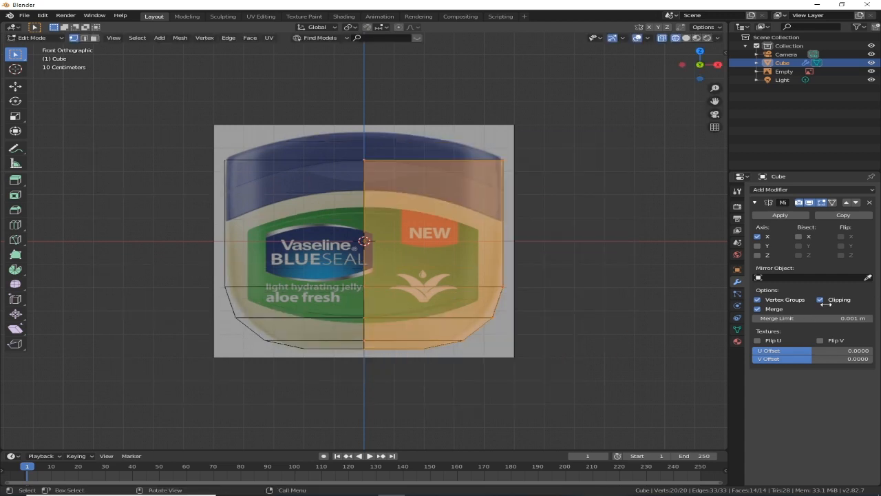
Collapse the Mirror modifier's settings and lower the half mesh's outer top edge along Z to partway down the blue lid
{"action": "left_click", "coordinate": [755, 202]}
{"action": "left_click_drag", "start_coordinate": [532, 196], "coordinate": [449, 131]}
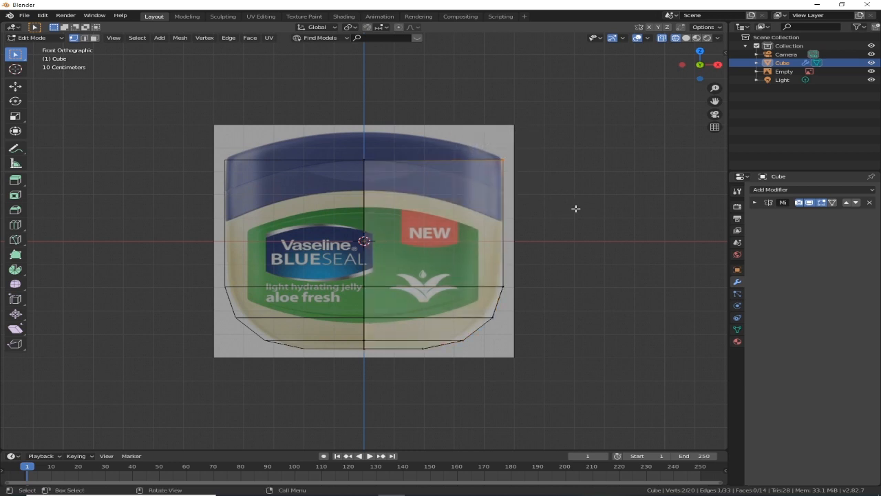
{"action": "scroll", "coordinate": [551, 207], "scroll_direction": "up", "scroll_amount": 1}
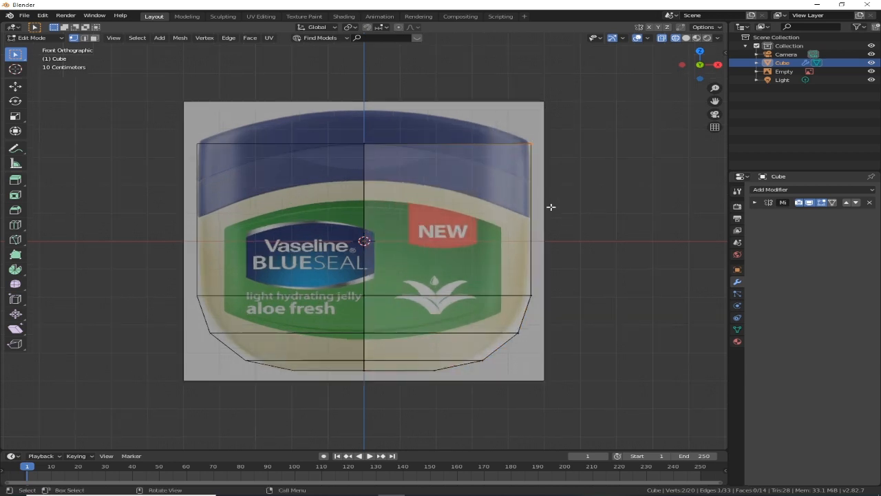
{"action": "key", "text": "g"}
{"action": "key", "text": "z"}
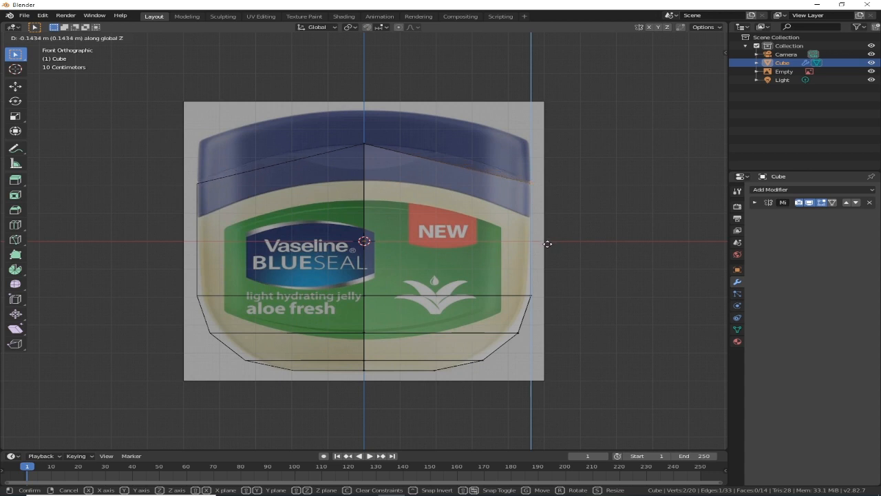
{"action": "left_click", "coordinate": [544, 243]}
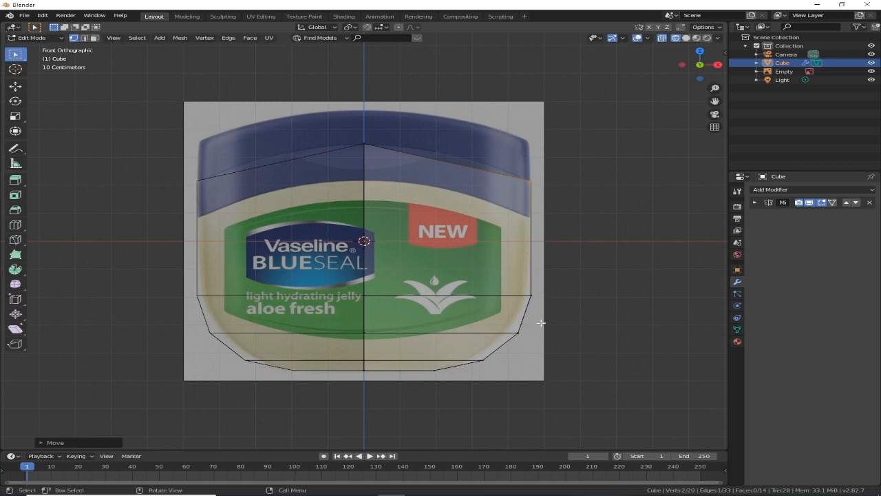
Examine the sloped top in perspective with solid shading, and return to the see-through front view
{"action": "scroll", "coordinate": [439, 224], "scroll_direction": "up", "scroll_amount": 2}
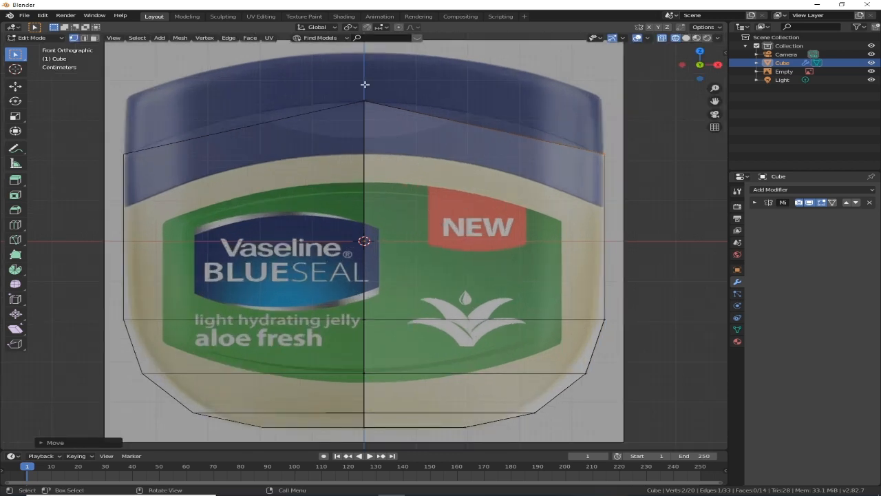
{"action": "scroll", "coordinate": [572, 235], "scroll_direction": "down", "scroll_amount": 2}
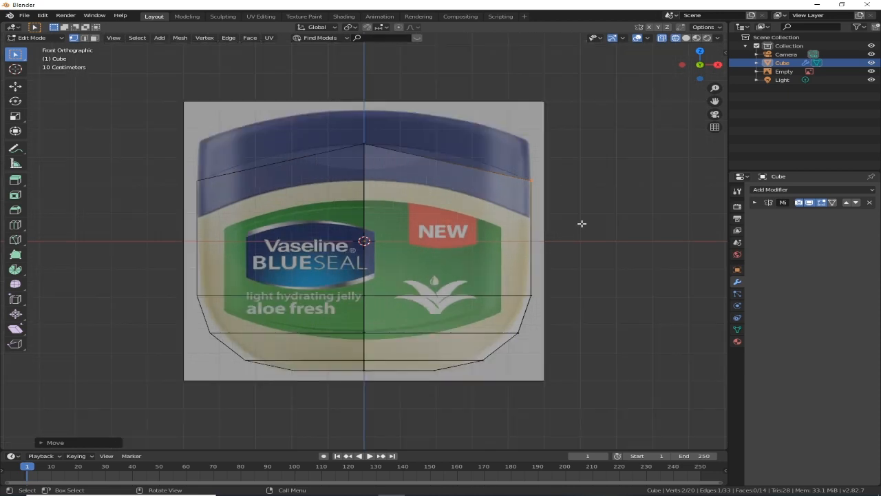
{"action": "middle_click_drag", "start_coordinate": [533, 239], "coordinate": [497, 253]}
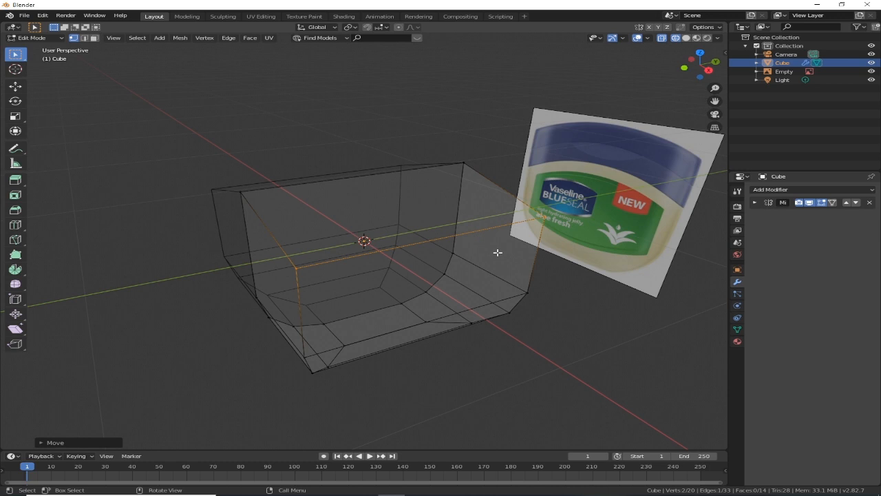
{"action": "key", "text": "alt+z"}
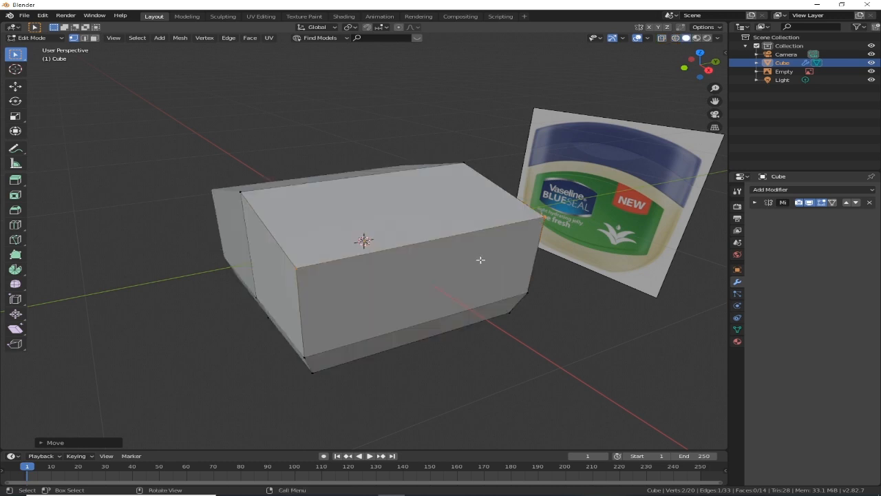
{"action": "middle_click_drag", "start_coordinate": [507, 250], "coordinate": [509, 252]}
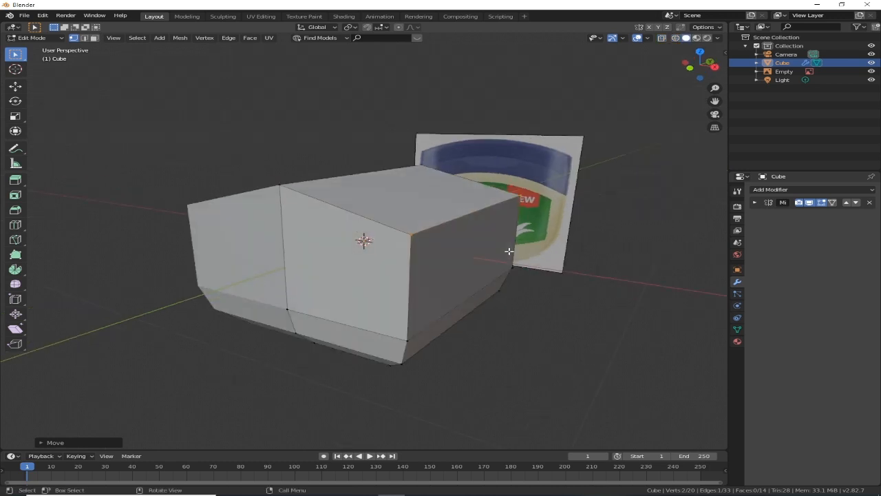
{"action": "key", "text": "KP_5"}
{"action": "key", "text": "KP_1"}
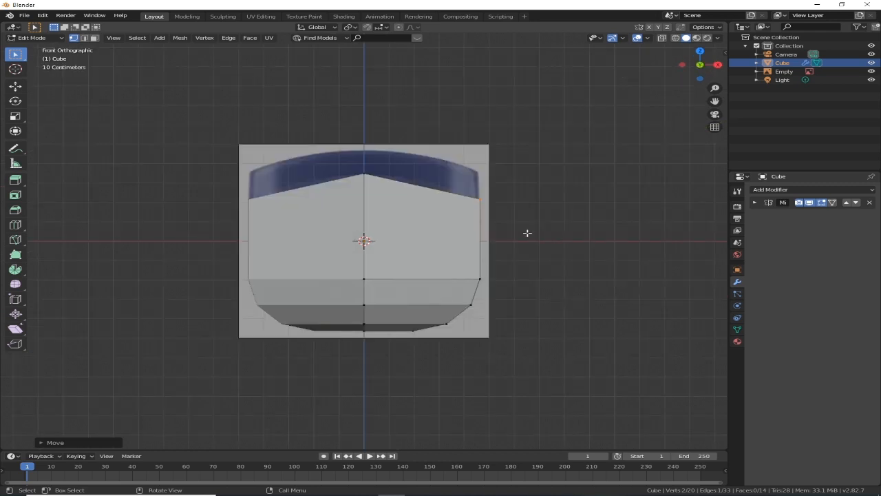
{"action": "scroll", "coordinate": [528, 232], "scroll_direction": "up", "scroll_amount": 1}
{"action": "key", "text": "alt+z"}
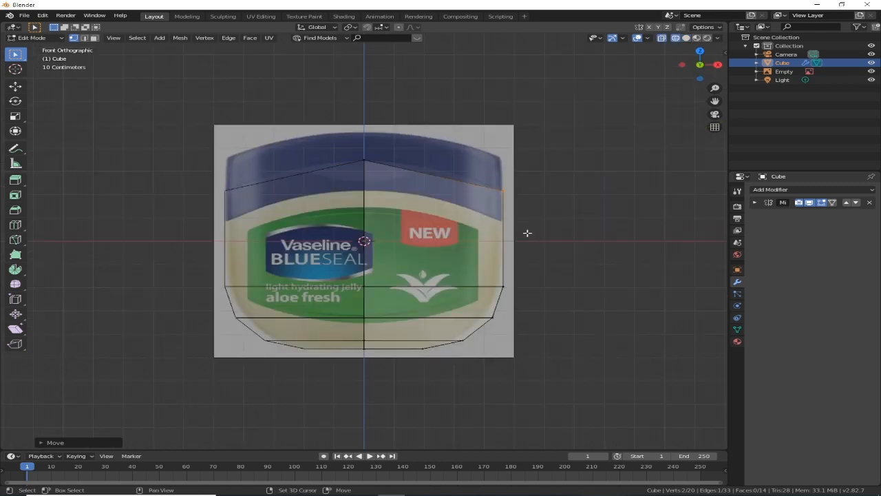
Add two evenly spaced vertical loop cuts through the right half of the mesh without sliding them
{"action": "scroll", "coordinate": [456, 242], "scroll_direction": "up", "scroll_amount": 1}
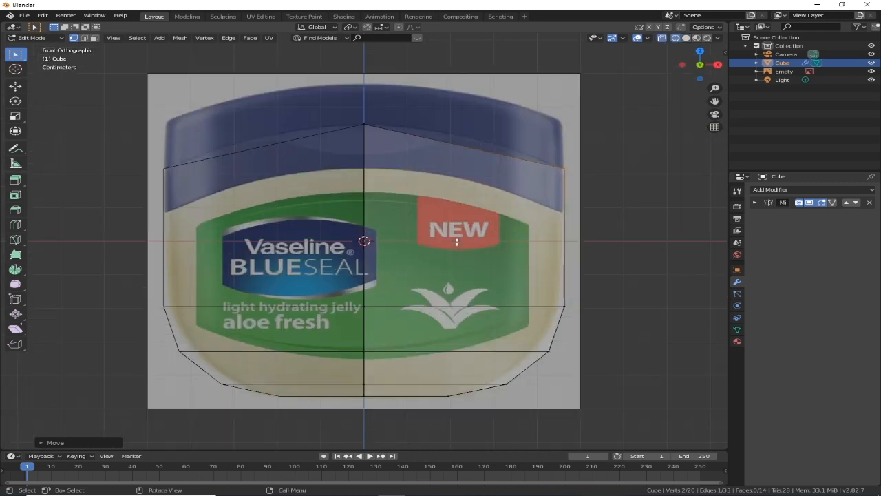
{"action": "key", "text": "ctrl"}
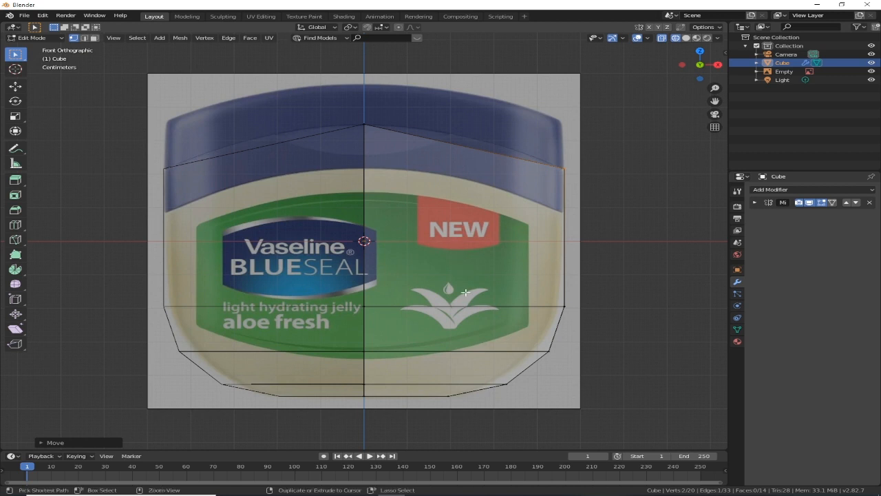
{"action": "key", "text": "ctrl+r"}
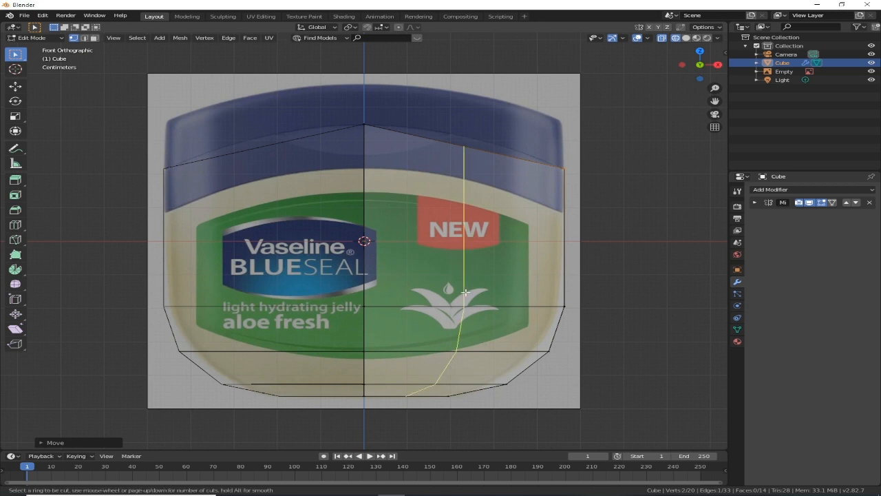
{"action": "scroll", "coordinate": [466, 293], "scroll_direction": "up", "scroll_amount": 1}
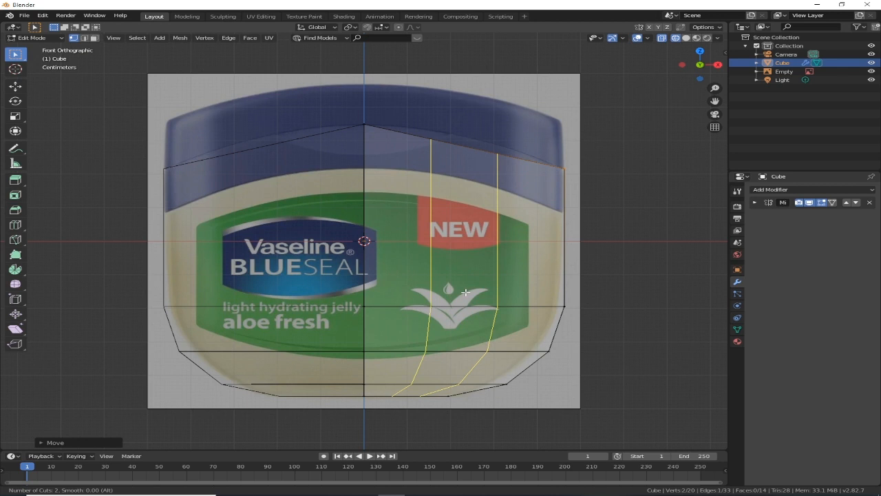
{"action": "scroll", "coordinate": [465, 292], "scroll_direction": "up", "scroll_amount": 1}
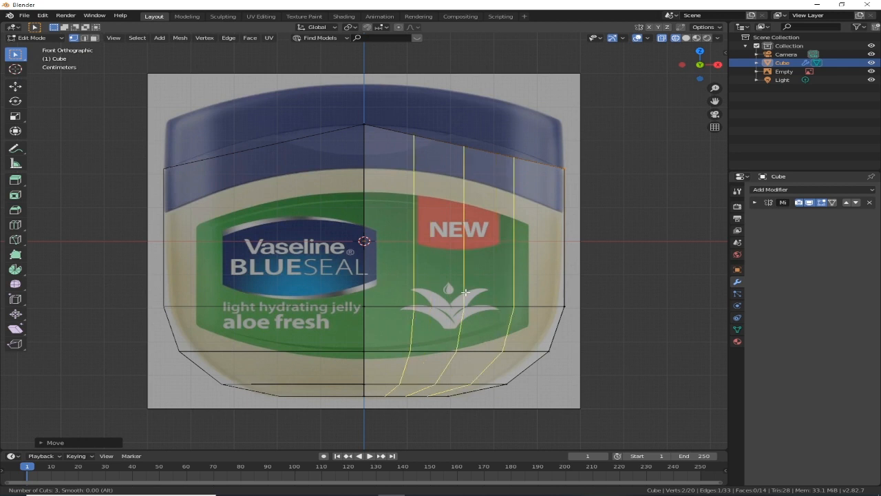
{"action": "scroll", "coordinate": [465, 293], "scroll_direction": "down", "scroll_amount": 2}
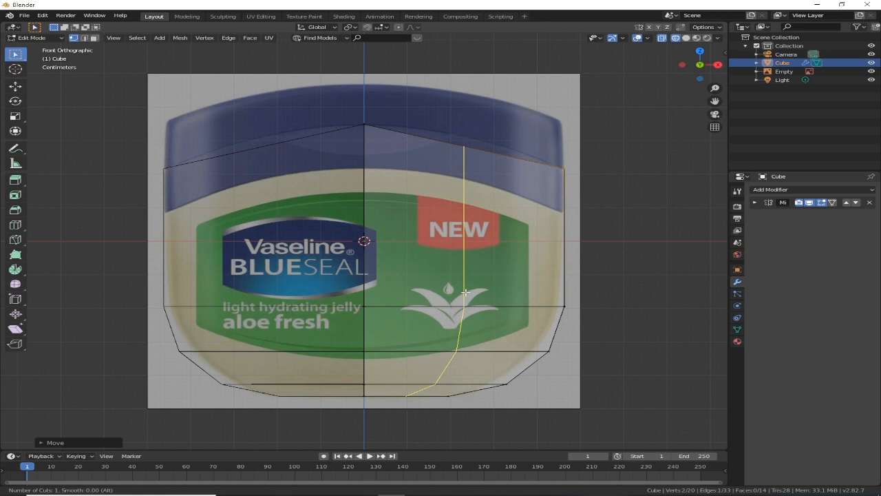
{"action": "scroll", "coordinate": [465, 292], "scroll_direction": "up", "scroll_amount": 1}
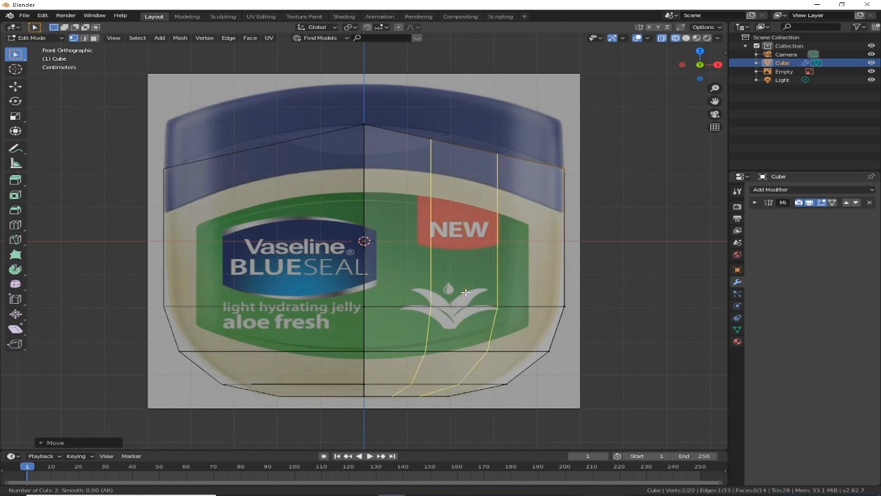
{"action": "left_click", "coordinate": [465, 293]}
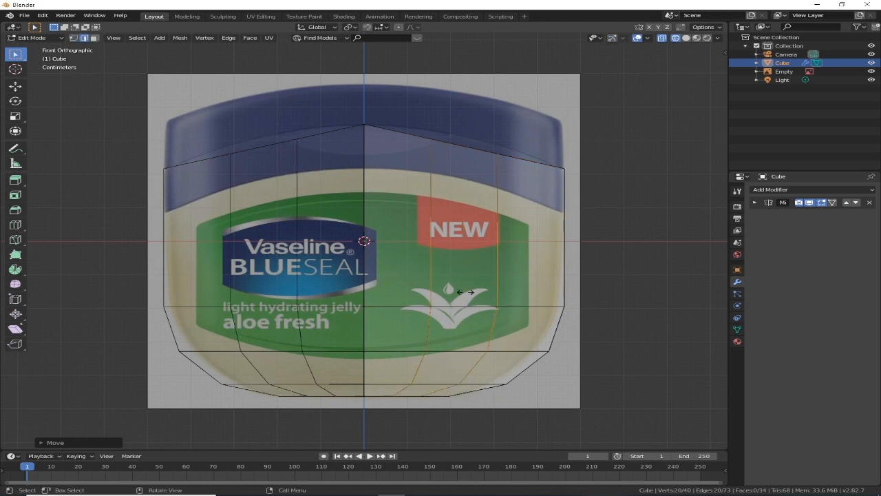
{"action": "right_click", "coordinate": [465, 293]}
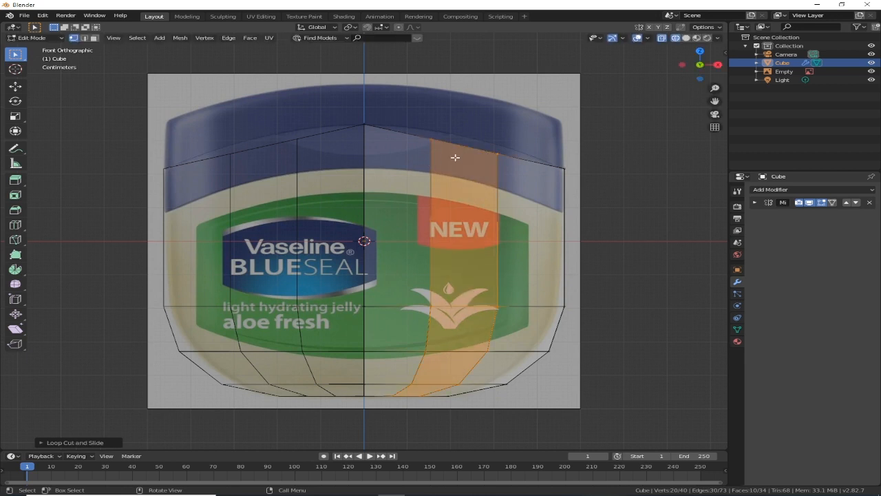
Raise the top vertices of the inner new loop along Z by about 0.023 m to round the sloped top
{"action": "left_click_drag", "start_coordinate": [450, 153], "coordinate": [413, 124]}
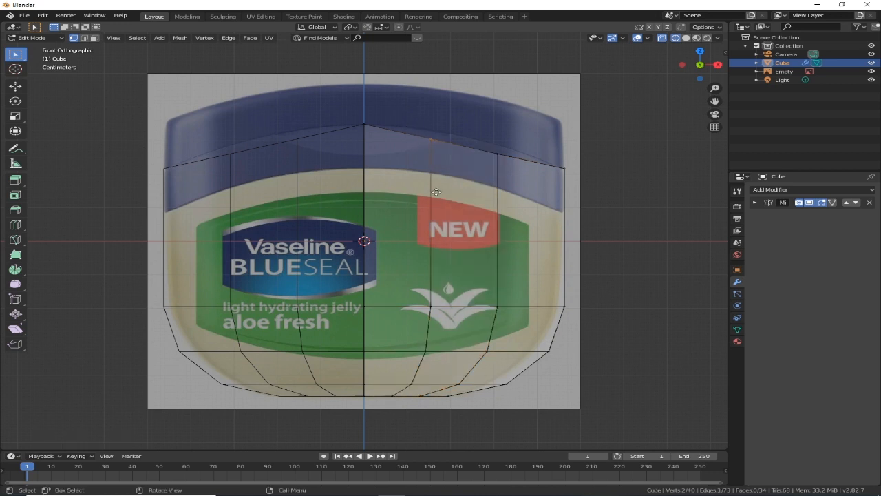
{"action": "key", "text": "g"}
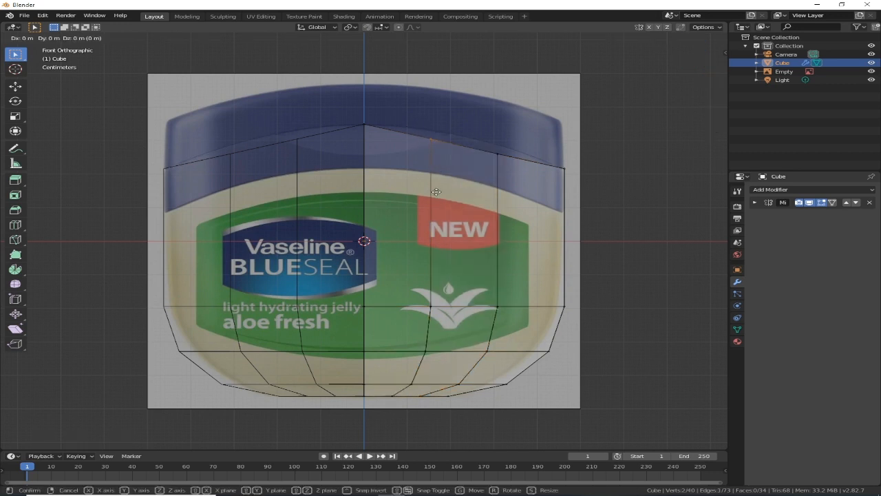
{"action": "key", "text": "z"}
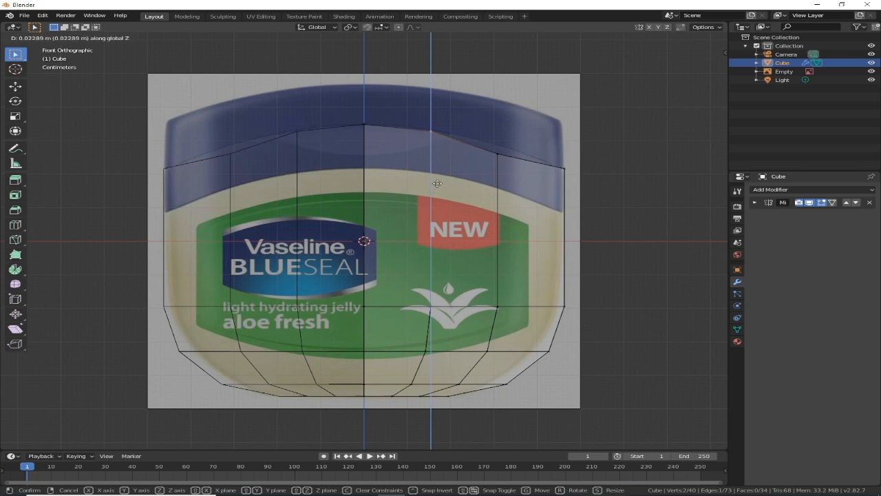
{"action": "left_click", "coordinate": [437, 184]}
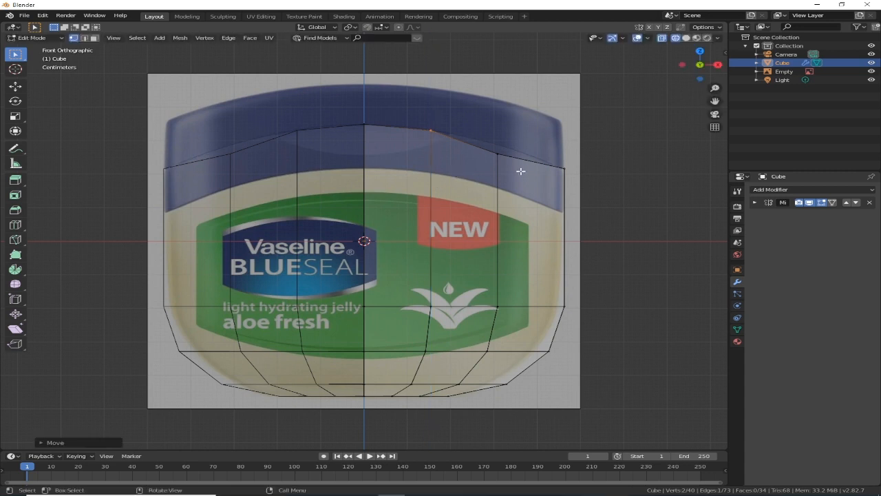
Raise the top vertices of the outer new loop along Z by about 0.028 m to continue the curve
{"action": "left_click_drag", "start_coordinate": [487, 148], "coordinate": [526, 187]}
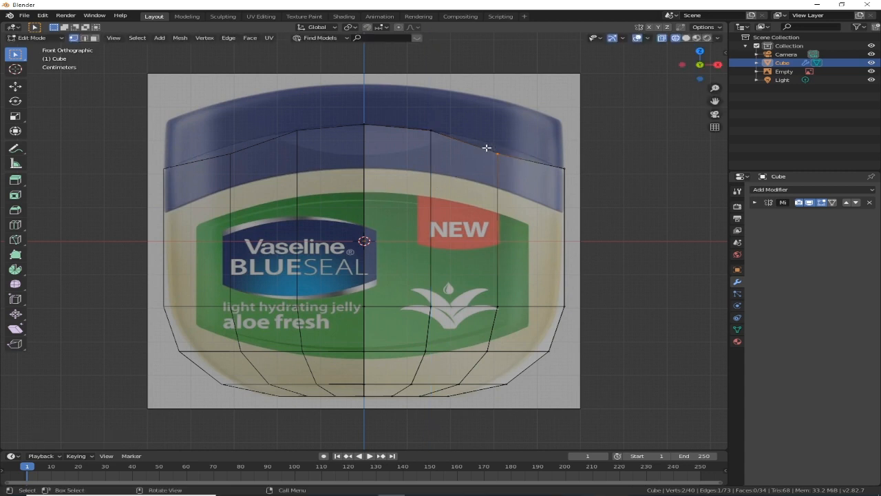
{"action": "key", "text": "g"}
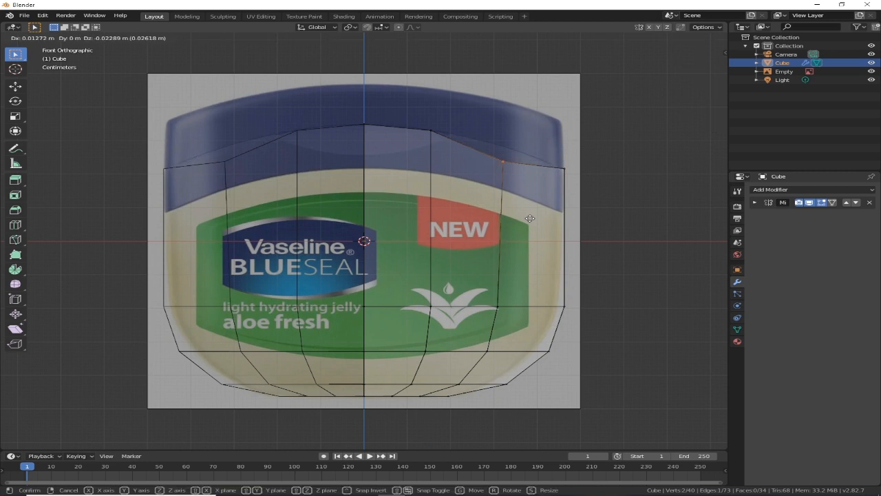
{"action": "key", "text": "z"}
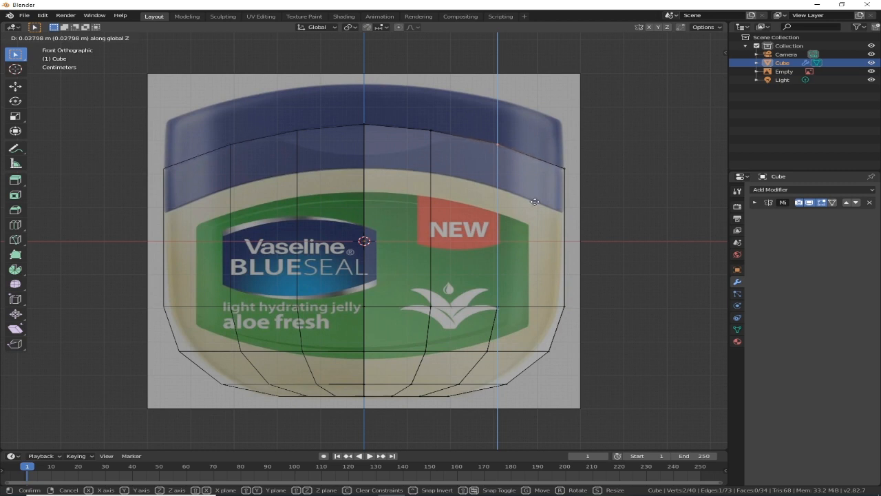
{"action": "left_click", "coordinate": [535, 202]}
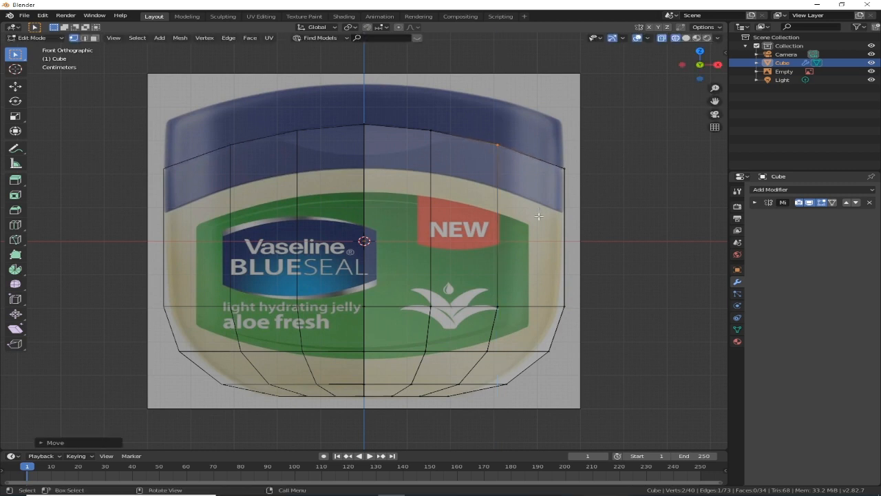
Scale the entire mesh along Y to about half its depth, working in the top view
{"action": "scroll", "coordinate": [518, 279], "scroll_direction": "down", "scroll_amount": 2}
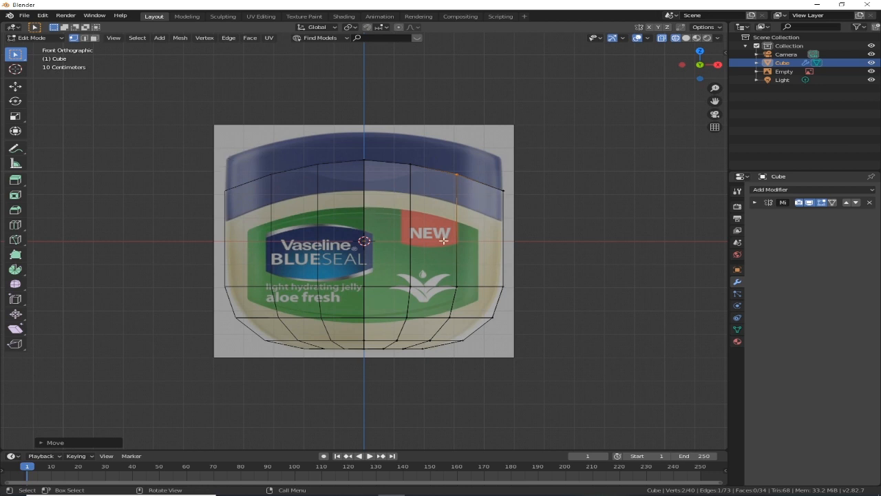
{"action": "key", "text": "KP_5"}
{"action": "middle_click_drag", "start_coordinate": [374, 275], "coordinate": [378, 274]}
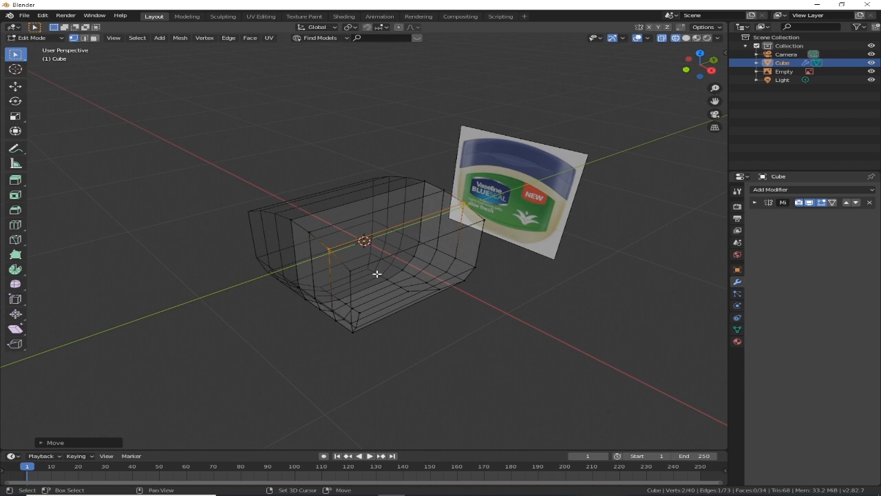
{"action": "key", "text": "shift+z"}
{"action": "middle_click_drag", "start_coordinate": [415, 290], "coordinate": [432, 297]}
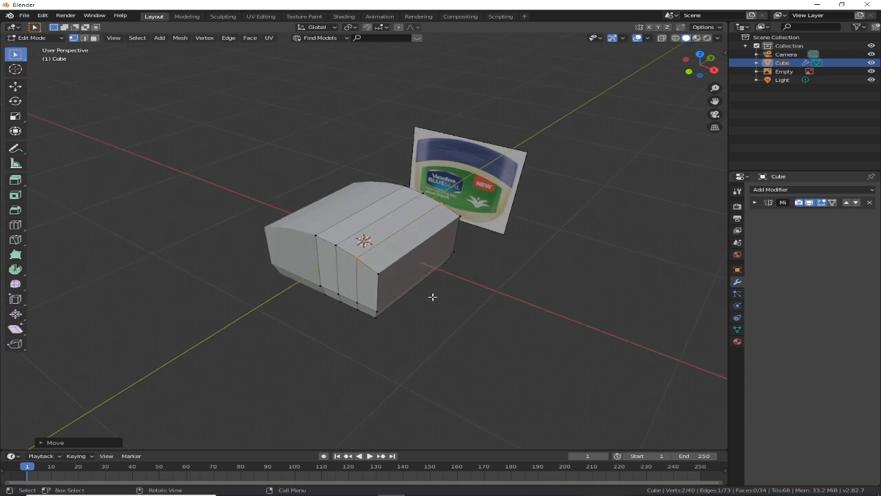
{"action": "key", "text": "KP_7"}
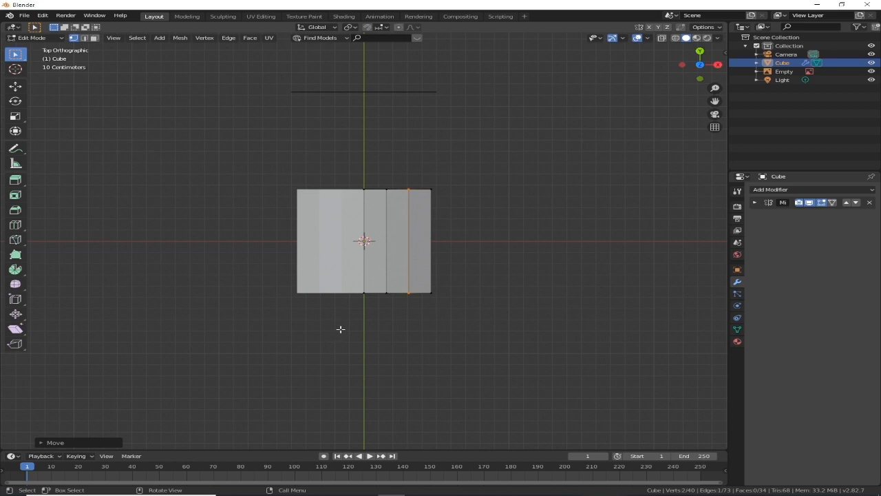
{"action": "key", "text": "a"}
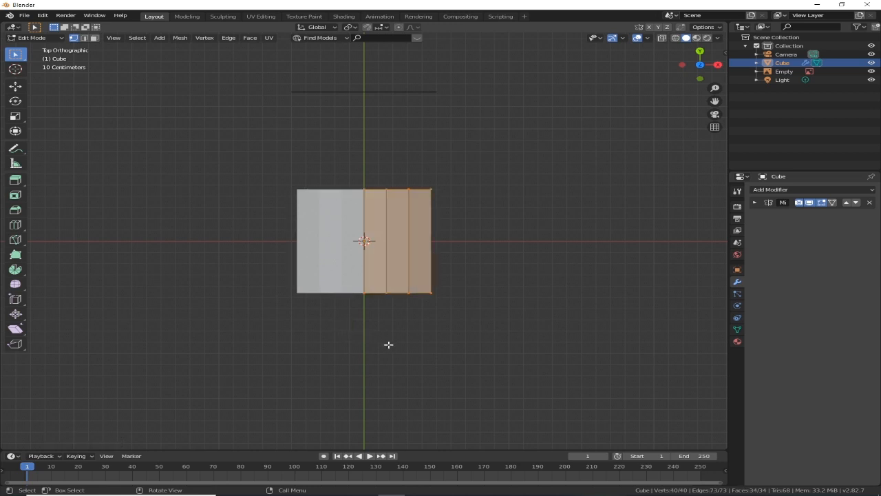
{"action": "key", "text": "alt+z"}
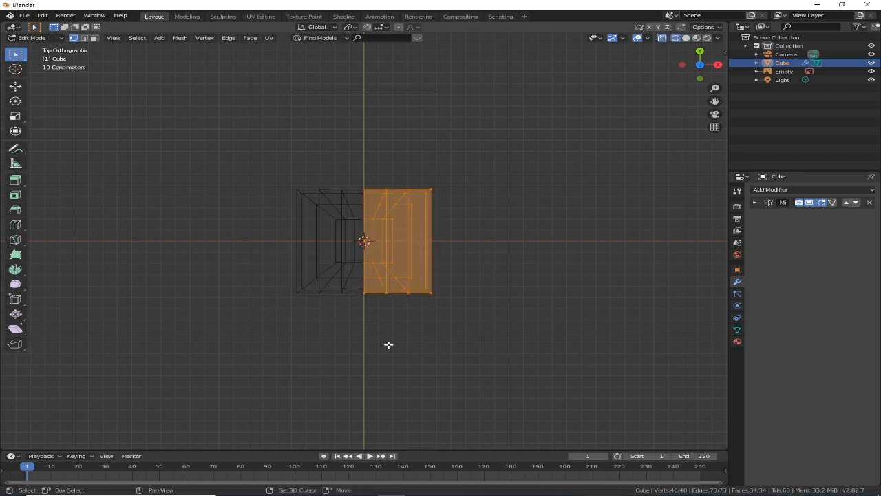
{"action": "key", "text": "alt+z"}
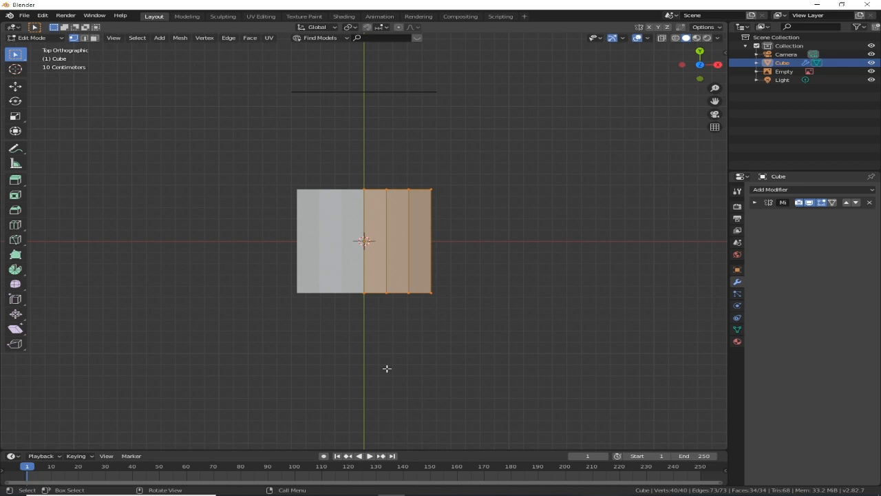
{"action": "key", "text": "s"}
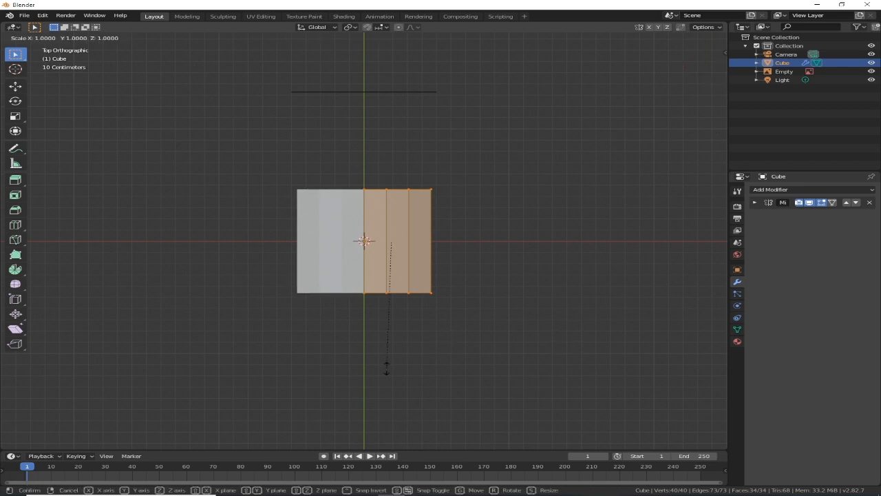
{"action": "key", "text": "y"}
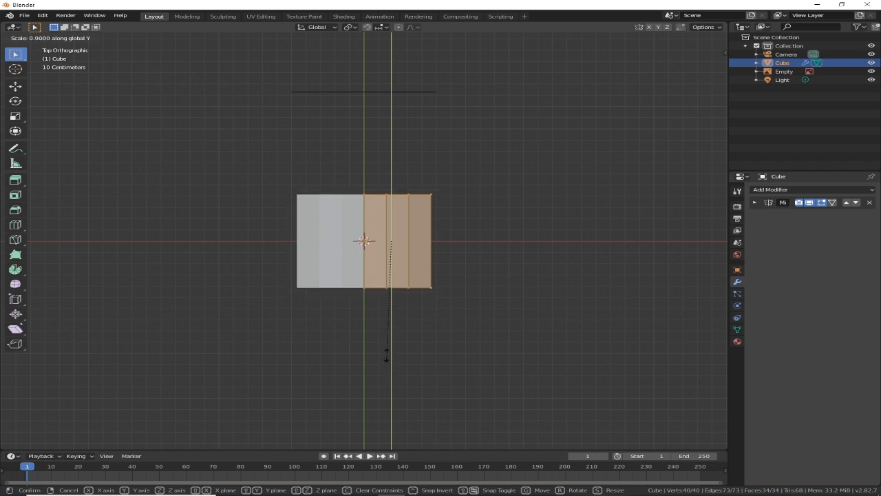
{"action": "left_click", "coordinate": [402, 305]}
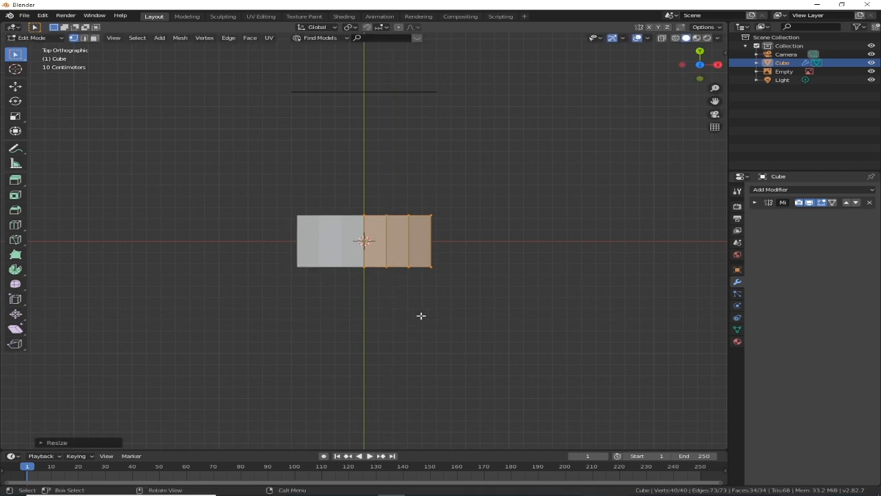
Examine the slimmer jar body from the side and in perspective, and return to the see-through front view
{"action": "middle_click_drag", "start_coordinate": [367, 268], "coordinate": [299, 222]}
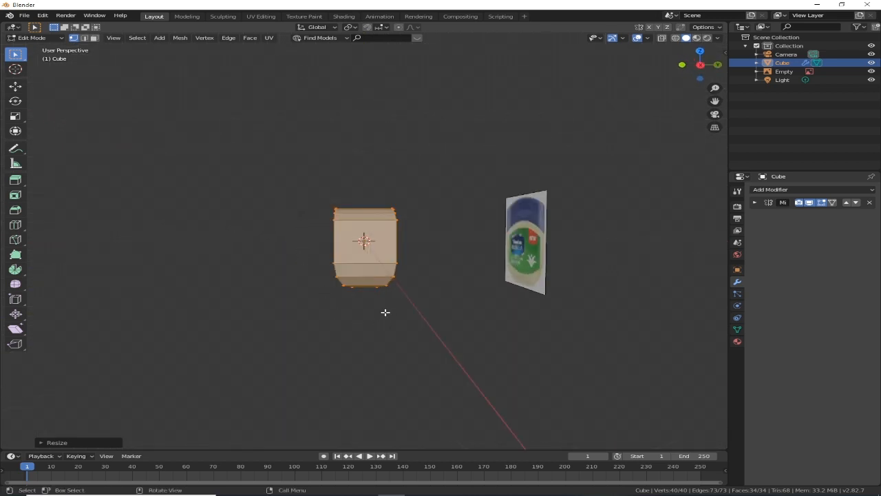
{"action": "scroll", "coordinate": [310, 289], "scroll_direction": "up", "scroll_amount": 2}
{"action": "middle_click_drag", "start_coordinate": [312, 287], "coordinate": [435, 301]}
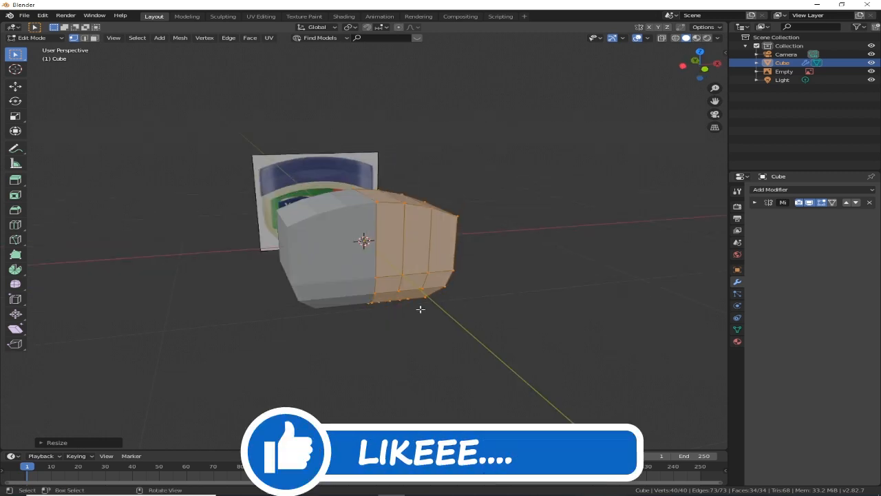
{"action": "scroll", "coordinate": [420, 309], "scroll_direction": "up", "scroll_amount": 1}
{"action": "key", "text": "KP_5"}
{"action": "key", "text": "KP_1"}
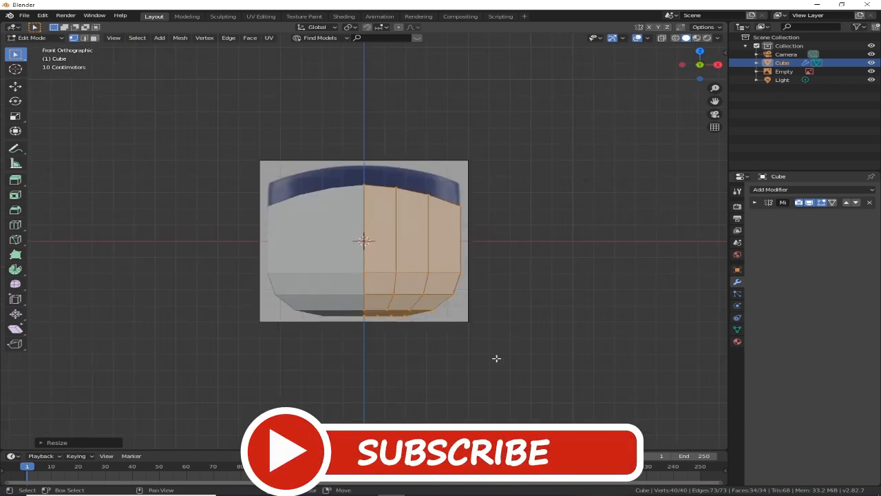
{"action": "key", "text": "alt+z"}
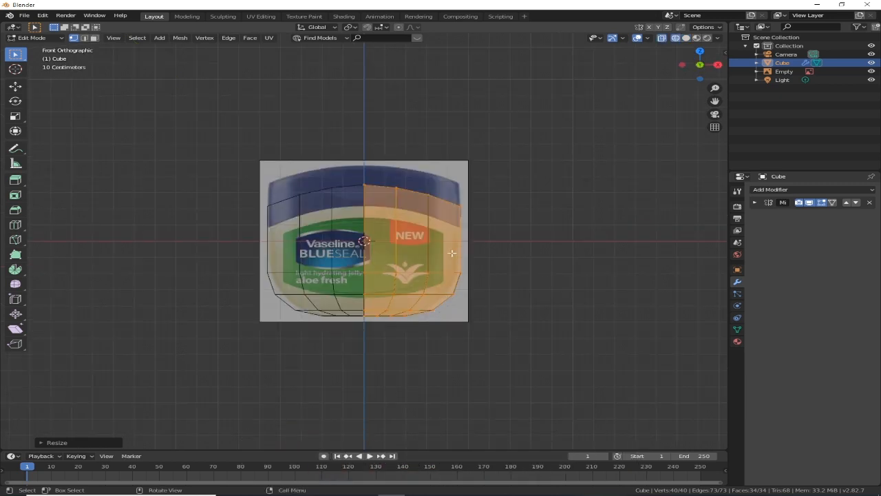
{"action": "scroll", "coordinate": [451, 253], "scroll_direction": "up", "scroll_amount": 1}
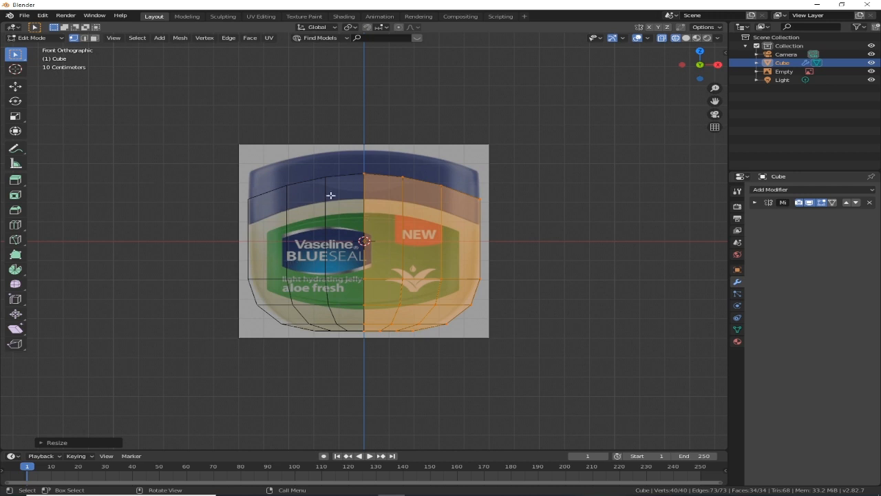
Inset the three curved top faces by about 0.029 m with Boundary off, leaving no rim along the mirror seam
{"action": "left_click_drag", "start_coordinate": [490, 209], "coordinate": [336, 156]}
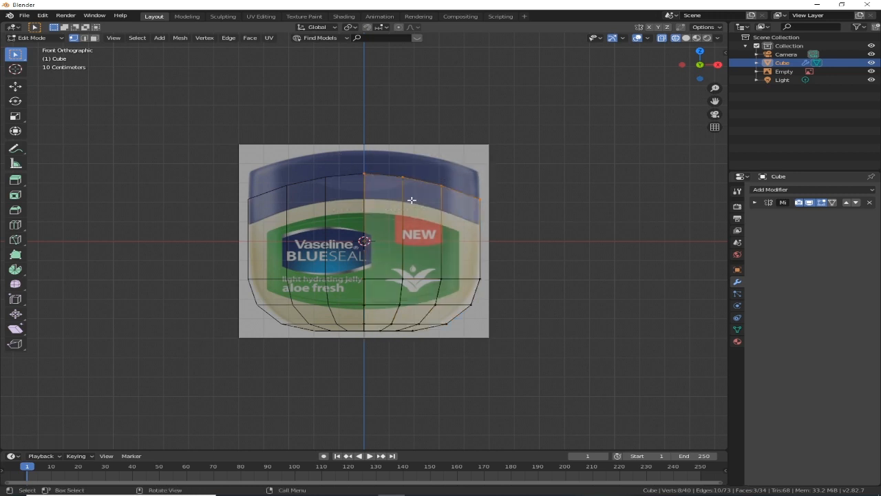
{"action": "middle_click_drag", "start_coordinate": [399, 206], "coordinate": [364, 239]}
{"action": "key", "text": "shift+z"}
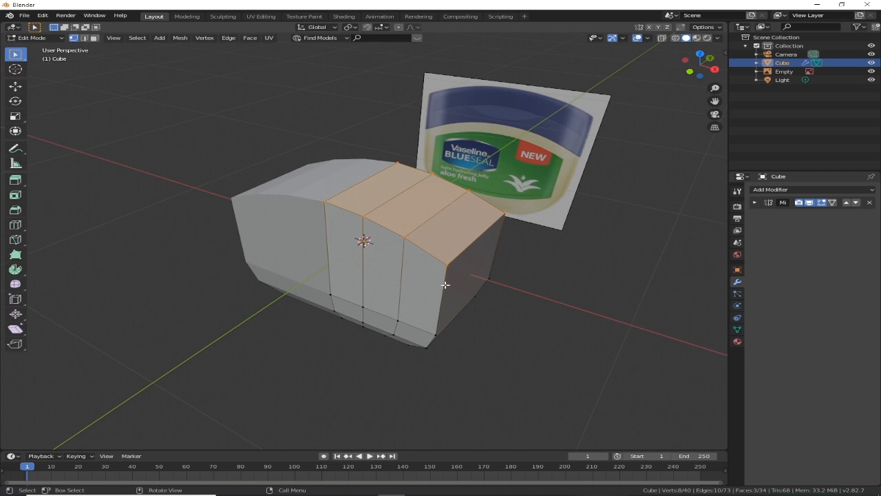
{"action": "key", "text": "i"}
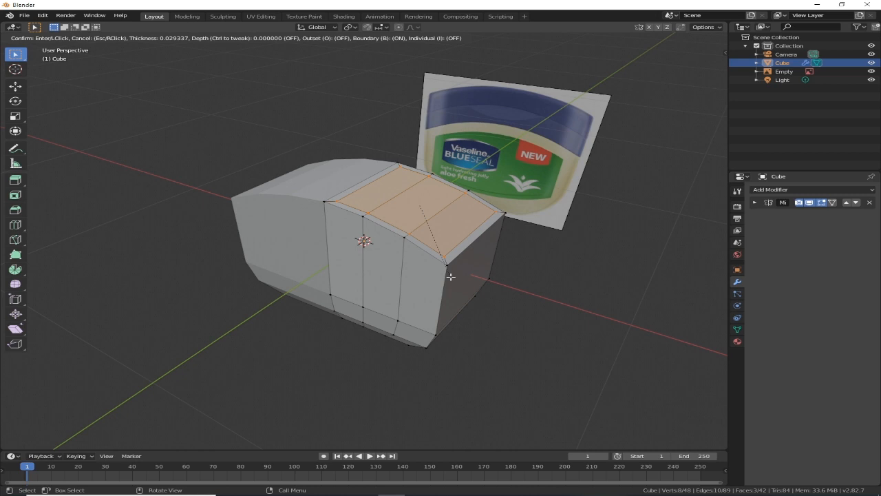
{"action": "key", "text": "b"}
{"action": "key", "text": "b"}
{"action": "key", "text": "b"}
{"action": "key", "text": "b"}
{"action": "key", "text": "b"}
{"action": "left_click", "coordinate": [450, 277]}
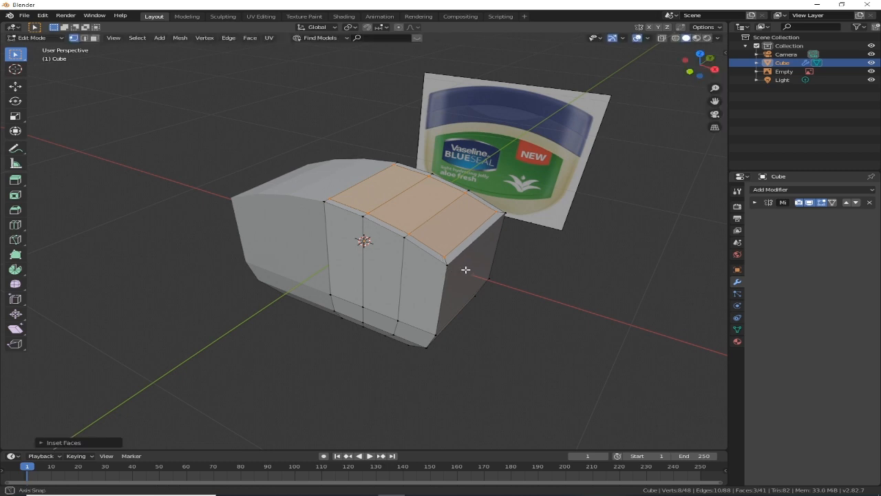
Extrude the inset top faces 0.1 m upward along Z in the see-through front view to form the jar's neck
{"action": "middle_click_drag", "start_coordinate": [466, 270], "coordinate": [477, 264]}
{"action": "key", "text": "KP_5"}
{"action": "key", "text": "KP_1"}
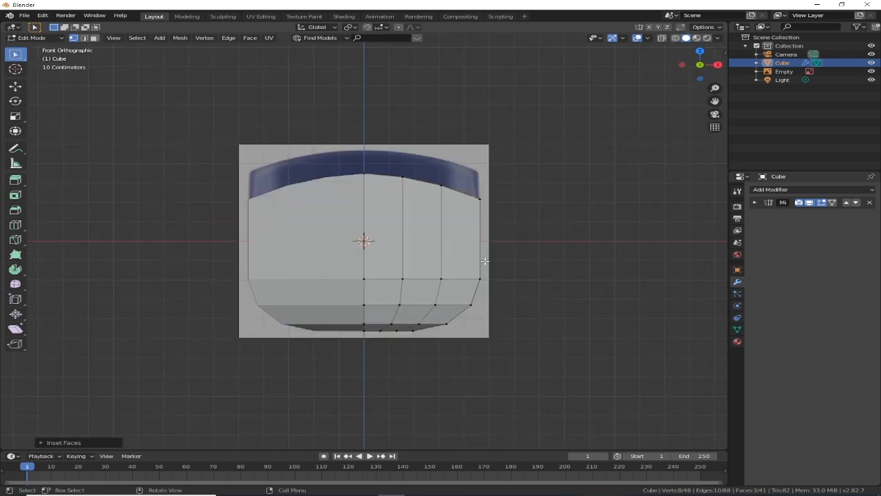
{"action": "key", "text": "alt+z"}
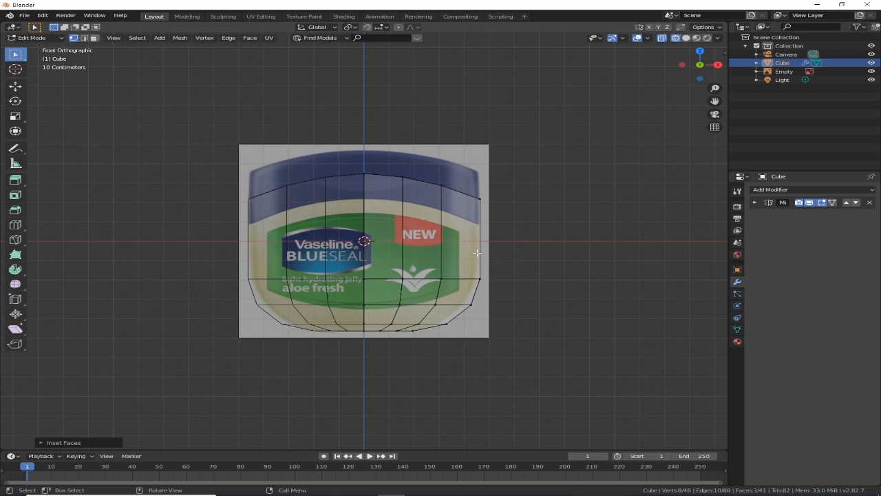
{"action": "scroll", "coordinate": [478, 253], "scroll_direction": "up", "scroll_amount": 1}
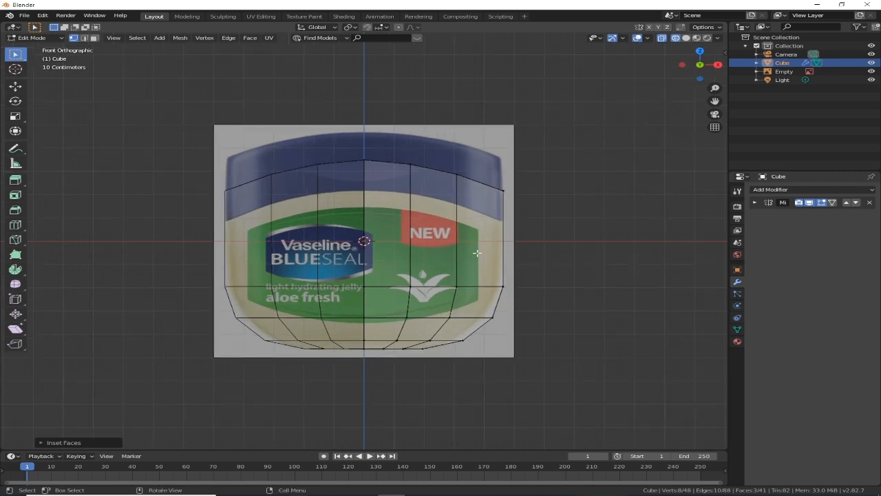
{"action": "scroll", "coordinate": [477, 253], "scroll_direction": "up", "scroll_amount": 1}
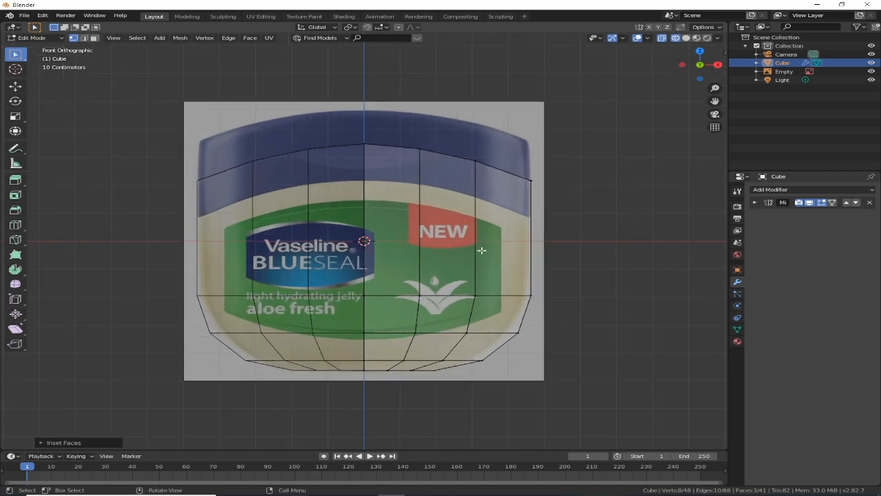
{"action": "key", "text": "e"}
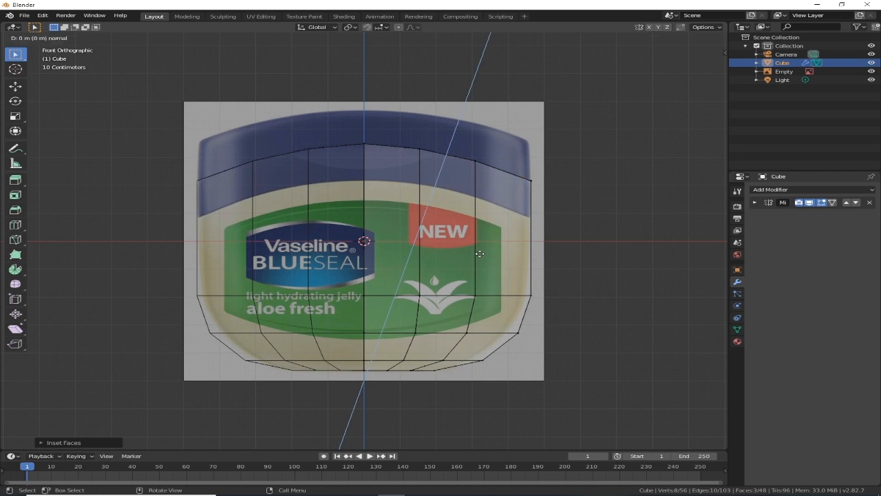
{"action": "key", "text": "z"}
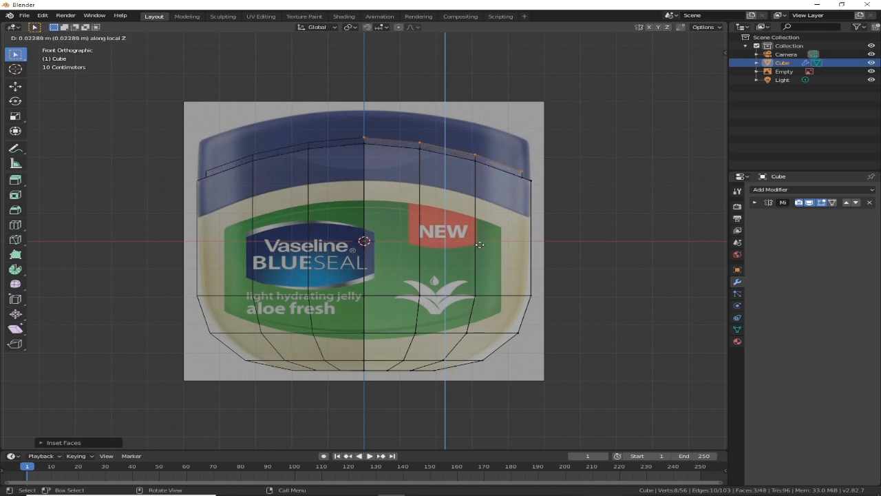
{"action": "key", "text": "ctrl"}
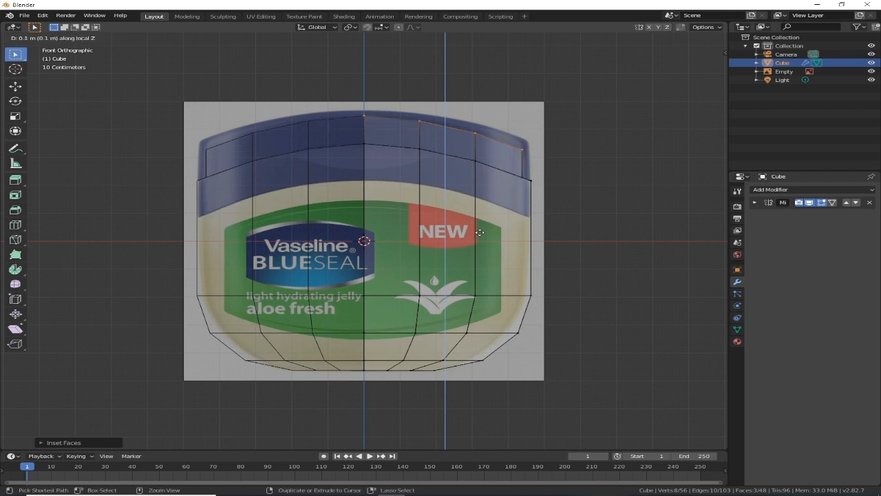
{"action": "left_click", "coordinate": [480, 233]}
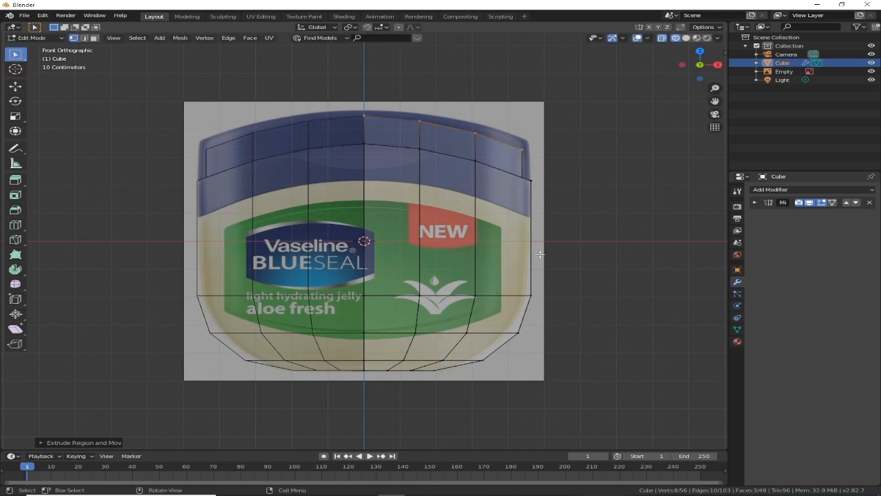
Flatten the extruded top faces by scaling them to 0 along Z
{"action": "key", "text": "s"}
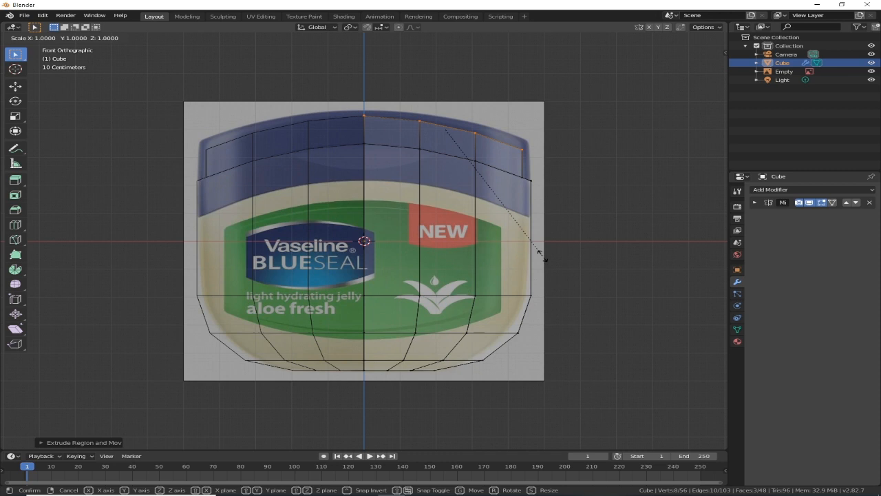
{"action": "key", "text": "z"}
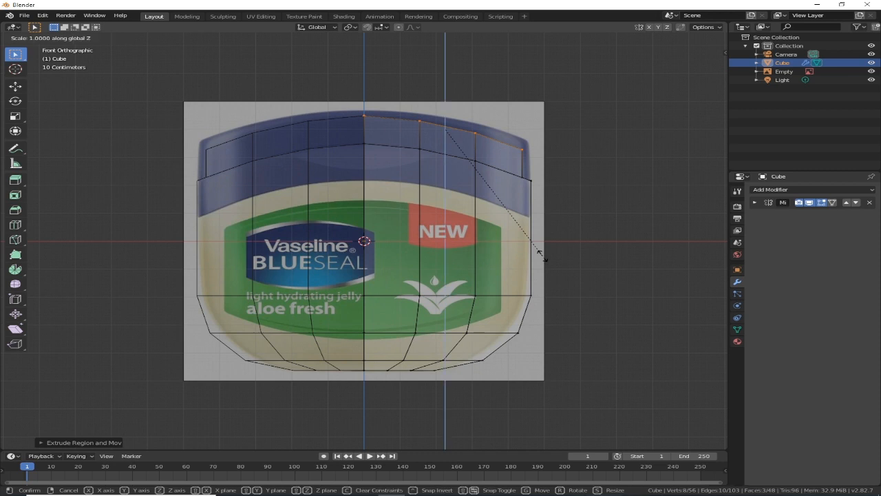
{"action": "type", "text": "0"}
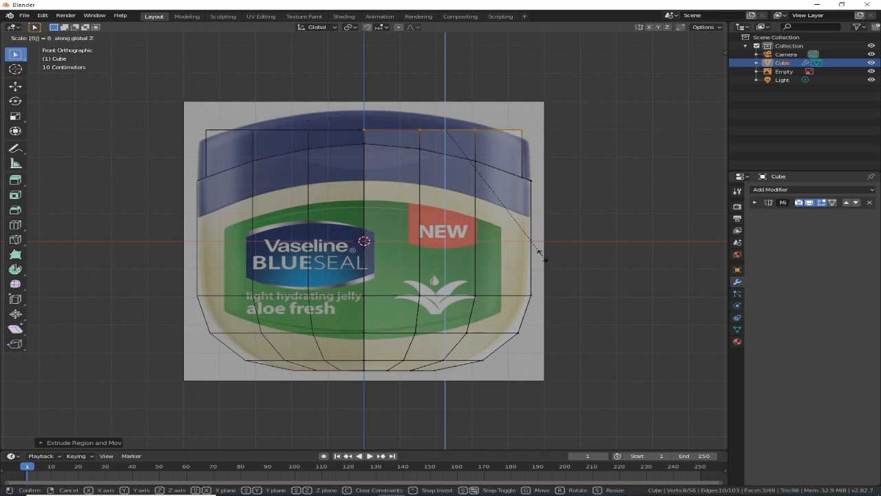
{"action": "key", "text": "Return"}
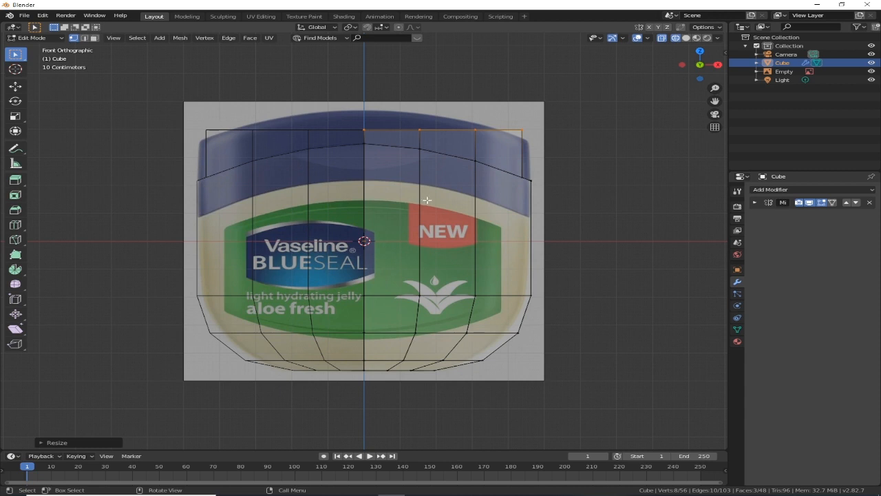
Lower the flattened neck top along Z to roughly the lid's upper outer corners in the reference, and check it in solid perspective
{"action": "key", "text": "g"}
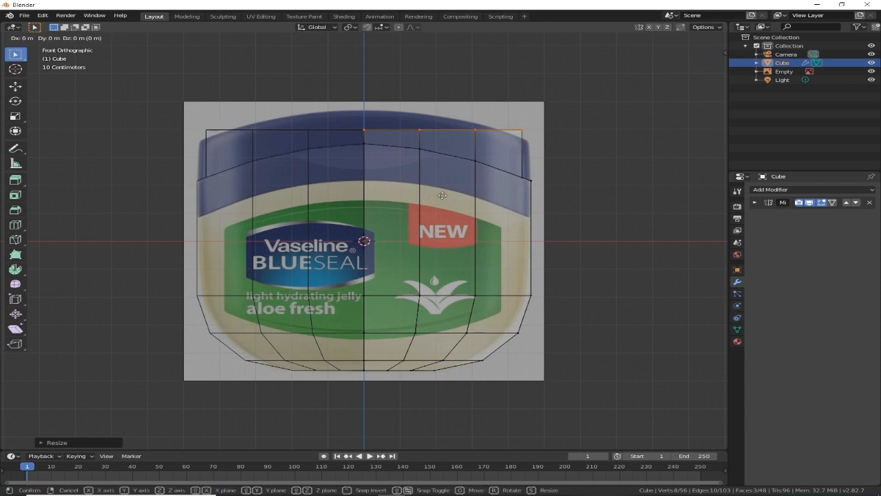
{"action": "key", "text": "z"}
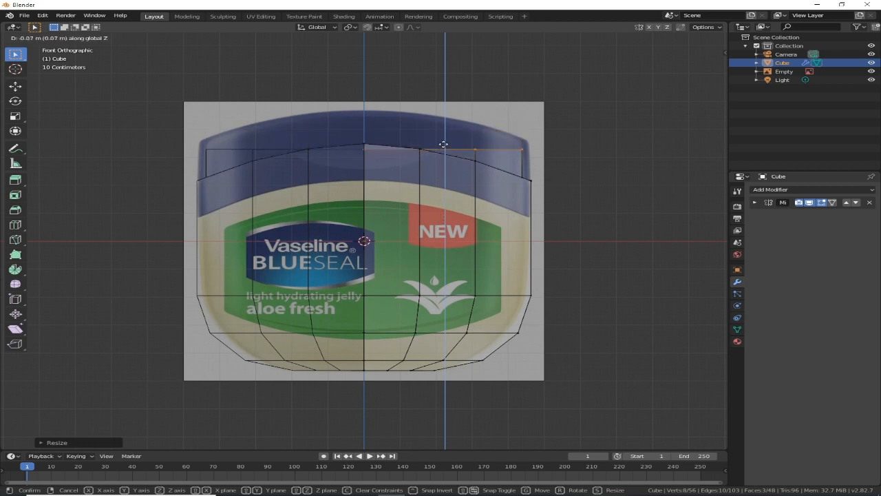
{"action": "left_click", "coordinate": [454, 97]}
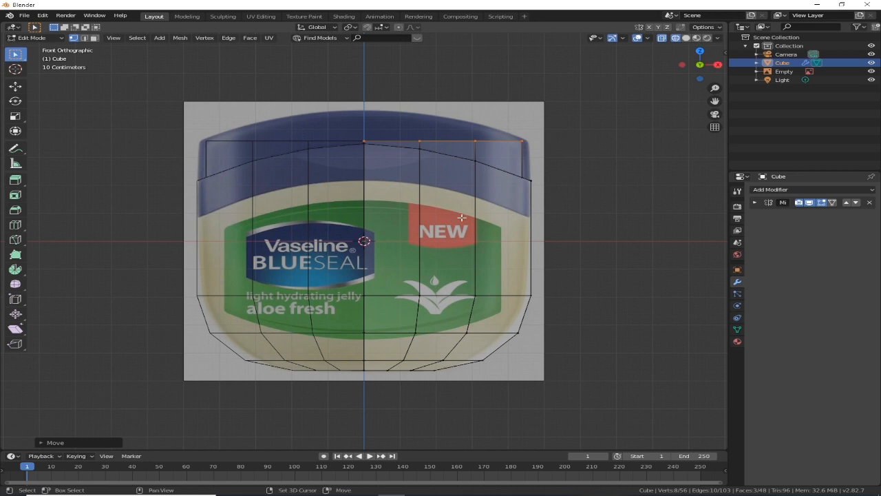
{"action": "key", "text": "alt+z"}
{"action": "middle_click_drag", "start_coordinate": [448, 220], "coordinate": [461, 246]}
{"action": "scroll", "coordinate": [423, 223], "scroll_direction": "down", "scroll_amount": 3}
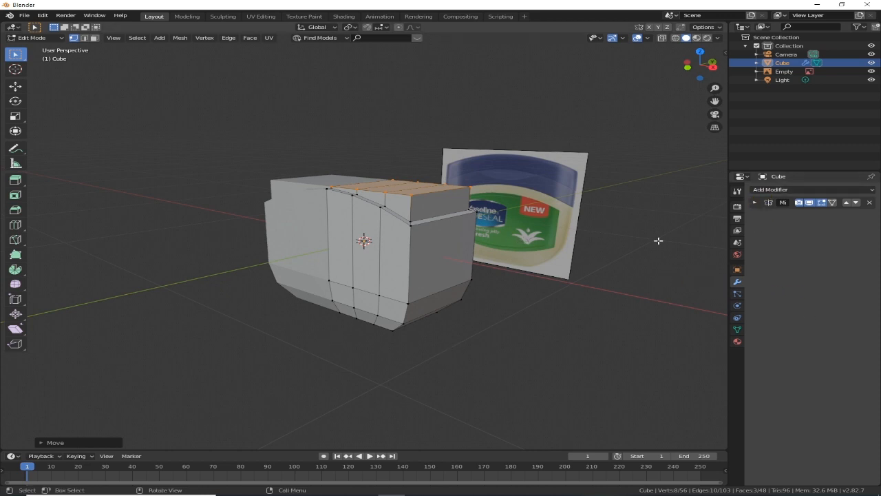
{"action": "left_click", "coordinate": [758, 191]}
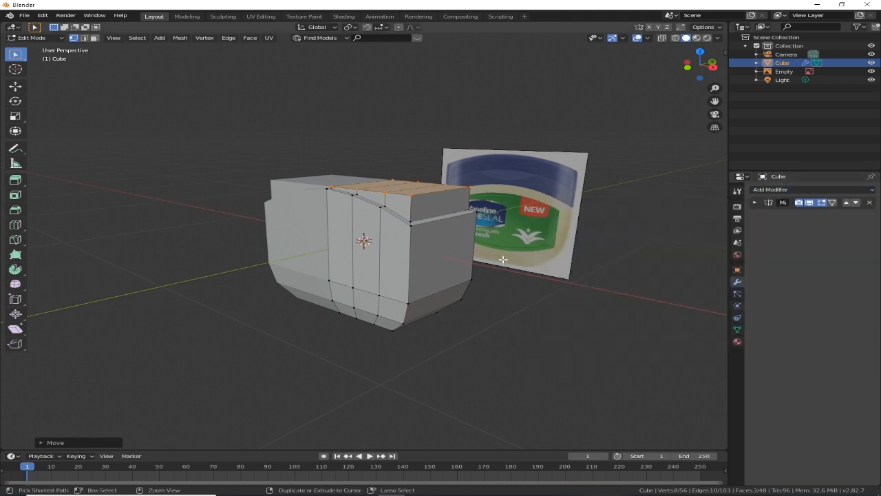
{"action": "key", "text": "ctrl+2"}
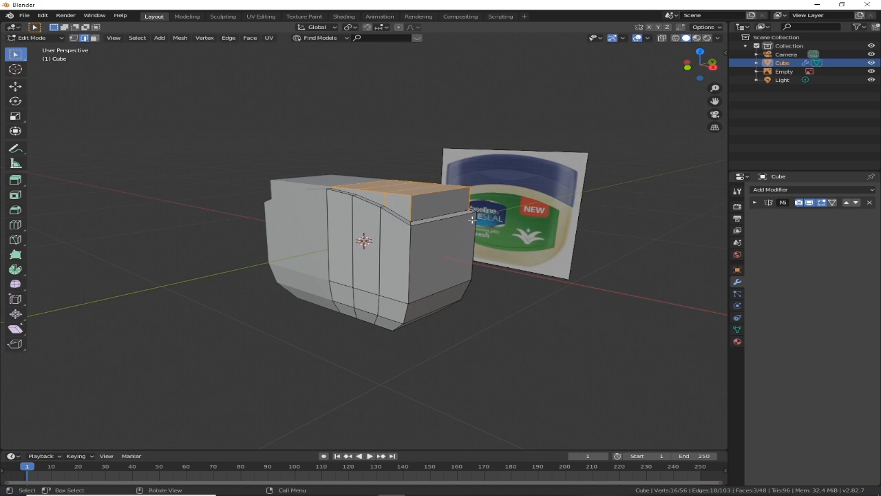
{"action": "middle_click_drag", "start_coordinate": [447, 219], "coordinate": [488, 234]}
{"action": "key", "text": "ctrl+1"}
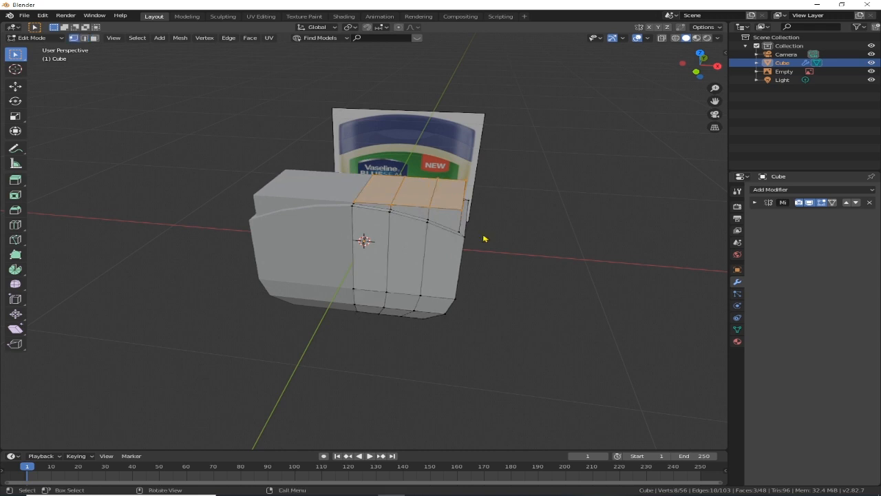
Give the cube a level 2 Subdivision Surface in Object Mode, and compare its shape with the modifier's viewport display off and on
{"action": "key", "text": "Tab"}
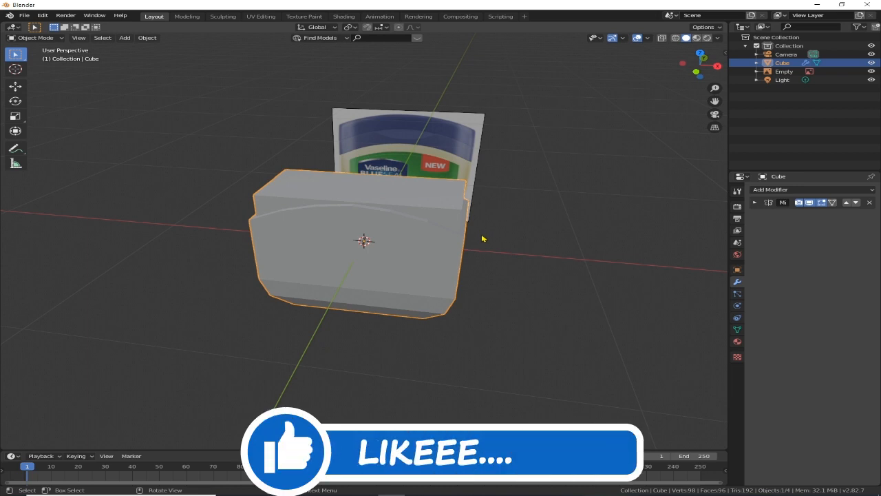
{"action": "key", "text": "ctrl+2"}
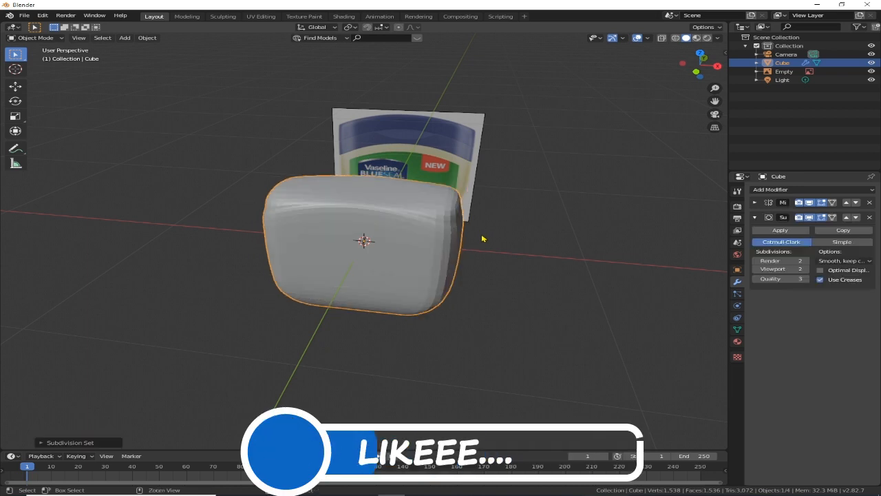
{"action": "middle_click_drag", "start_coordinate": [411, 232], "coordinate": [760, 238]}
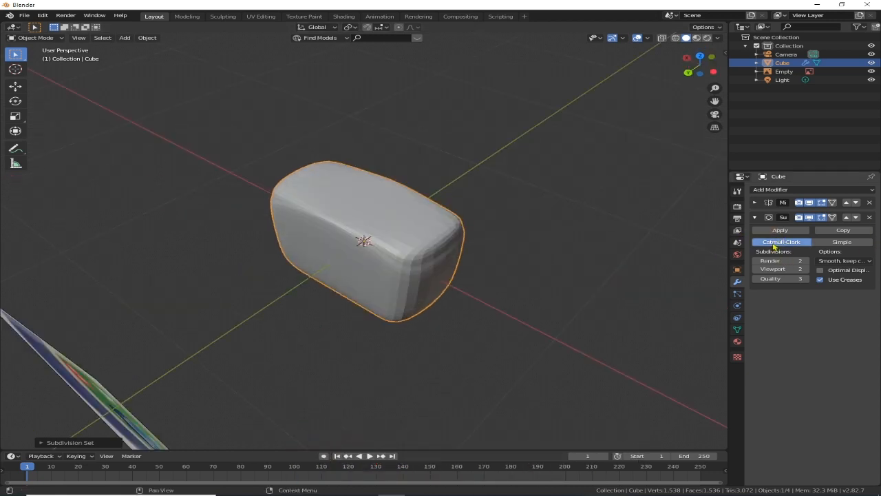
{"action": "middle_click_drag", "start_coordinate": [516, 280], "coordinate": [401, 268]}
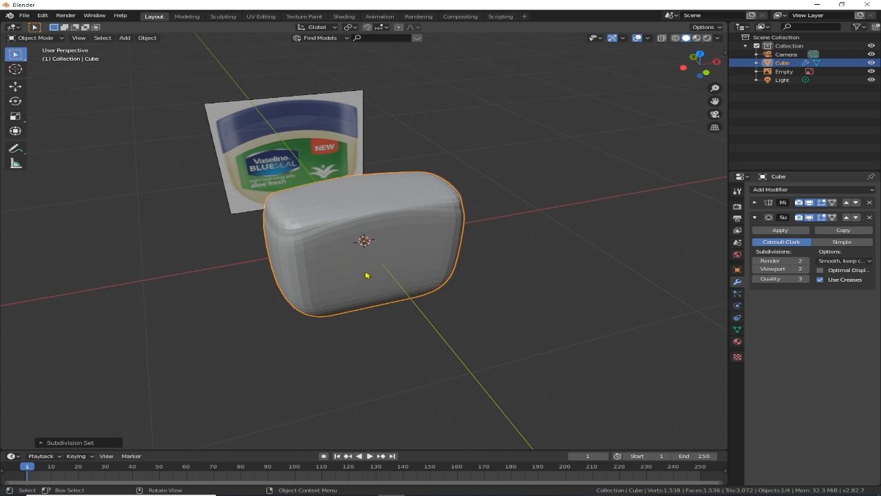
{"action": "left_click", "coordinate": [809, 218]}
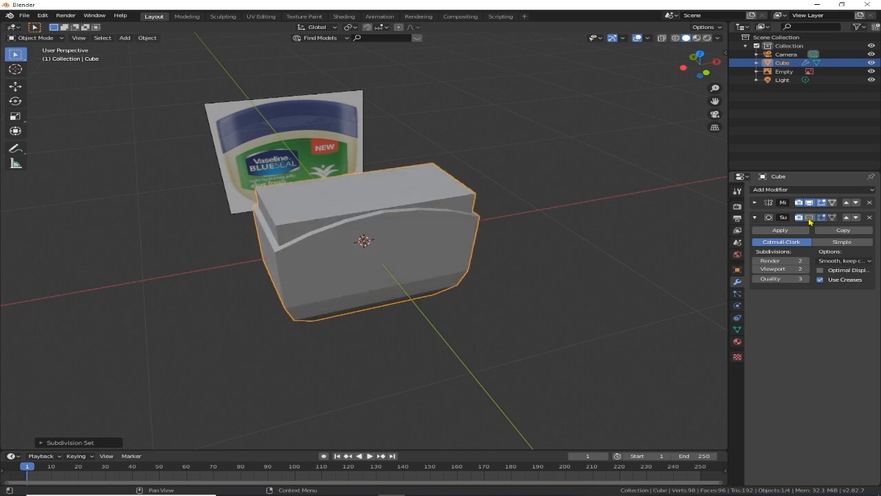
{"action": "left_click", "coordinate": [809, 218]}
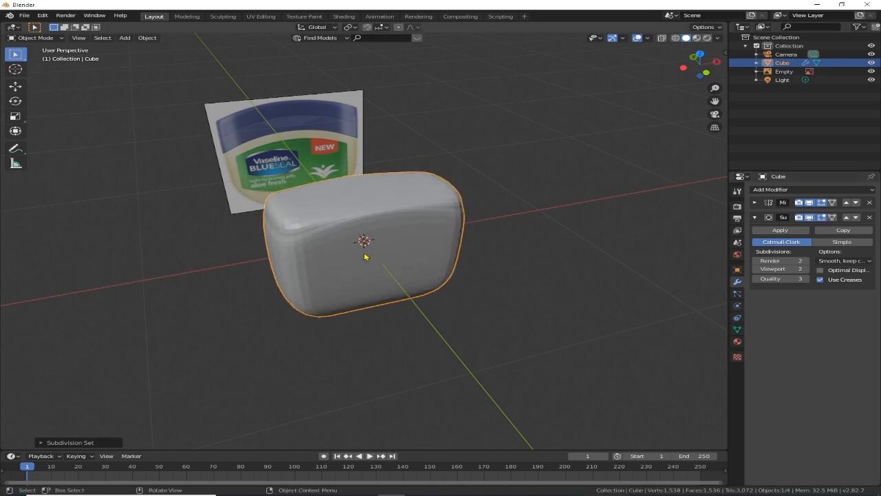
Return the cube to Edit Mode and compare its smoothed shape with the reference image in front view
{"action": "key", "text": "Tab"}
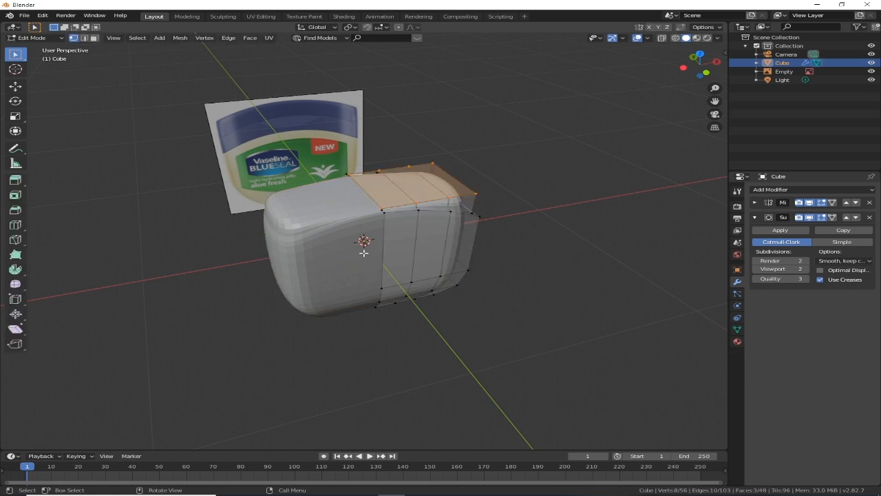
{"action": "key", "text": "KP_1"}
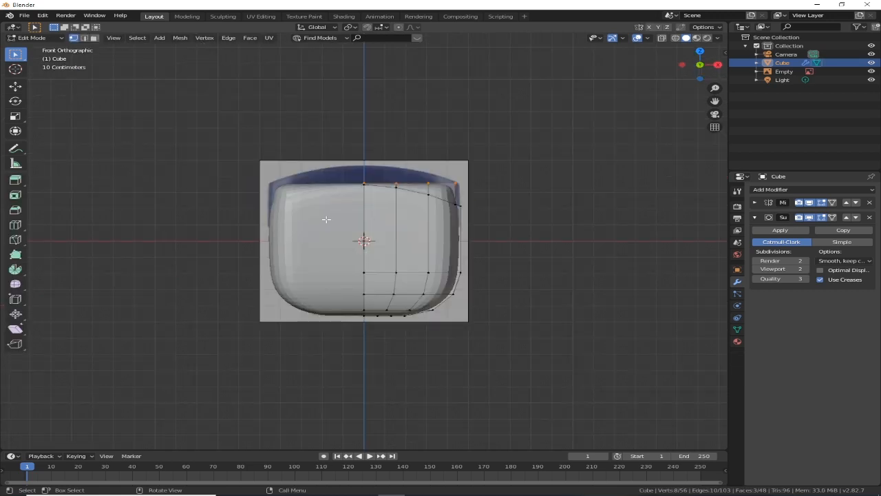
{"action": "scroll", "coordinate": [438, 186], "scroll_direction": "up", "scroll_amount": 2}
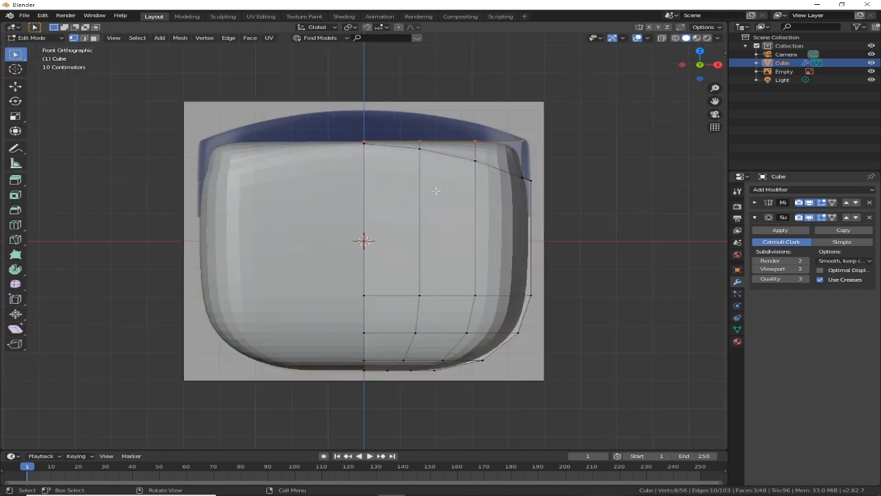
{"action": "middle_click_drag", "start_coordinate": [438, 187], "coordinate": [362, 212]}
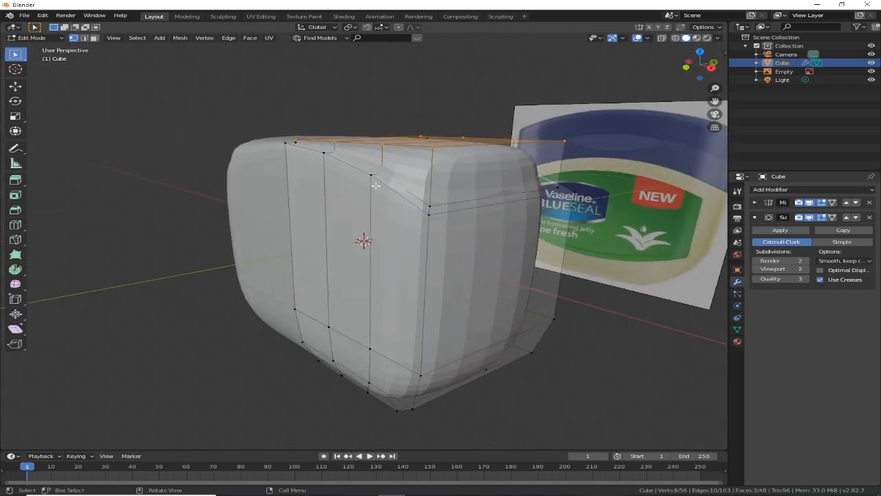
{"action": "middle_click_drag", "start_coordinate": [393, 183], "coordinate": [428, 201]}
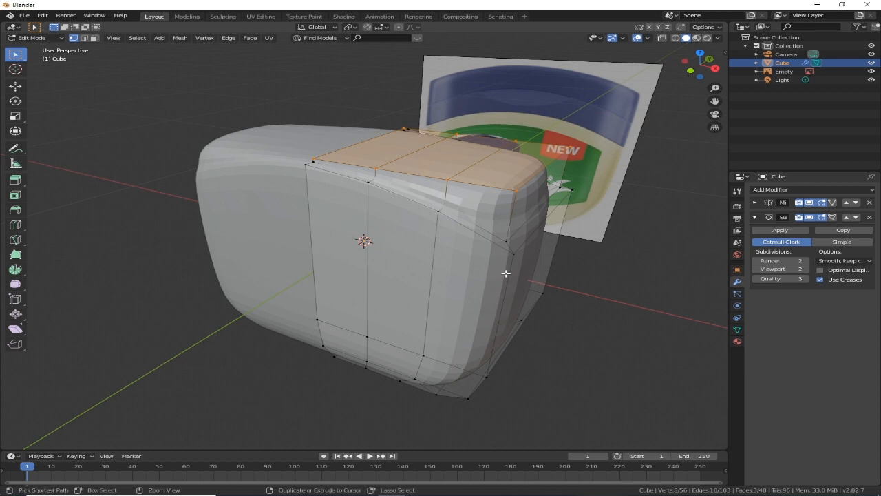
Add a horizontal loop cut around the jar body and slide it up by a factor of about -0.93, just below the outer rim
{"action": "key", "text": "ctrl+r"}
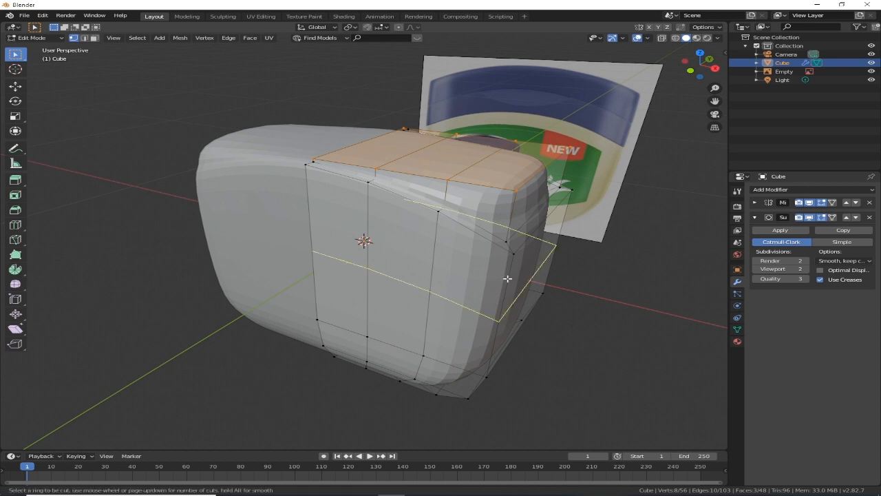
{"action": "left_click", "coordinate": [507, 279]}
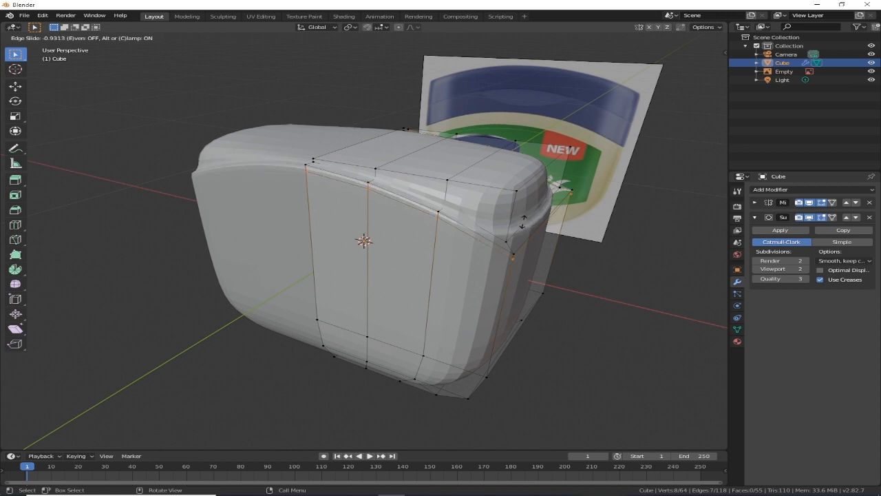
{"action": "left_click", "coordinate": [523, 221]}
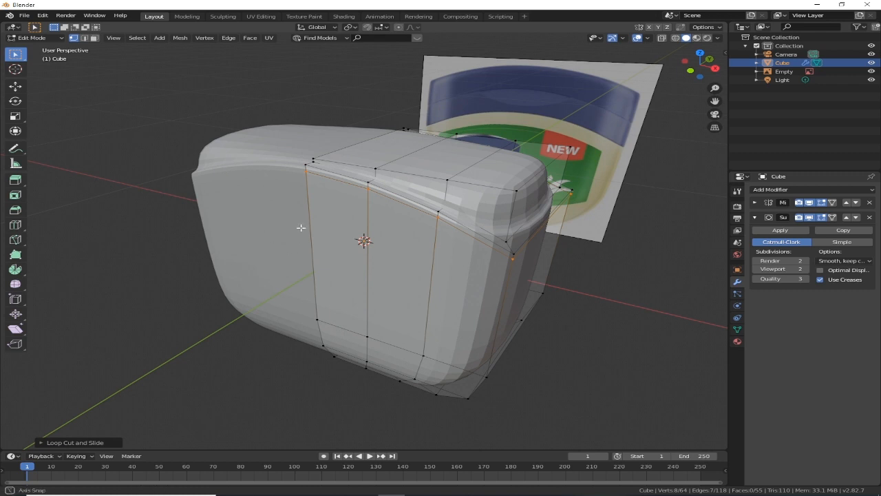
Crease the edge loop at the base of the neck with a value of 1
{"action": "middle_click_drag", "start_coordinate": [268, 206], "coordinate": [197, 179]}
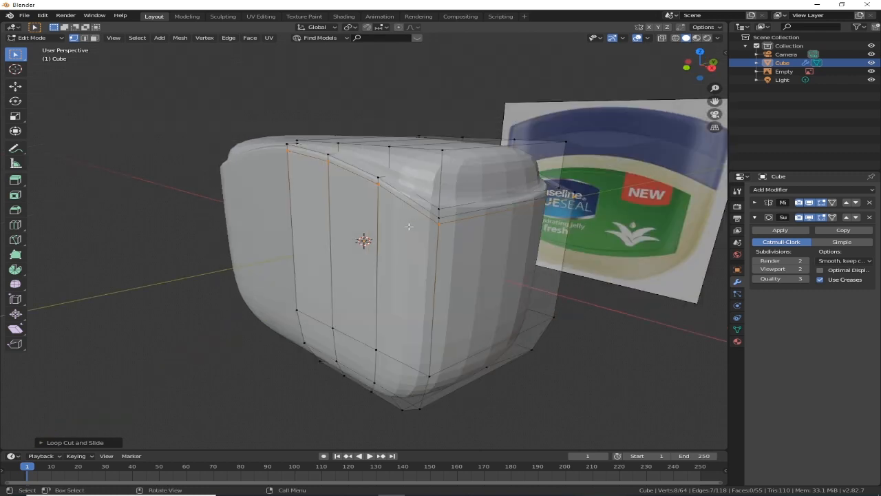
{"action": "middle_click_drag", "start_coordinate": [384, 225], "coordinate": [547, 253]}
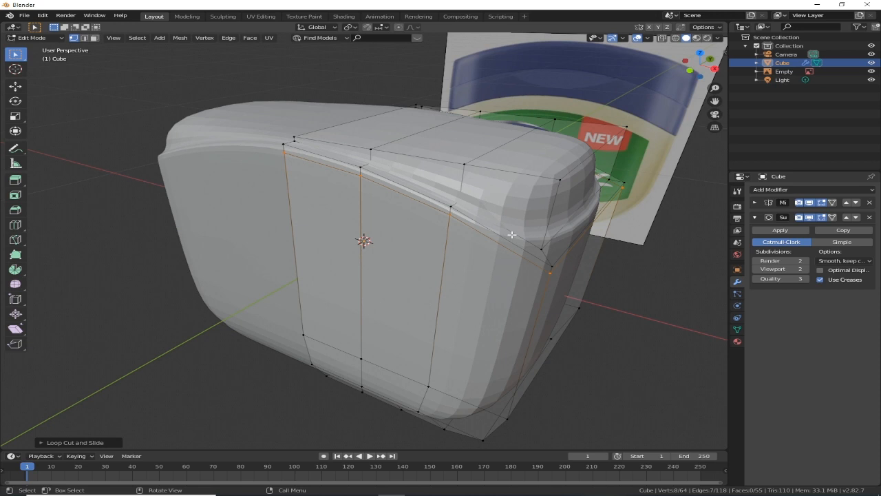
{"action": "key", "text": "alt"}
{"action": "left_click", "coordinate": [527, 239], "text": "alt"}
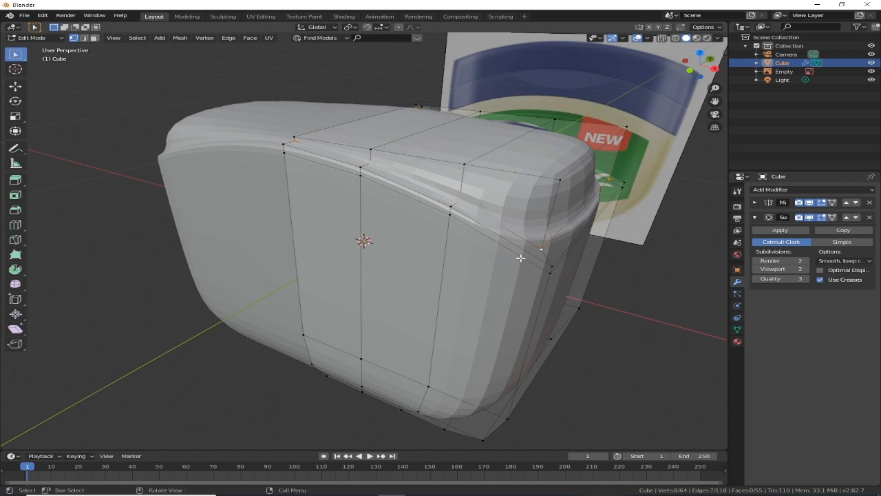
{"action": "key", "text": "shift+z"}
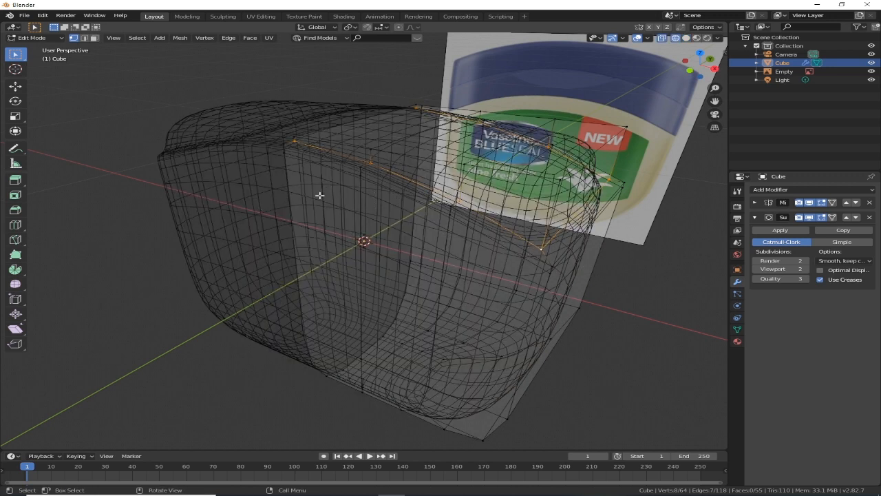
{"action": "key", "text": "shift+z"}
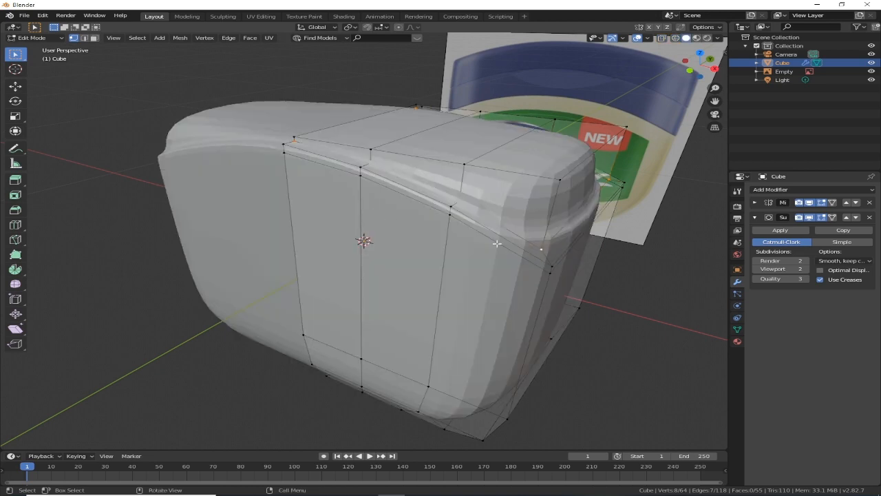
{"action": "key", "text": "shift+e"}
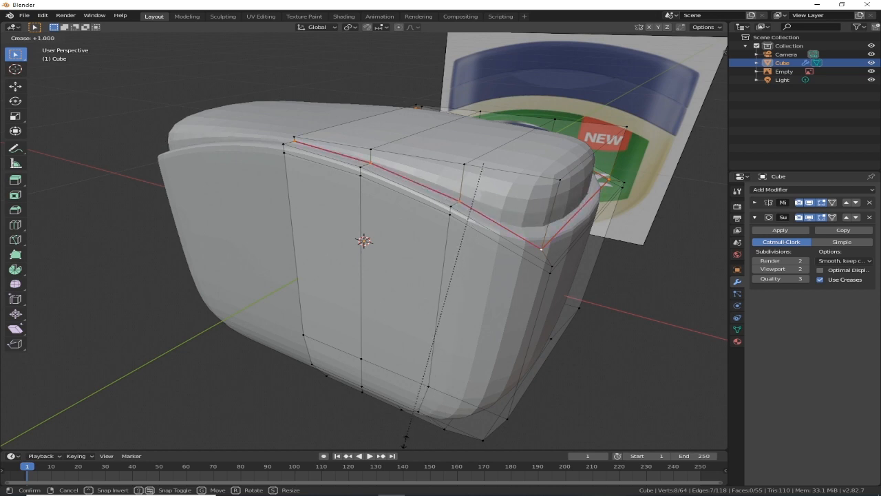
{"action": "left_click", "coordinate": [405, 441]}
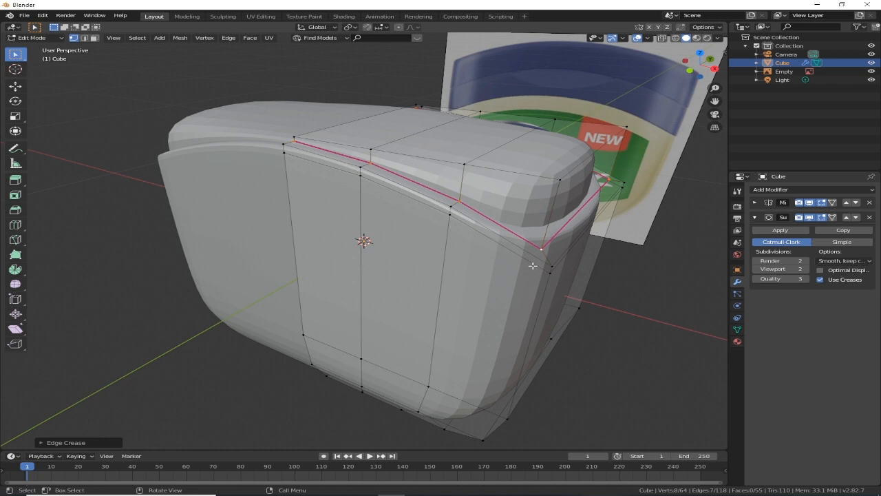
Dissolve the added edge loop just below the body's outer rim
{"action": "left_click", "coordinate": [533, 265]}
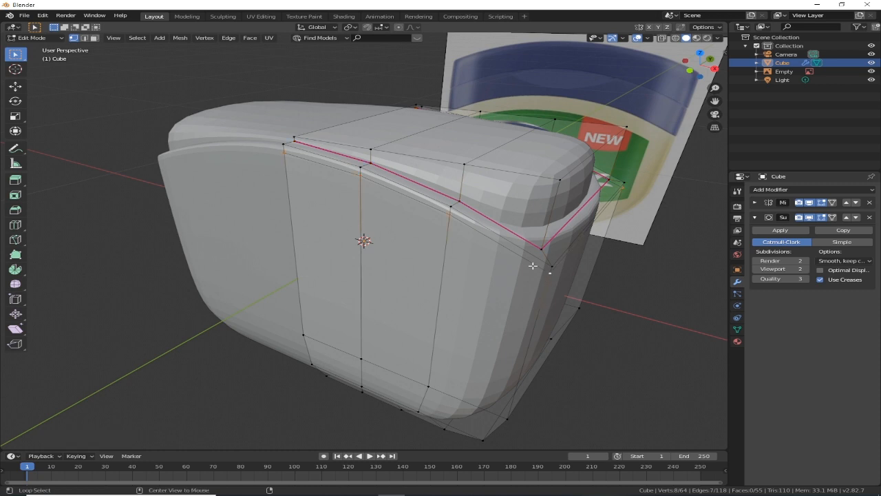
{"action": "key", "text": "x"}
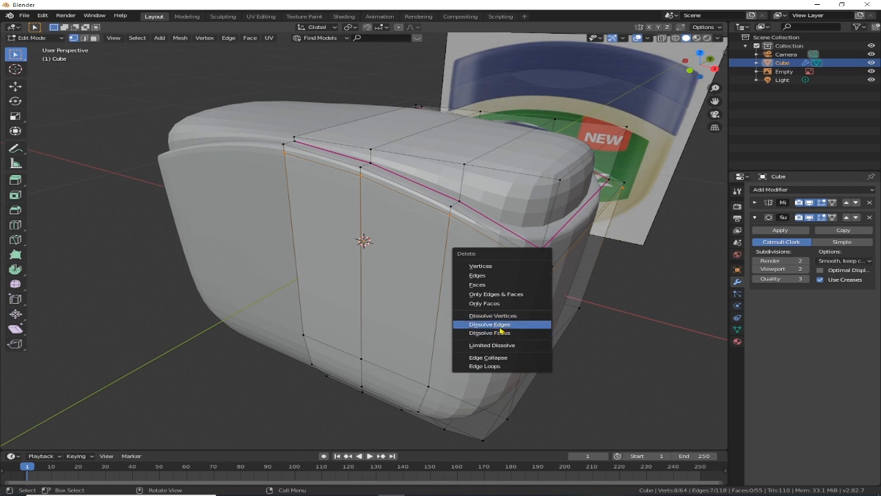
{"action": "left_click", "coordinate": [507, 323]}
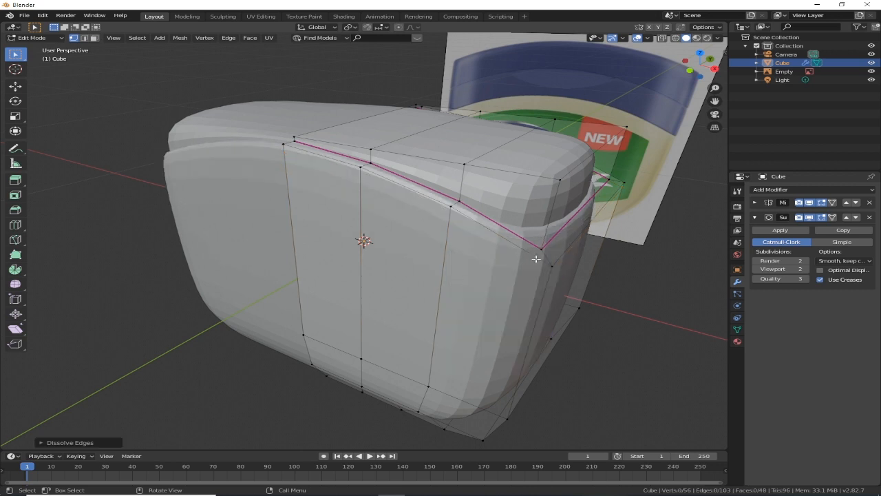
Bevel the edge loop along the body's outer rim to a width of about 0.006 m with 2 segments
{"action": "left_click", "coordinate": [536, 259], "text": "alt"}
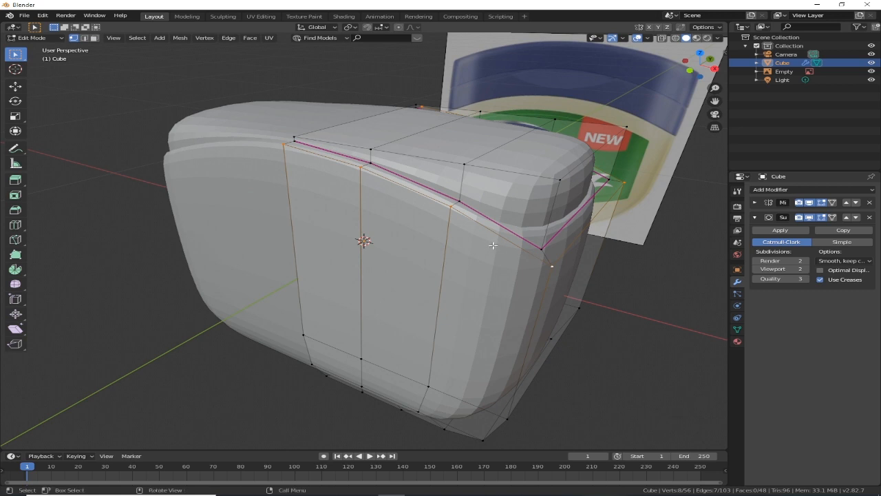
{"action": "key", "text": "ctrl+b"}
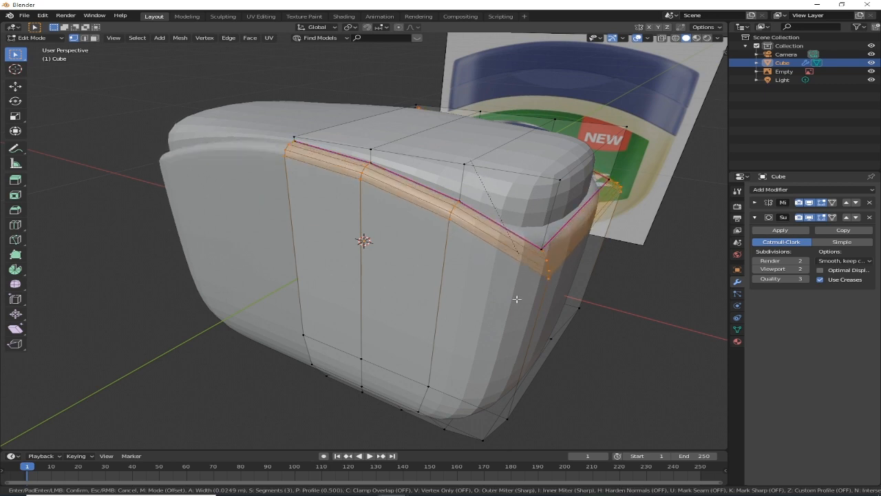
{"action": "key", "text": "Escape"}
{"action": "key", "text": "alt+Tab"}
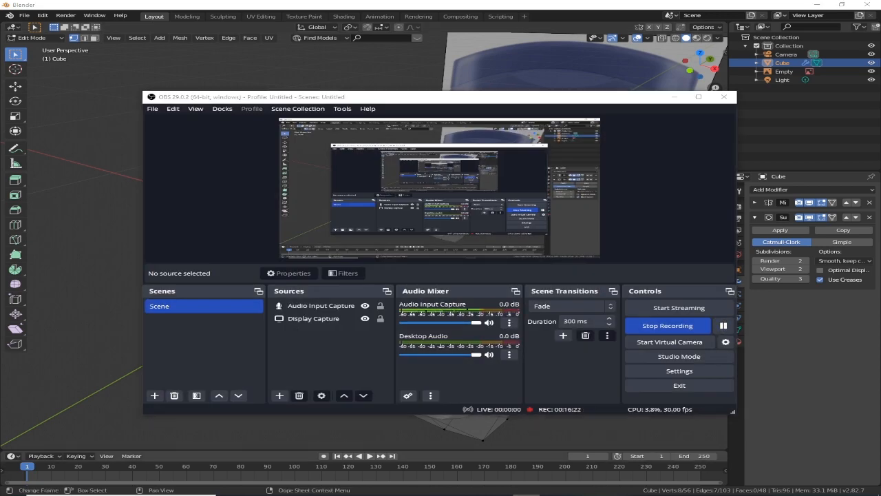
{"action": "key", "text": "alt+Tab"}
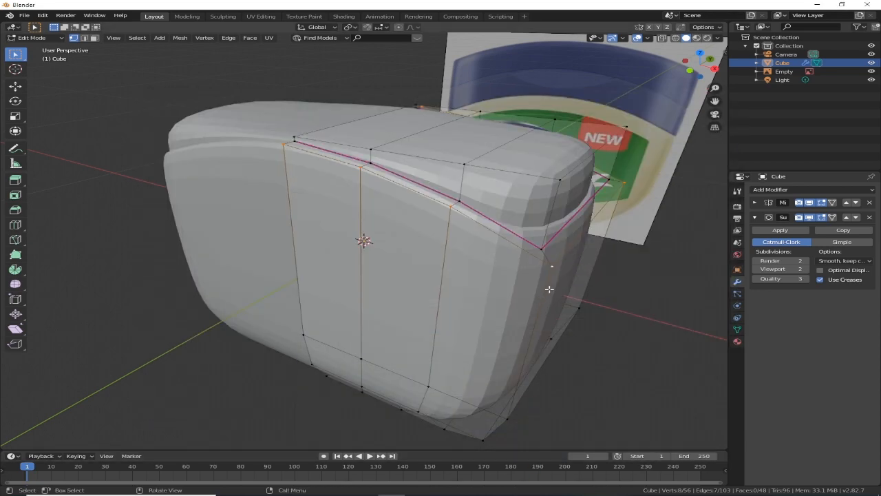
{"action": "key", "text": "ctrl"}
{"action": "key", "text": "ctrl+b"}
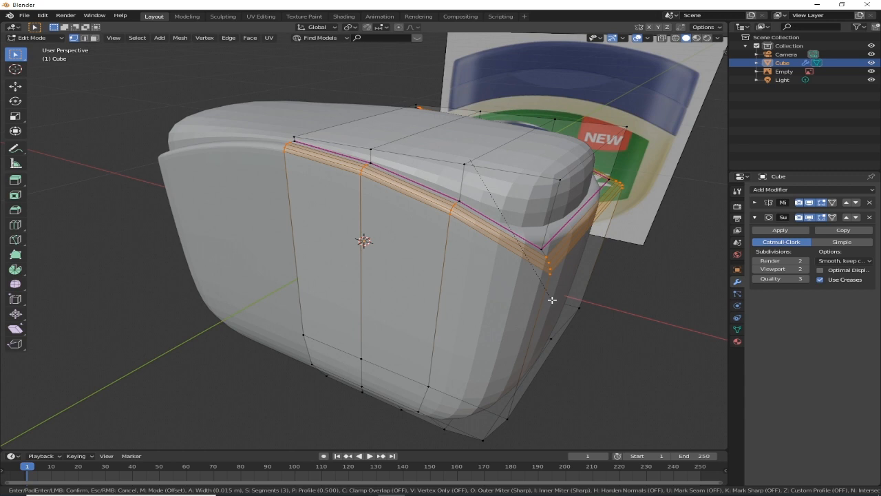
{"action": "scroll", "coordinate": [552, 300], "scroll_direction": "down", "scroll_amount": 1}
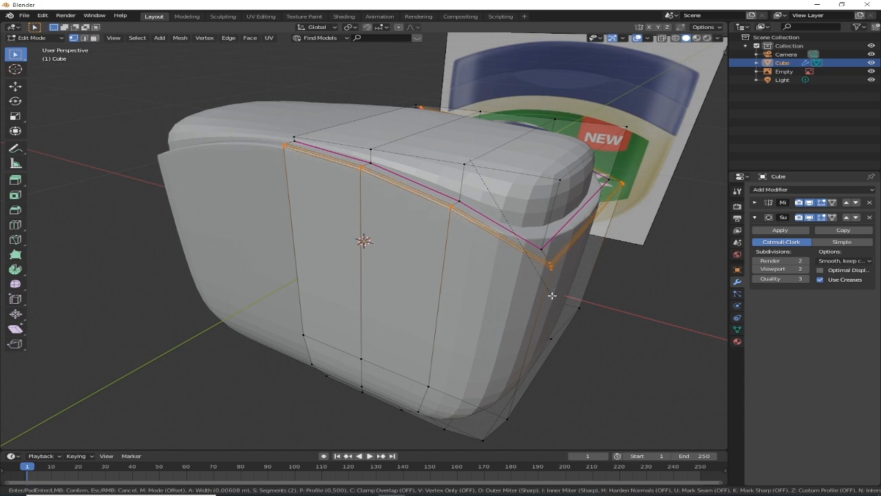
{"action": "left_click", "coordinate": [552, 296]}
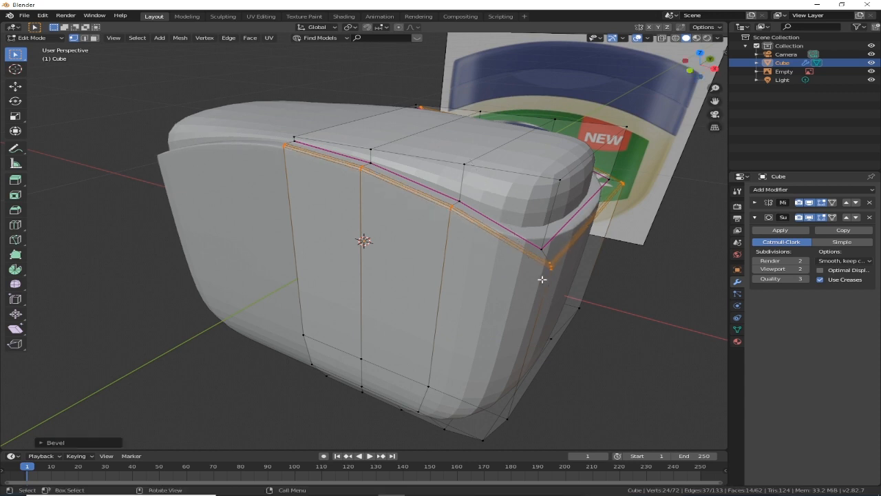
{"action": "scroll", "coordinate": [438, 219], "scroll_direction": "down", "scroll_amount": 3}
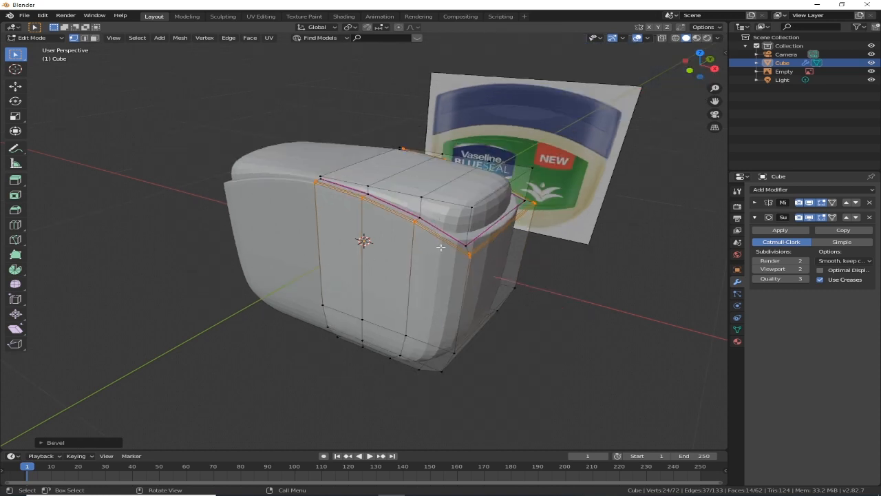
Delete the three faces that close the top of the jar's neck
{"action": "mouse_move", "coordinate": [441, 247]}
{"action": "middle_mouse_down"}
{"action": "mouse_move", "coordinate": [482, 246]}
{"action": "mouse_move", "coordinate": [431, 261]}
{"action": "middle_mouse_up"}
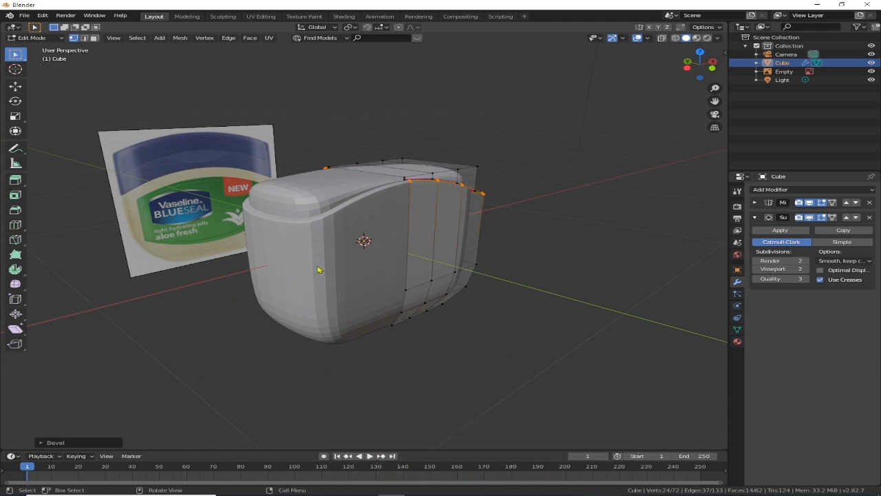
{"action": "key", "text": "Tab"}
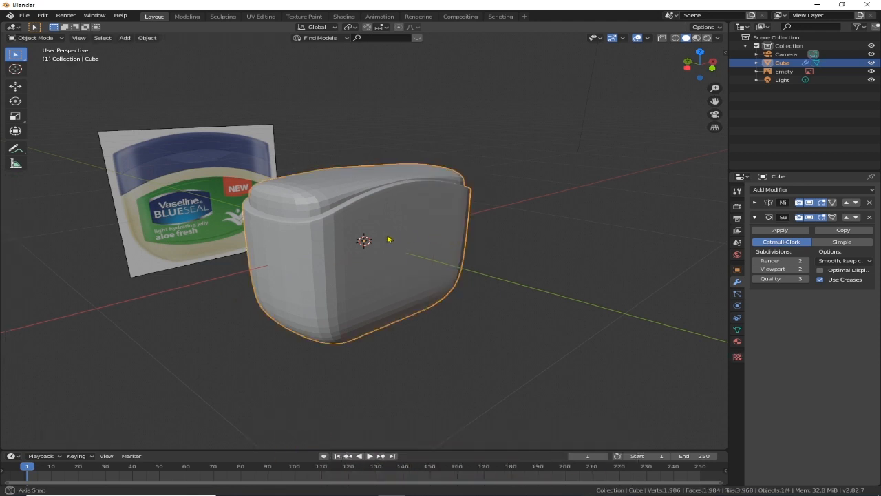
{"action": "mouse_move", "coordinate": [388, 239]}
{"action": "middle_mouse_down"}
{"action": "mouse_move", "coordinate": [362, 245]}
{"action": "mouse_move", "coordinate": [390, 252]}
{"action": "middle_mouse_up"}
{"action": "scroll", "coordinate": [390, 252], "scroll_direction": "up", "scroll_amount": 2}
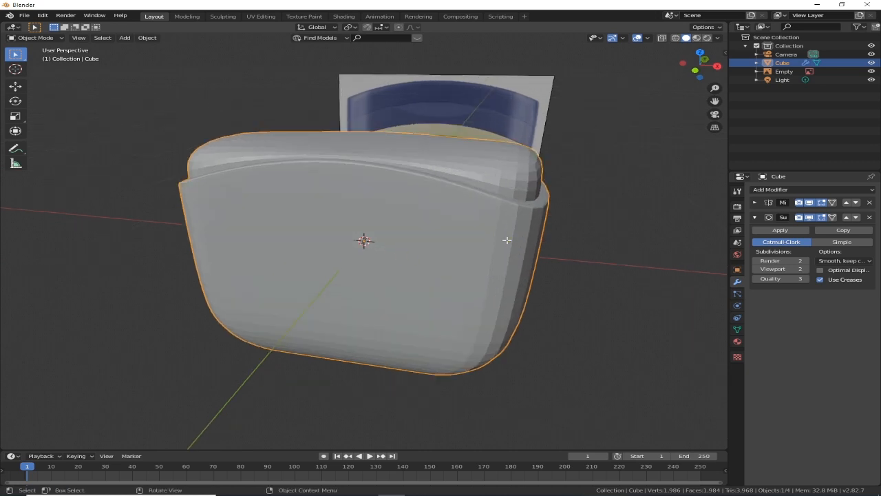
{"action": "key", "text": "Tab"}
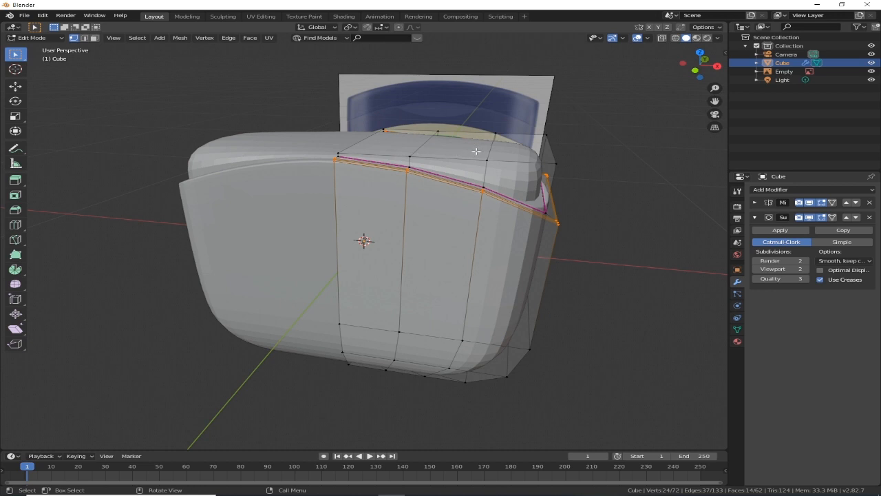
{"action": "middle_click_drag", "start_coordinate": [522, 196], "coordinate": [491, 211]}
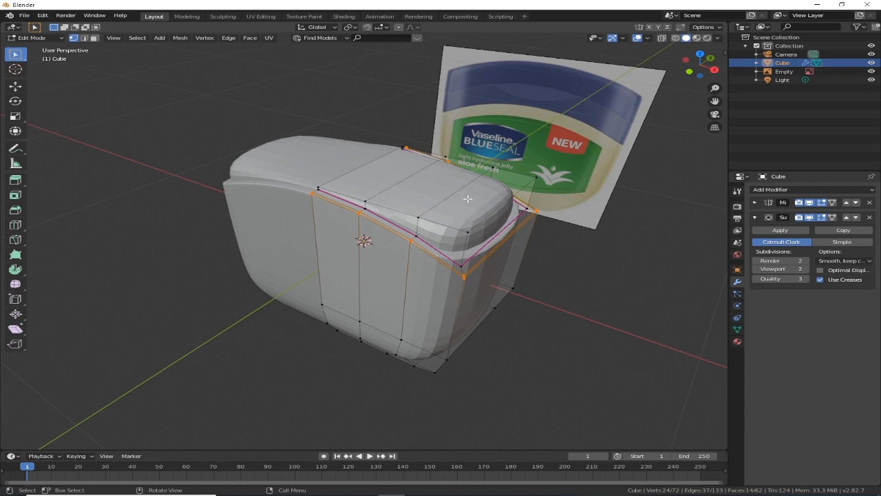
{"action": "key", "text": "3"}
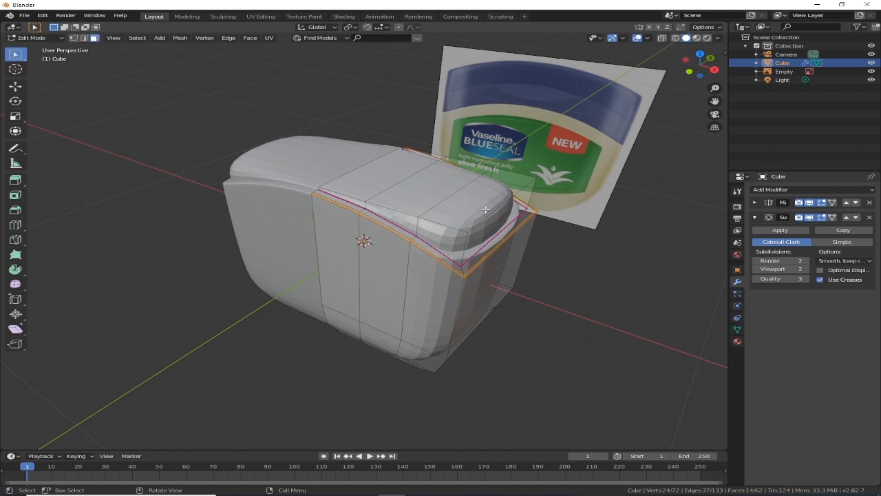
{"action": "left_click", "coordinate": [488, 209]}
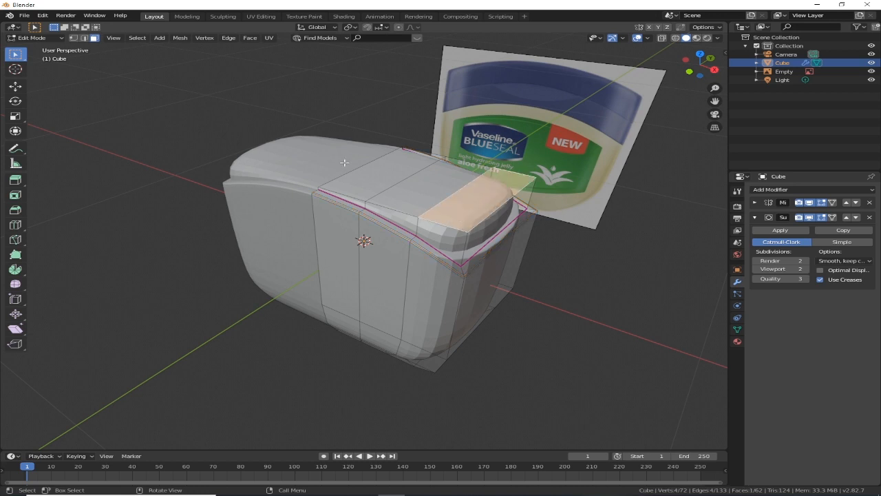
{"action": "left_click", "coordinate": [379, 177], "text": "ctrl"}
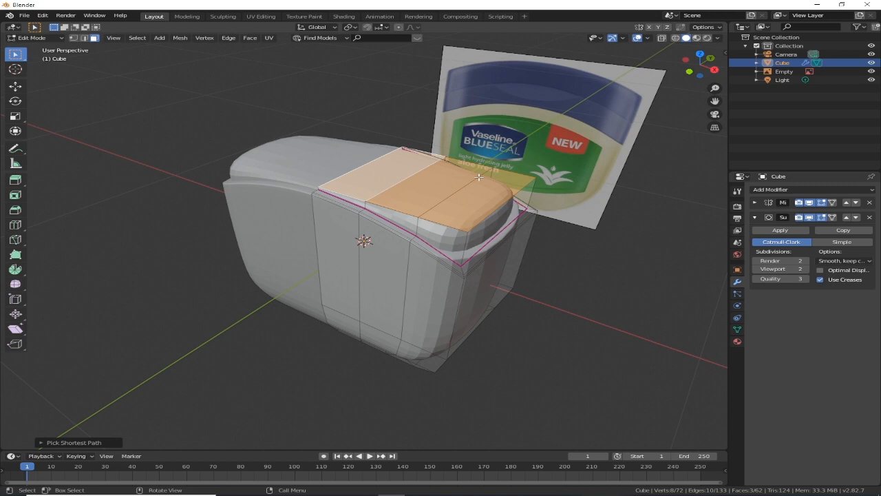
{"action": "middle_click_drag", "start_coordinate": [472, 250], "coordinate": [512, 232]}
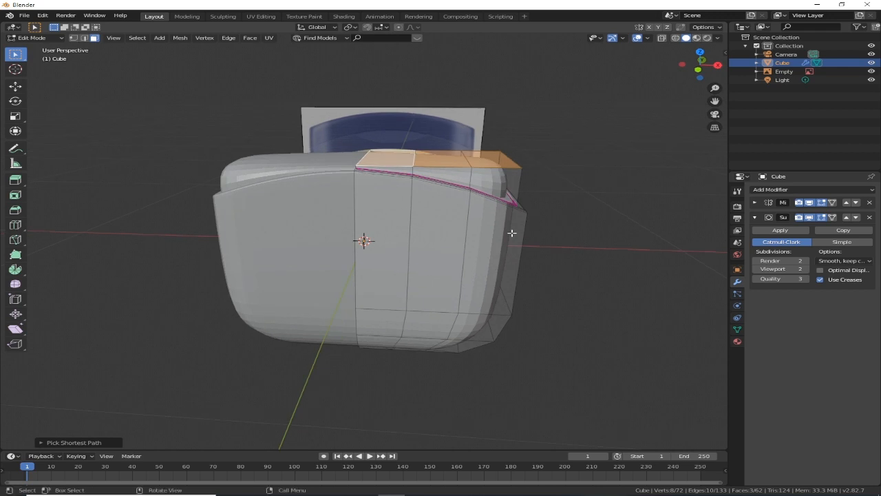
{"action": "key", "text": "x"}
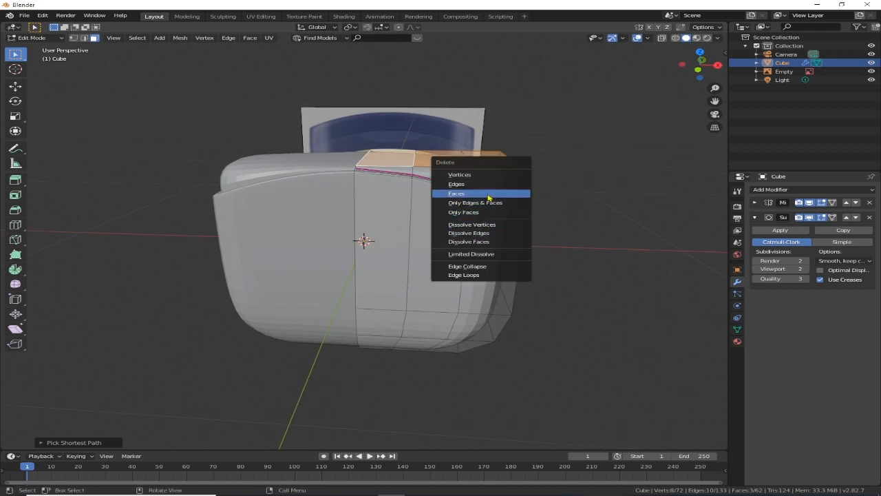
{"action": "left_click", "coordinate": [490, 194]}
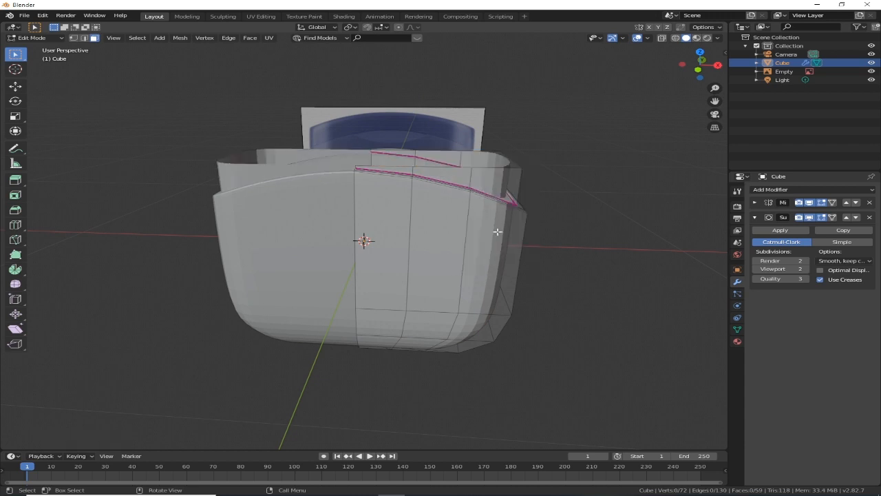
Duplicate the lower edge loop of the body's bevelled outer rim, leaving the copy in its original position
{"action": "middle_click_drag", "start_coordinate": [494, 234], "coordinate": [476, 234]}
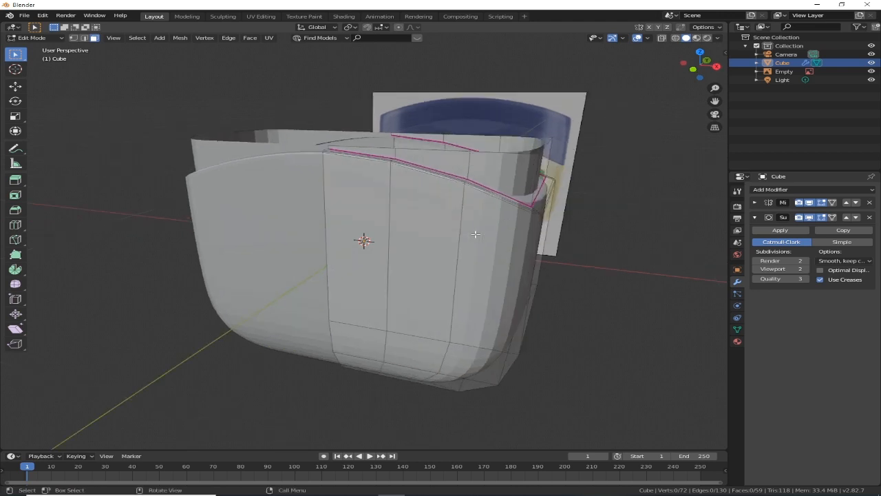
{"action": "key", "text": "KP_1"}
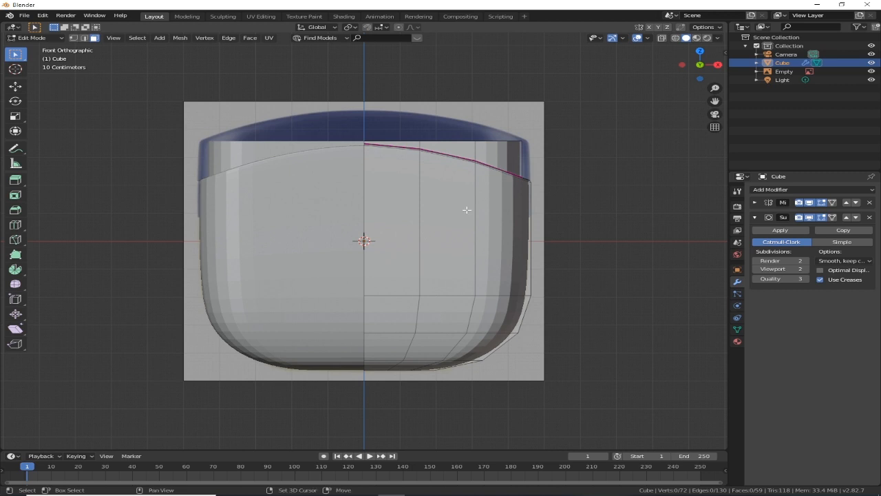
{"action": "key", "text": "alt+z"}
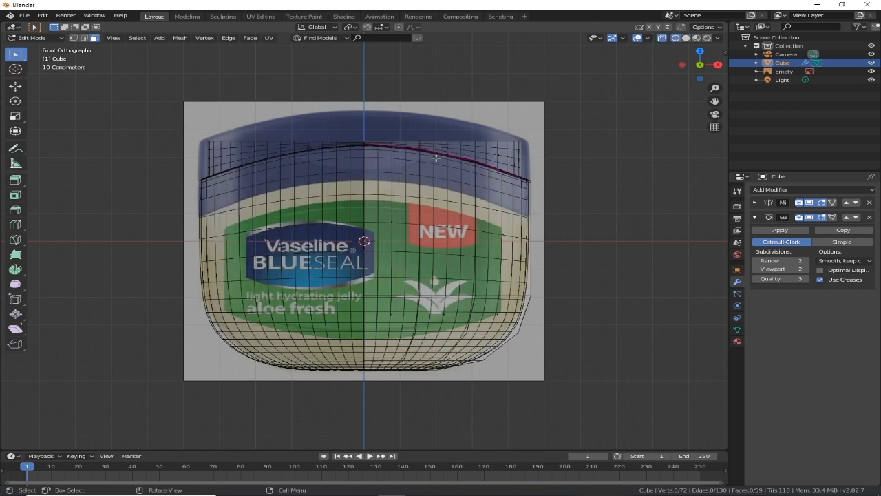
{"action": "scroll", "coordinate": [436, 158], "scroll_direction": "up", "scroll_amount": 1}
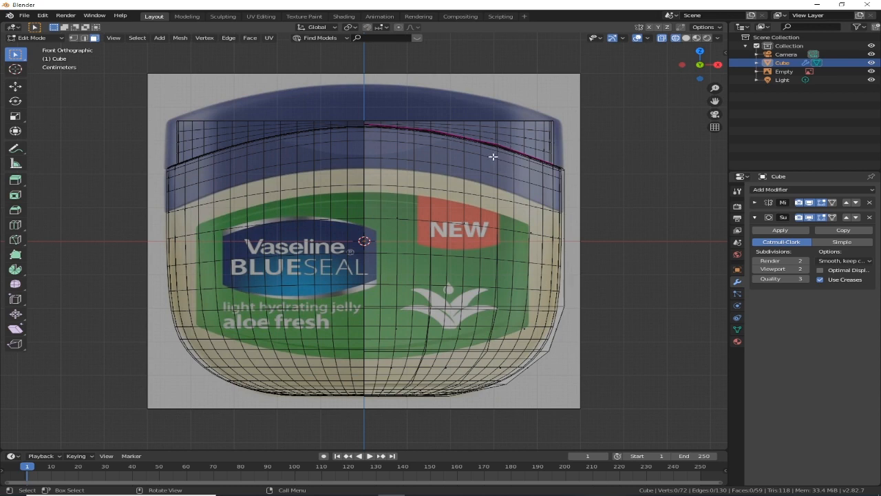
{"action": "key", "text": "1"}
{"action": "middle_click_drag", "start_coordinate": [468, 167], "coordinate": [337, 126]}
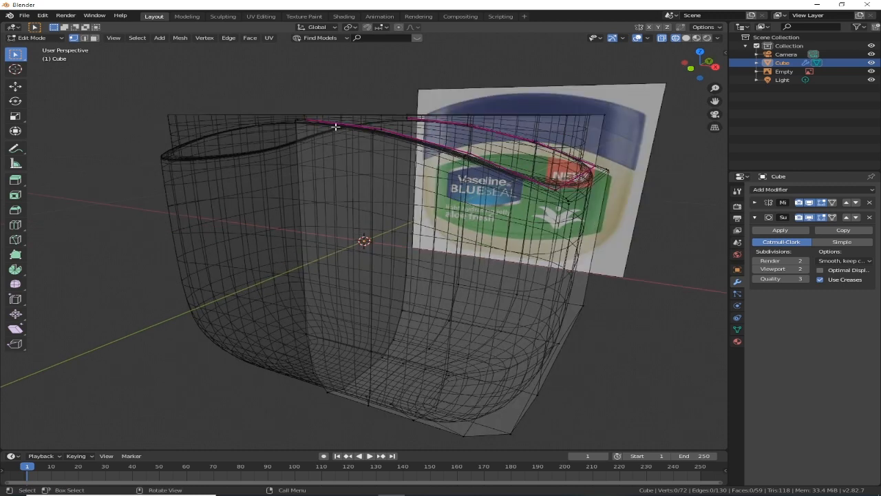
{"action": "scroll", "coordinate": [335, 126], "scroll_direction": "up", "scroll_amount": 2}
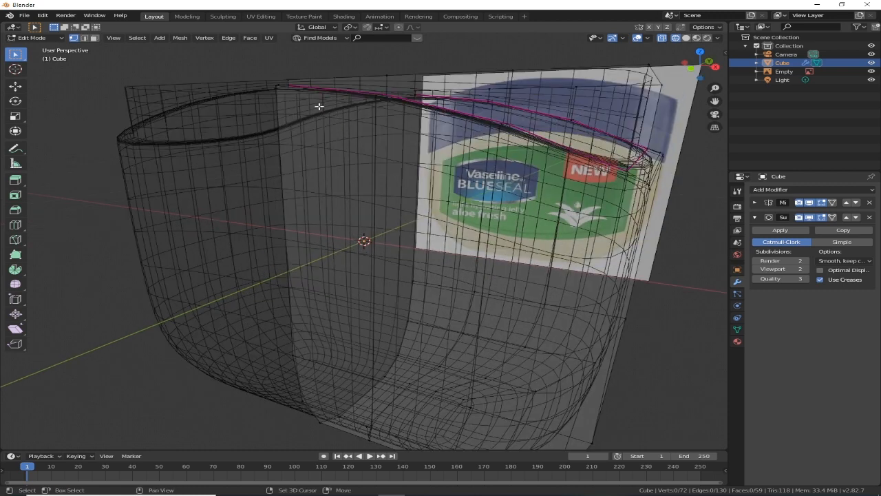
{"action": "key", "text": "shift+z"}
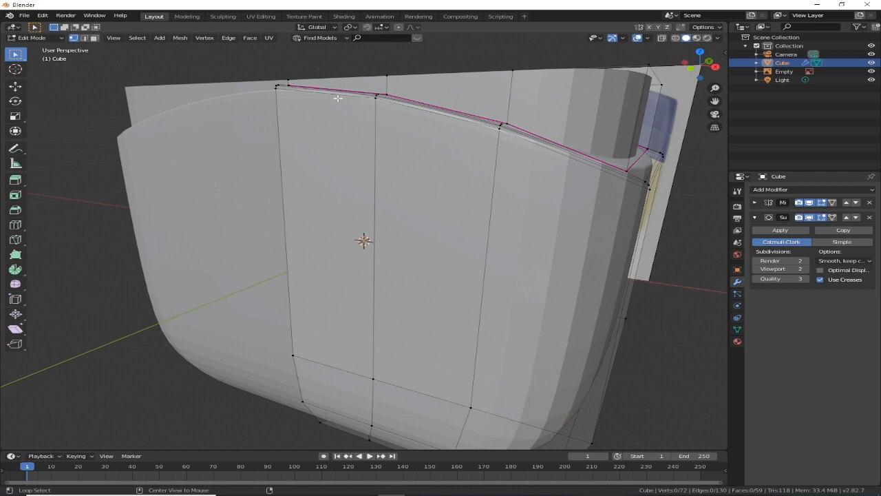
{"action": "left_click", "coordinate": [408, 105], "text": "alt"}
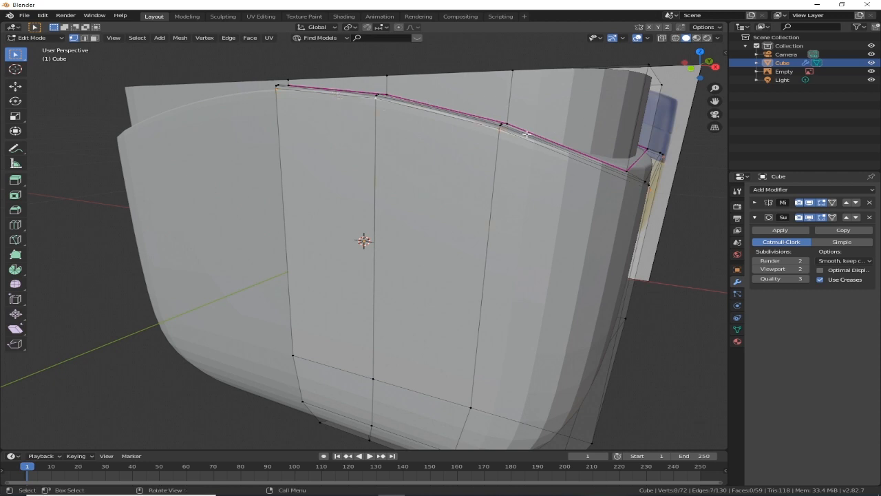
{"action": "key", "text": "shift+z"}
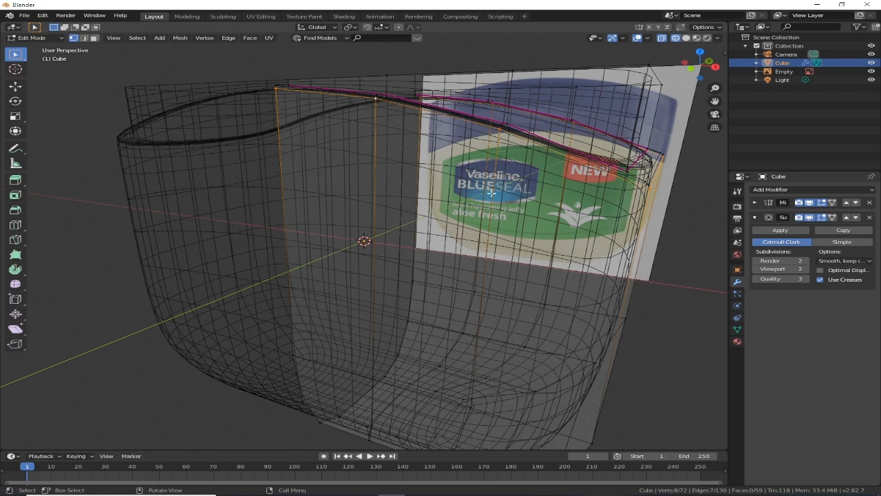
{"action": "key", "text": "shift+z"}
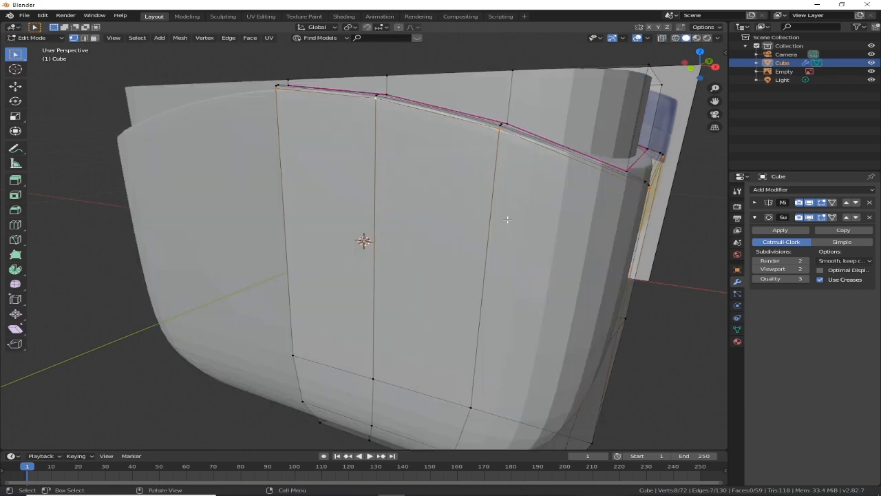
{"action": "key", "text": "KP_1"}
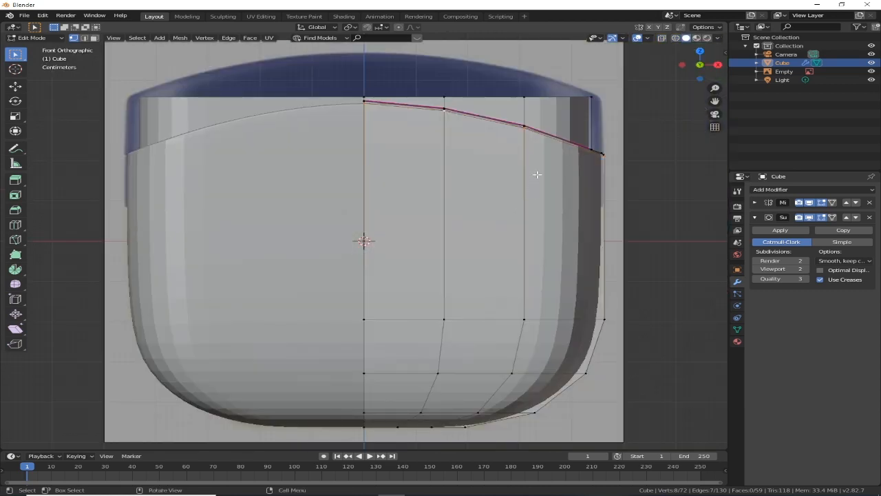
{"action": "scroll", "coordinate": [478, 212], "scroll_direction": "down", "scroll_amount": 1}
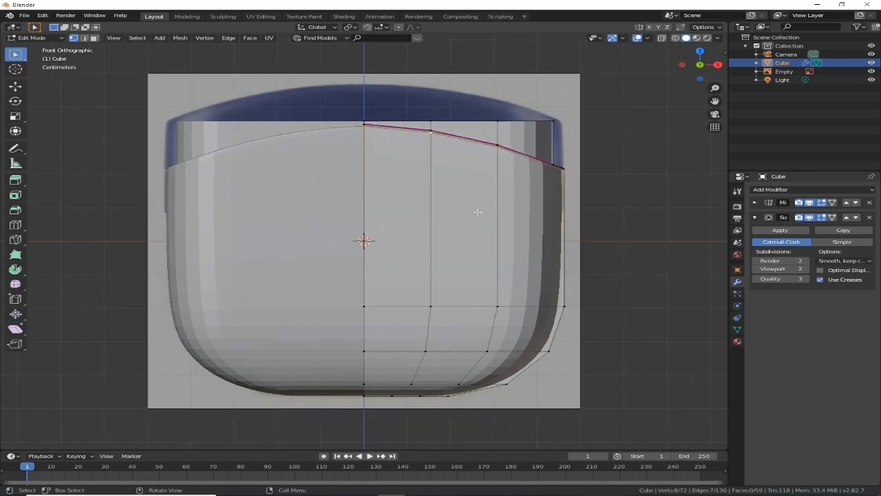
{"action": "key", "text": "shift"}
{"action": "key", "text": "shift+d"}
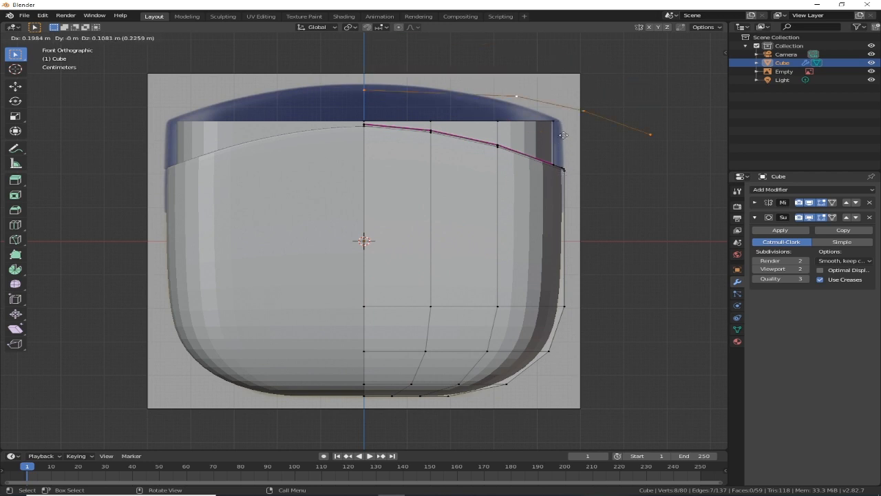
{"action": "right_click", "coordinate": [636, 130]}
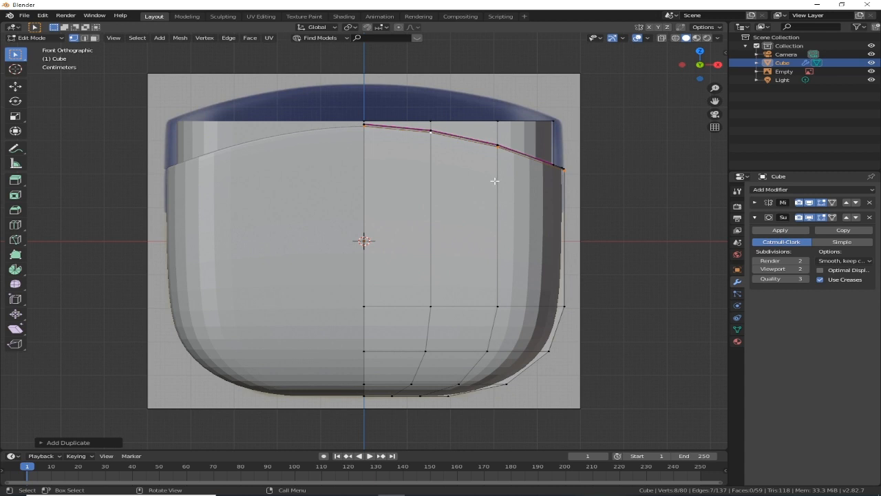
Move the duplicated rim edge loop up about 0.0044 m along the Z axis
{"action": "key", "text": "alt+z"}
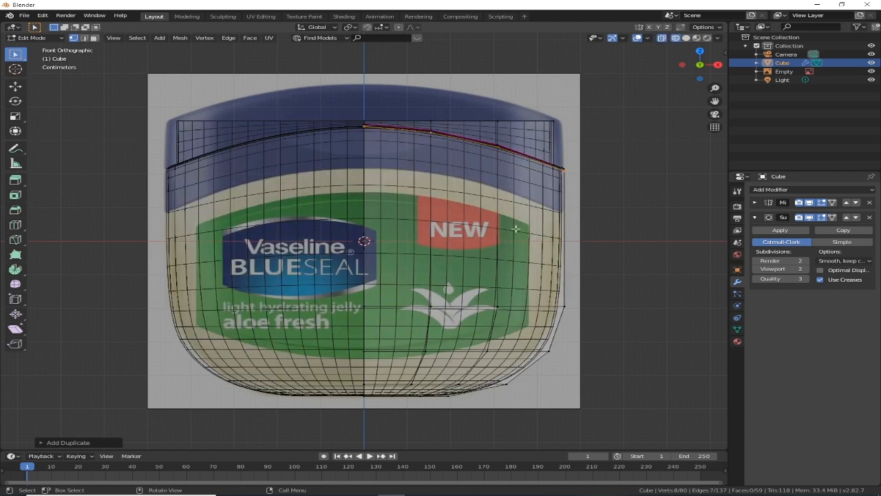
{"action": "scroll", "coordinate": [507, 191], "scroll_direction": "up", "scroll_amount": 3}
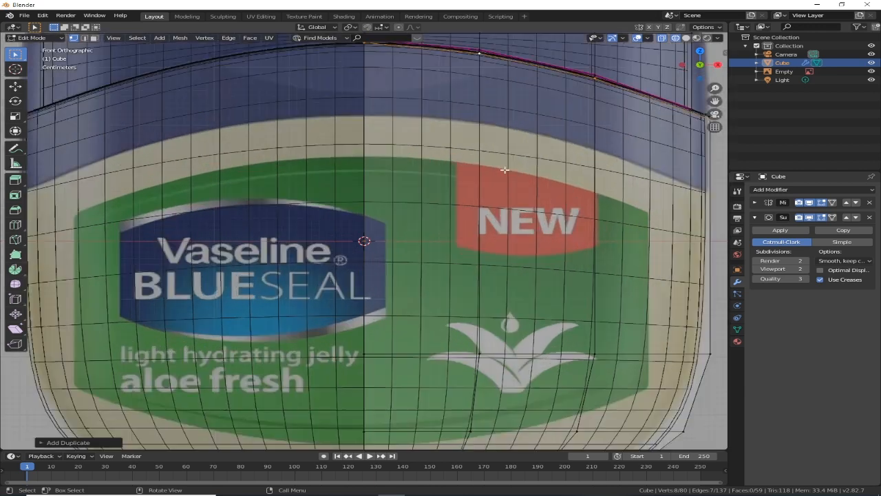
{"action": "middle_click_drag", "start_coordinate": [490, 206], "coordinate": [491, 259], "text": "shift"}
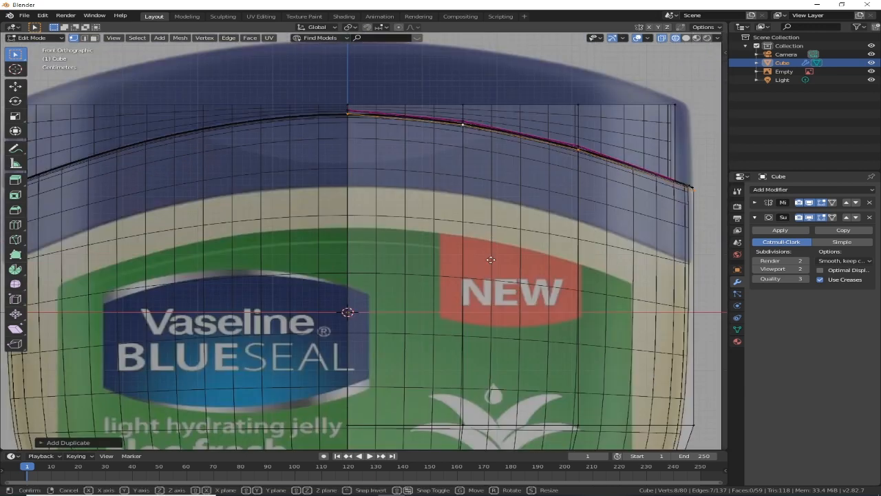
{"action": "key", "text": "g"}
{"action": "key", "text": "z"}
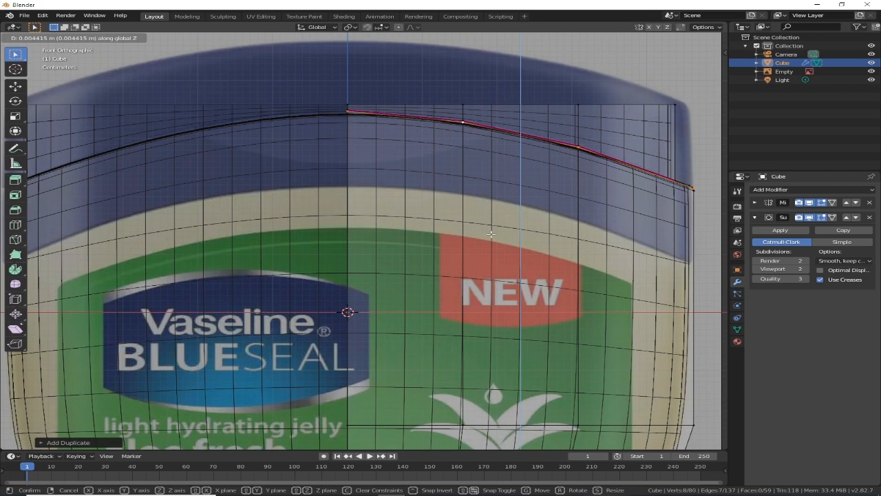
{"action": "left_click", "coordinate": [491, 234]}
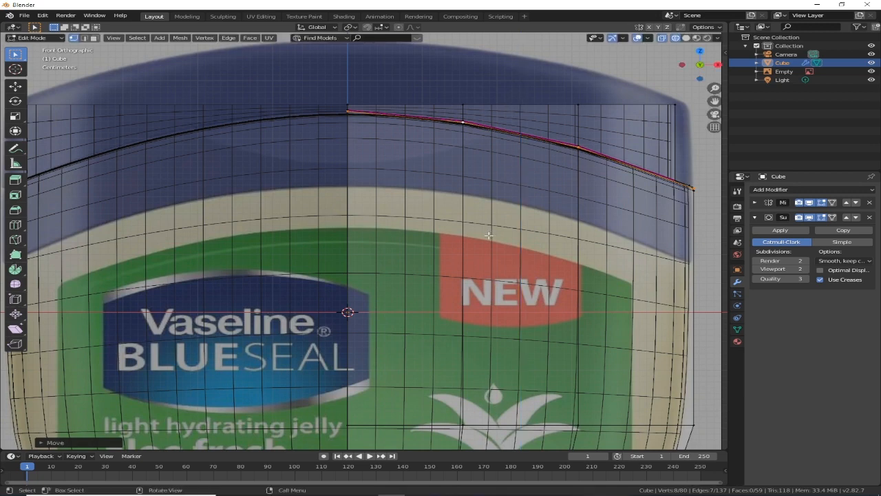
Extrude the selected curved edge loop about 0.12 m upward along Z to the top of the blue lid in the reference
{"action": "scroll", "coordinate": [488, 236], "scroll_direction": "down", "scroll_amount": 2}
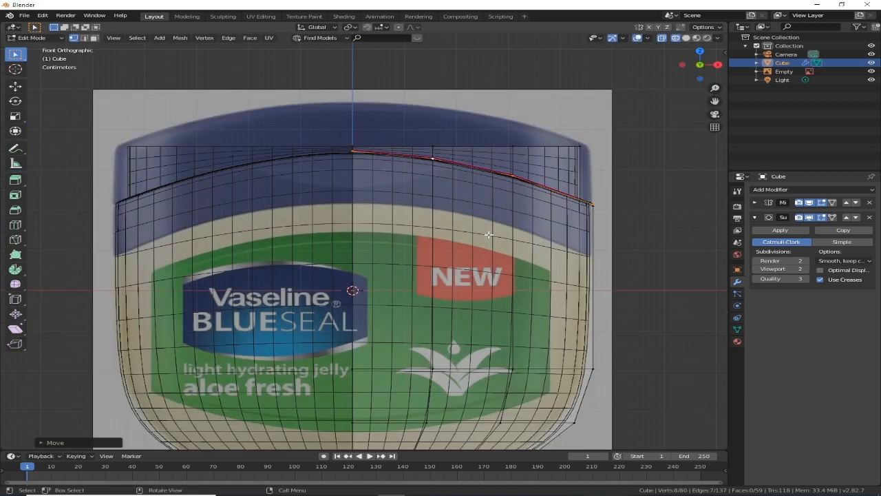
{"action": "key", "text": "alt+z"}
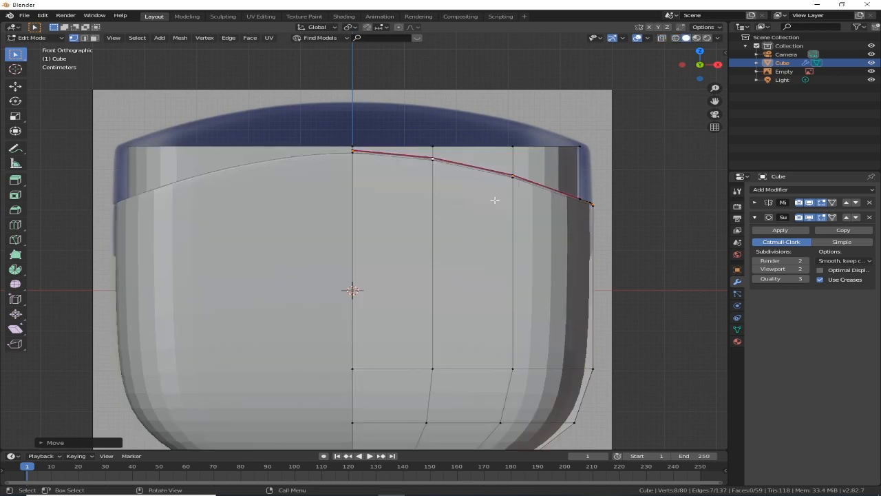
{"action": "scroll", "coordinate": [494, 200], "scroll_direction": "down", "scroll_amount": 1}
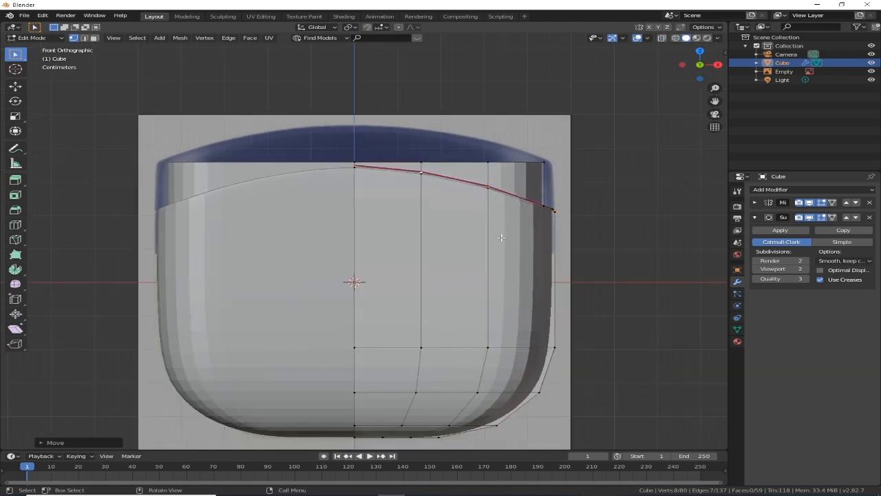
{"action": "key", "text": "e"}
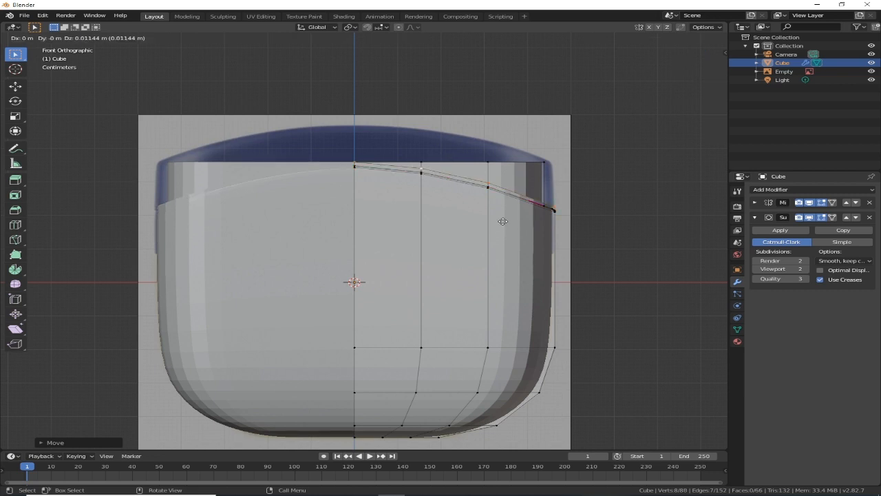
{"action": "key", "text": "z"}
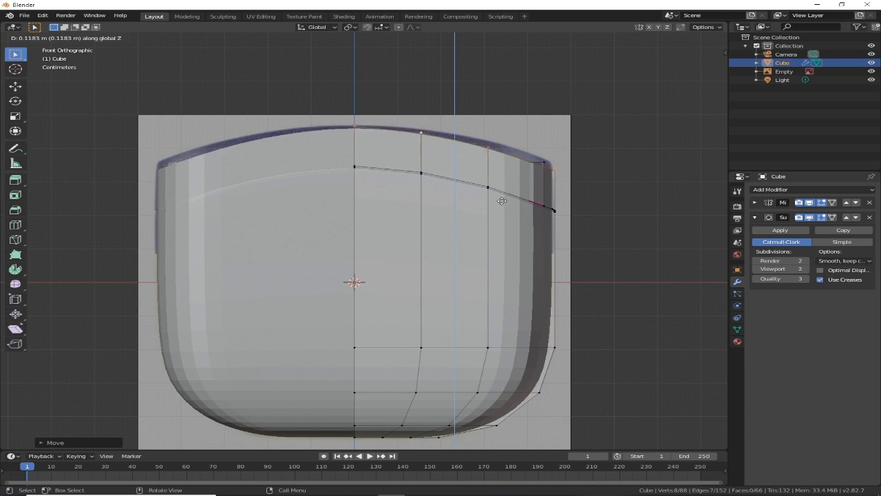
{"action": "left_click", "coordinate": [502, 201]}
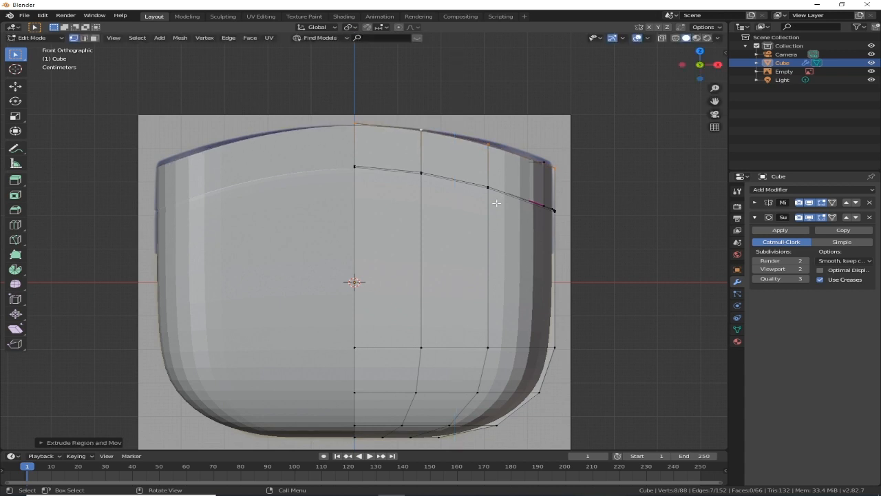
Reduce the selection to the new top rim's vertices away from the centreline, including the outer corners
{"action": "key", "text": "alt+z"}
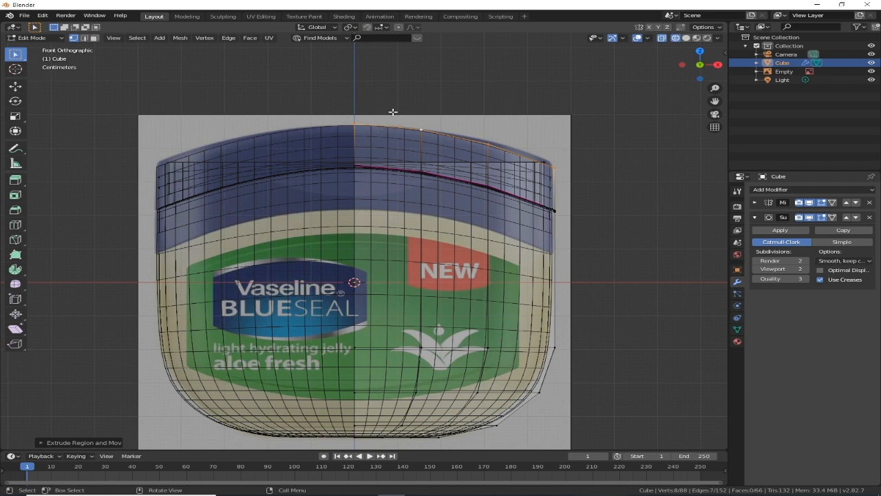
{"action": "left_click_drag", "start_coordinate": [392, 112], "coordinate": [614, 150]}
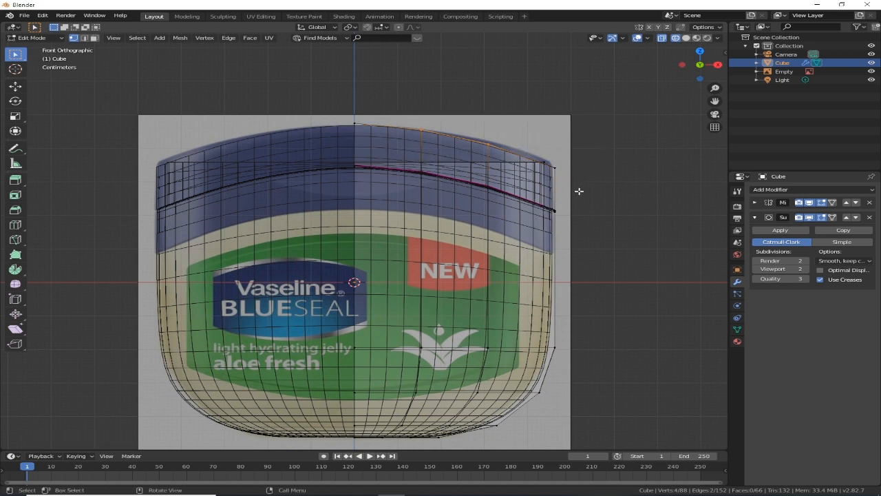
{"action": "left_click_drag", "start_coordinate": [563, 182], "coordinate": [520, 152]}
{"action": "scroll", "coordinate": [557, 210], "scroll_direction": "down", "scroll_amount": 1}
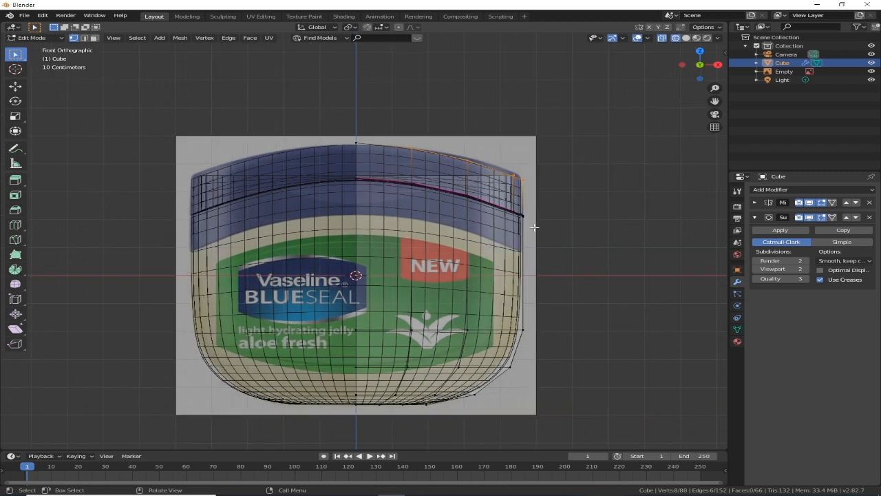
{"action": "scroll", "coordinate": [525, 232], "scroll_direction": "up", "scroll_amount": 2}
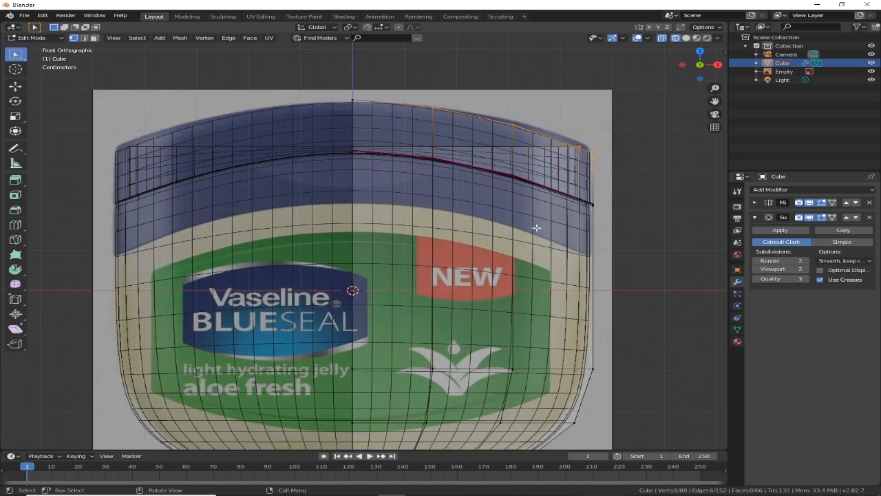
{"action": "middle_click_drag", "start_coordinate": [518, 233], "coordinate": [492, 229]}
{"action": "scroll", "coordinate": [534, 209], "scroll_direction": "down", "scroll_amount": 1}
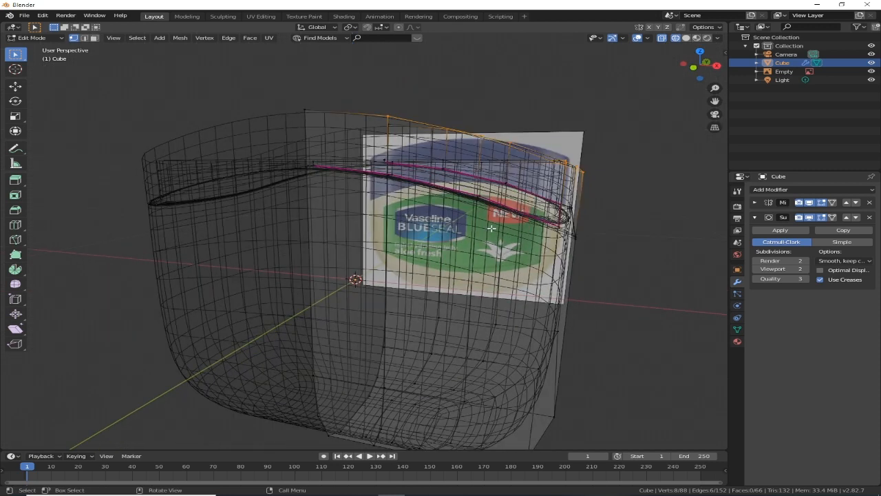
Remove the inner wall's corner vertices from the selection, keeping only the outer top rim vertices
{"action": "key", "text": "shift+z"}
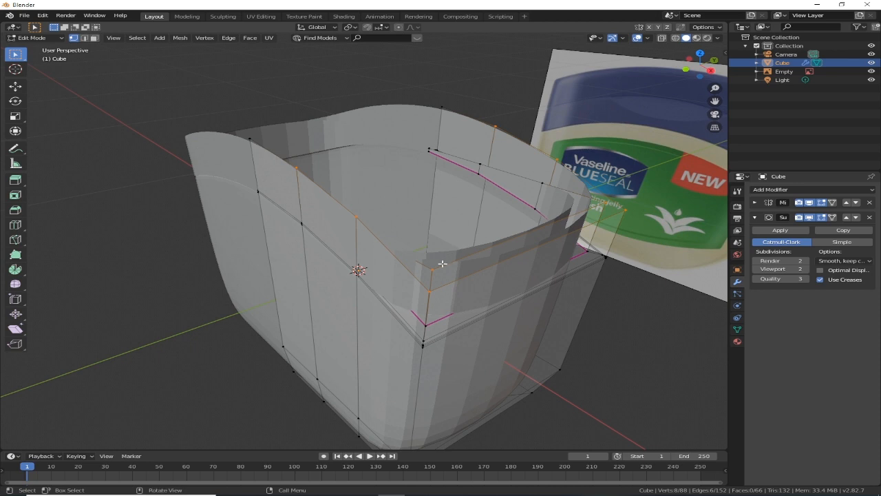
{"action": "middle_click_drag", "start_coordinate": [439, 267], "coordinate": [482, 253]}
{"action": "middle_click_drag", "start_coordinate": [362, 211], "coordinate": [363, 210]}
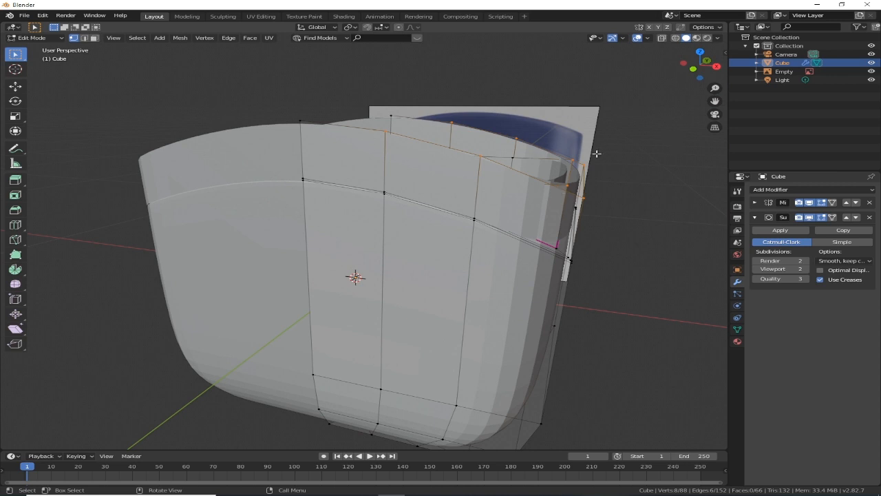
{"action": "middle_click_drag", "start_coordinate": [596, 153], "coordinate": [530, 214]}
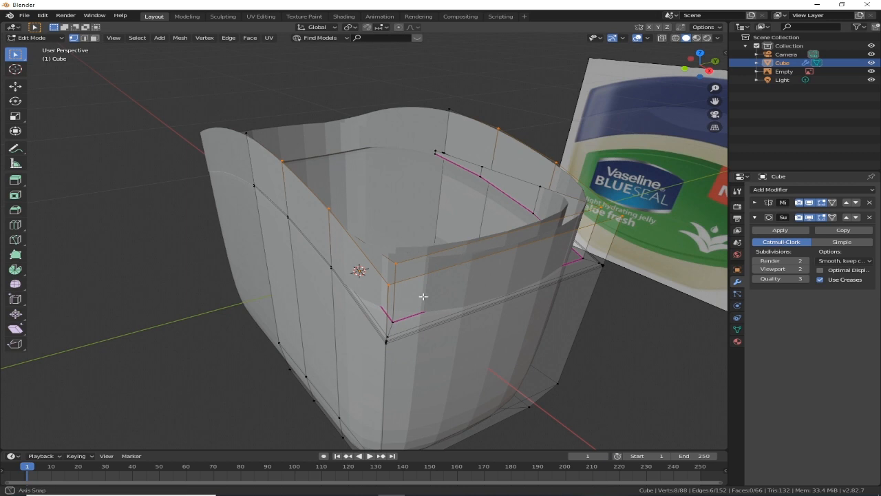
{"action": "scroll", "coordinate": [481, 248], "scroll_direction": "up", "scroll_amount": 2}
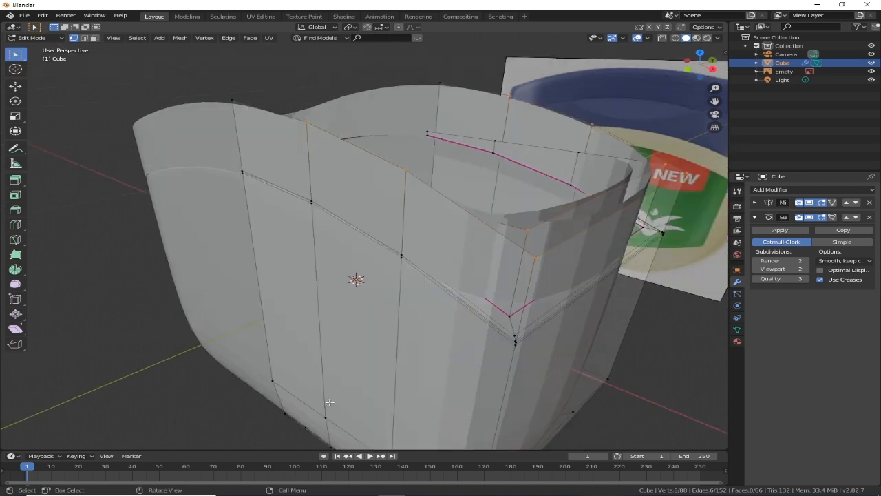
{"action": "key", "text": "shift+l"}
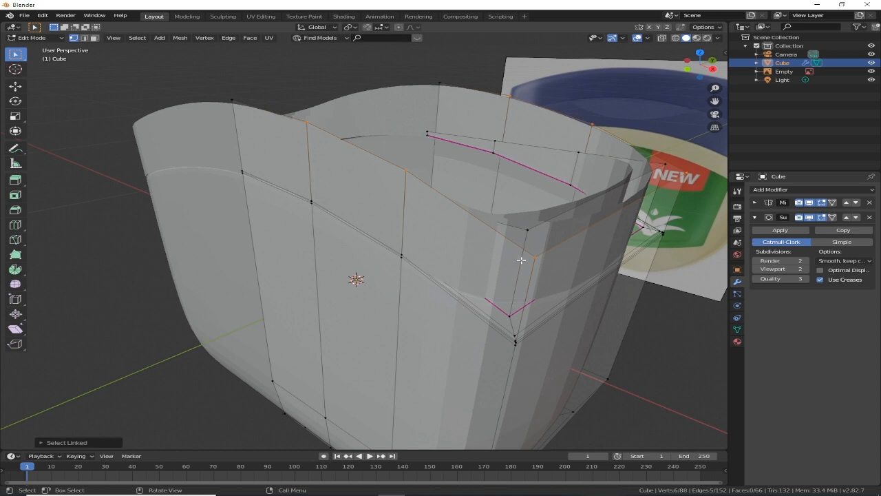
Deselect the rim vertices nearest the centreline and raise the remaining ones about 0.009 m along Z to follow the lid's edge
{"action": "key", "text": "KP_1"}
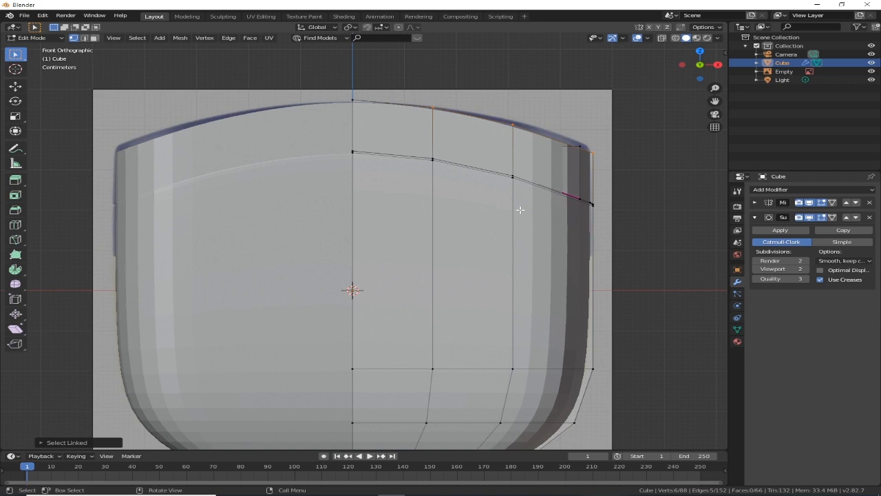
{"action": "key", "text": "alt+z"}
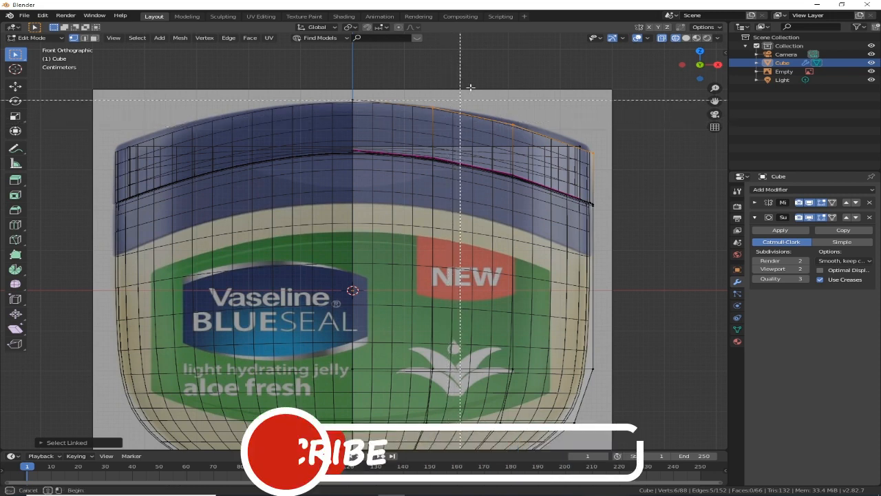
{"action": "key", "text": "b"}
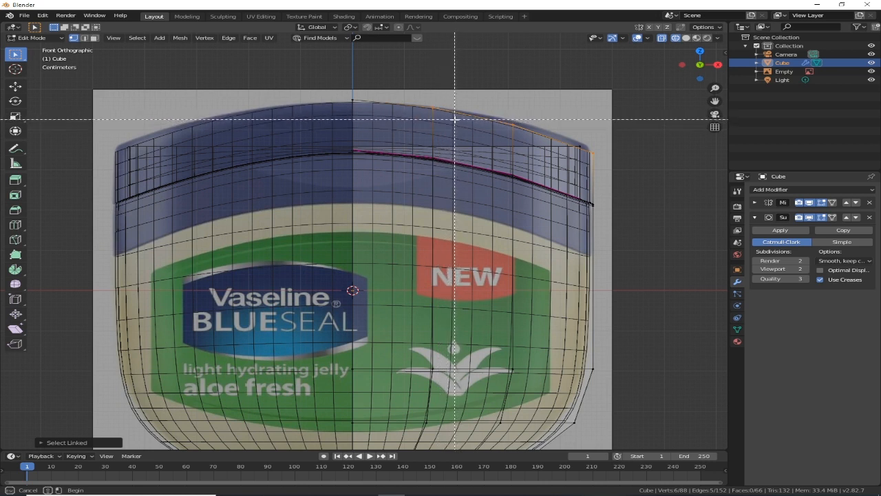
{"action": "left_click_drag", "start_coordinate": [455, 118], "coordinate": [406, 89]}
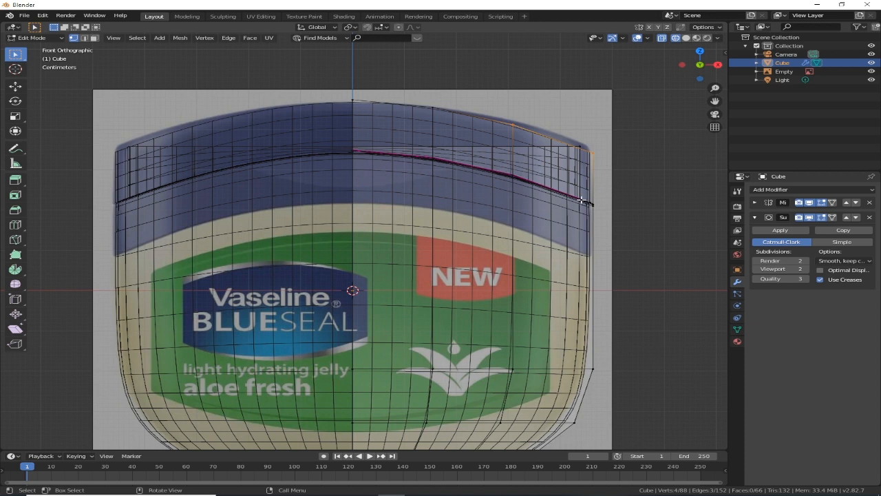
{"action": "key", "text": "g"}
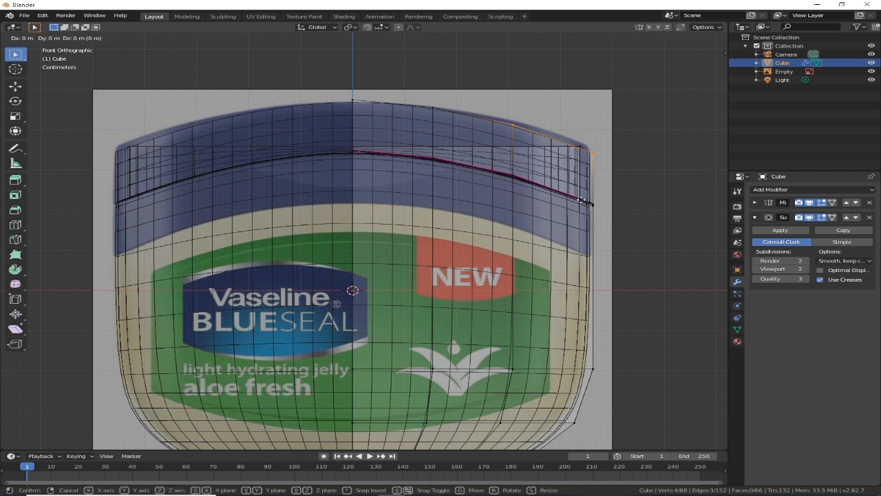
{"action": "key", "text": "z"}
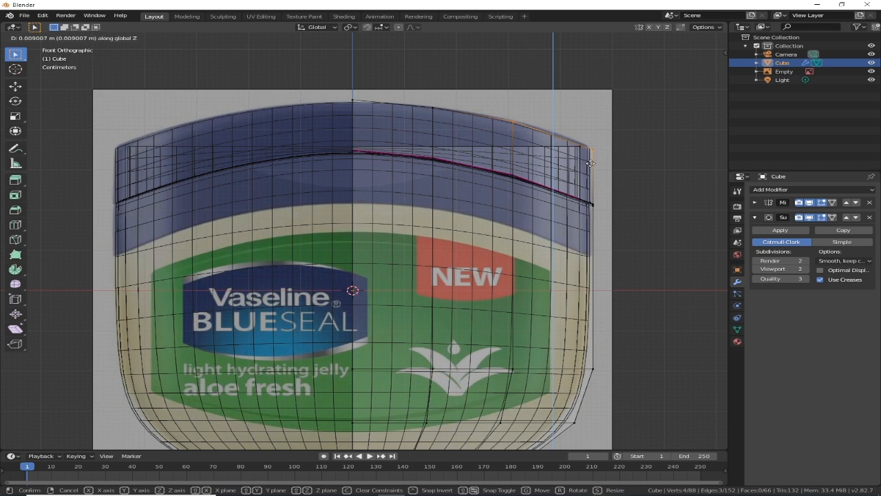
{"action": "left_click", "coordinate": [590, 163]}
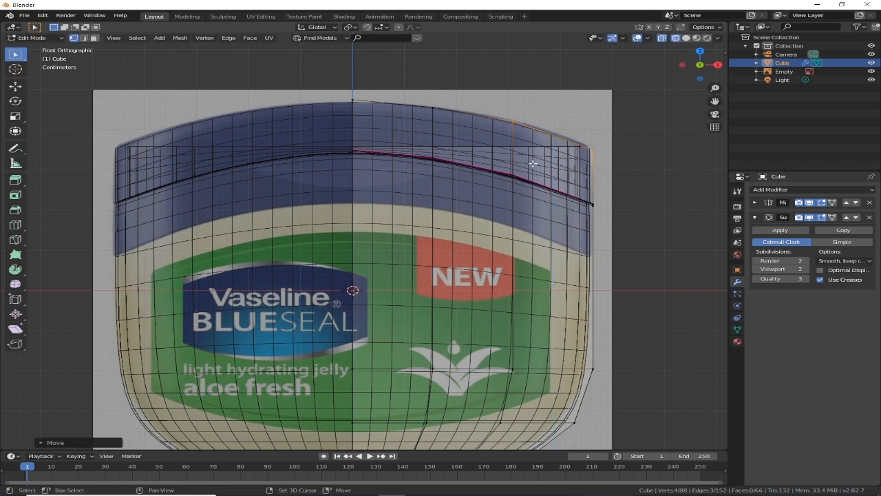
Keep only the outermost rim corner vertices selected and raise them slightly along Z to match the reference lid's corner
{"action": "key", "text": "b"}
{"action": "middle_click_drag", "start_coordinate": [524, 136], "coordinate": [492, 95]}
{"action": "scroll", "coordinate": [571, 211], "scroll_direction": "up", "scroll_amount": 1}
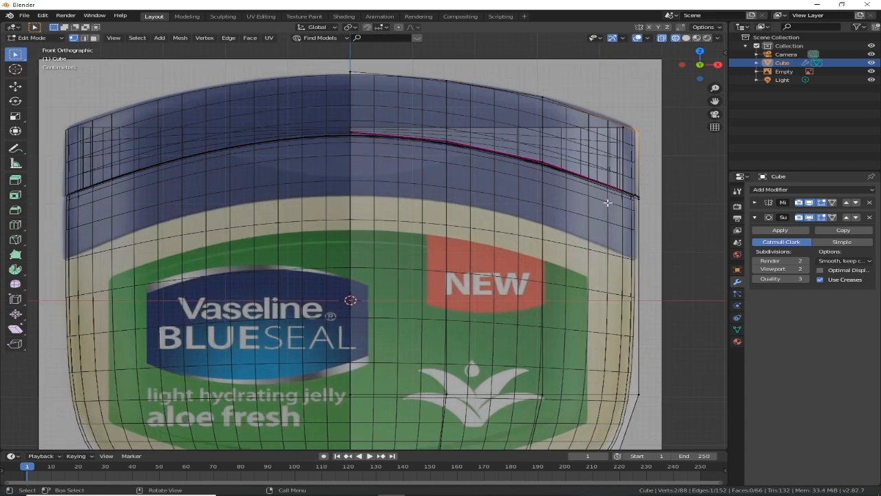
{"action": "key", "text": "g"}
{"action": "key", "text": "z"}
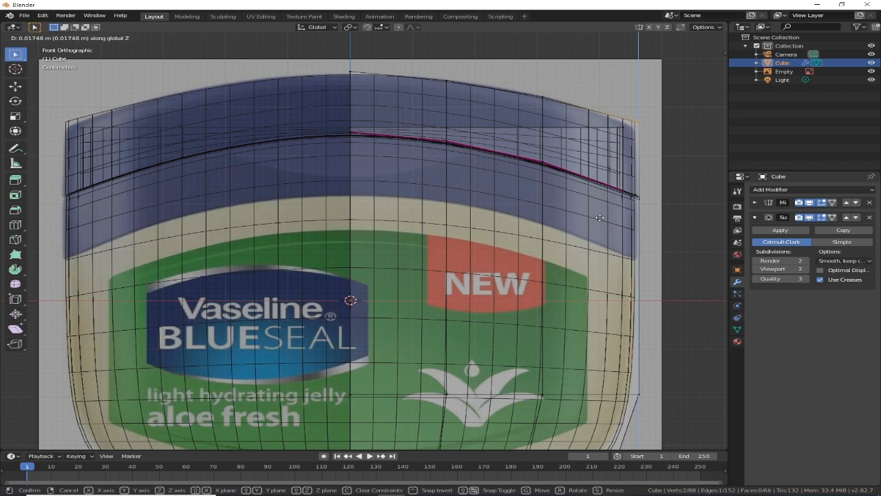
{"action": "left_click", "coordinate": [604, 260]}
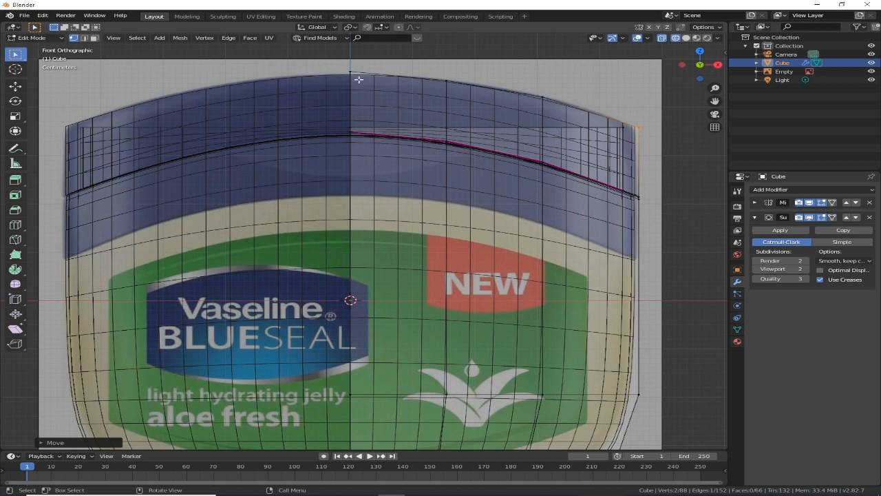
Select the rim's centreline vertices and lower them about 0.009 m along Z to align with the lid's top curve
{"action": "key", "text": "b"}
{"action": "left_click_drag", "start_coordinate": [368, 83], "coordinate": [341, 70]}
{"action": "key", "text": "g"}
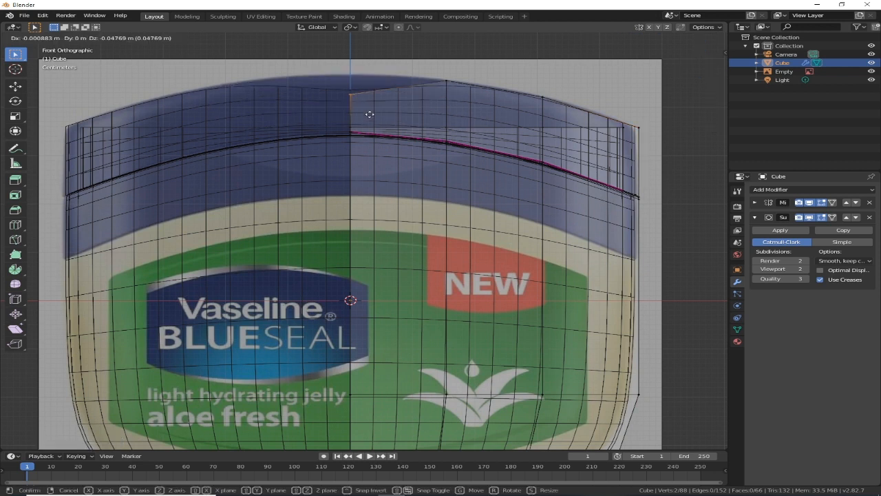
{"action": "key", "text": "z"}
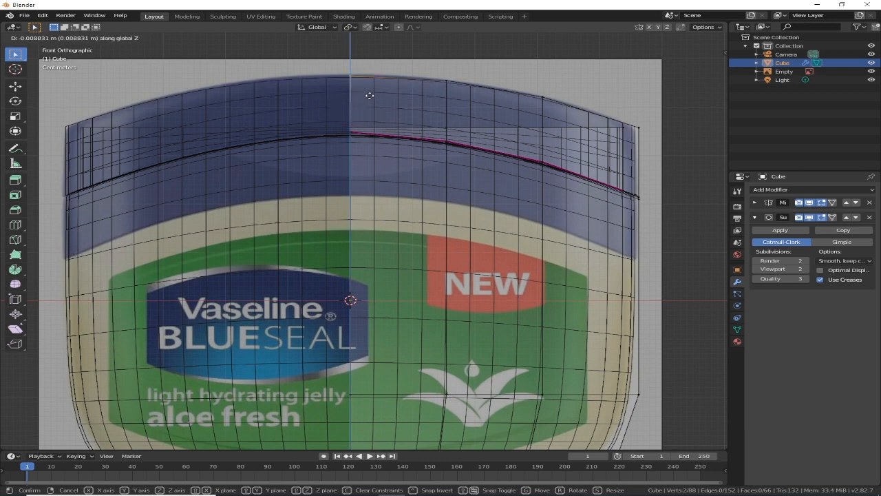
{"action": "left_click", "coordinate": [369, 95]}
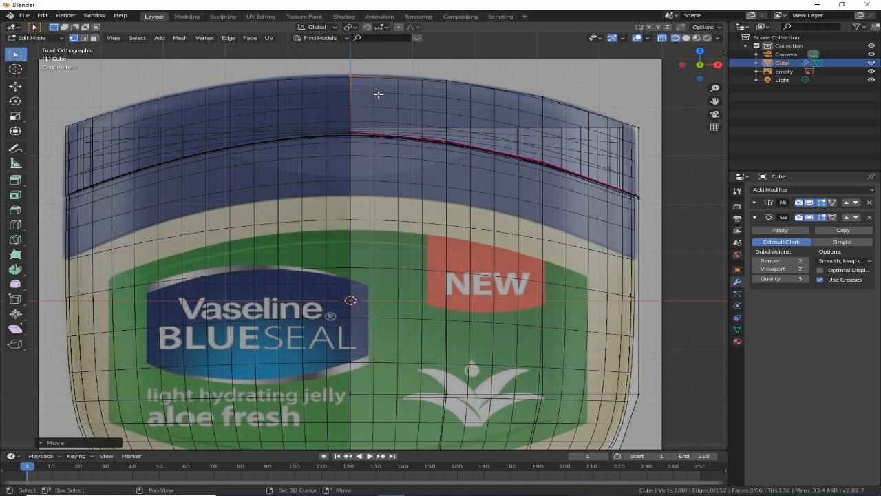
Select the whole outer edge loop along the jar's open top rim, with X-ray turned off
{"action": "key", "text": "alt+z"}
{"action": "scroll", "coordinate": [393, 113], "scroll_direction": "down", "scroll_amount": 4}
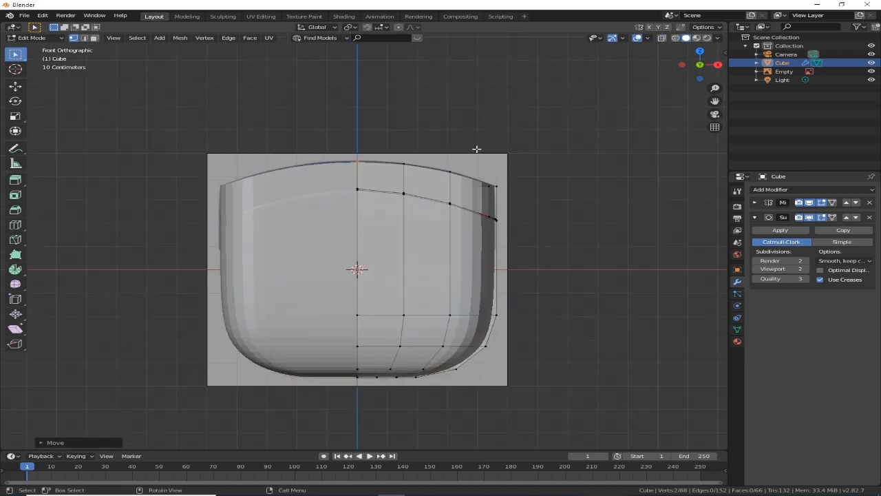
{"action": "key", "text": "KP_5"}
{"action": "middle_click_drag", "start_coordinate": [377, 163], "coordinate": [446, 184]}
{"action": "scroll", "coordinate": [446, 184], "scroll_direction": "up", "scroll_amount": 2}
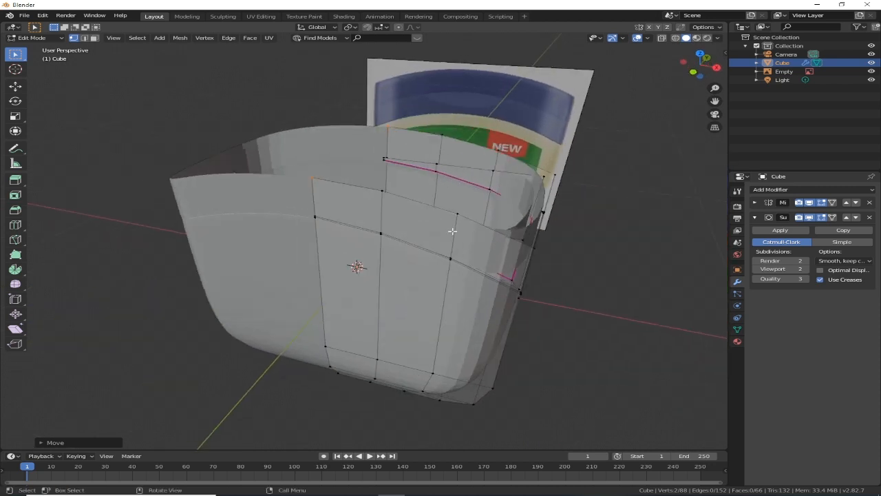
{"action": "middle_click_drag", "start_coordinate": [448, 231], "coordinate": [400, 205]}
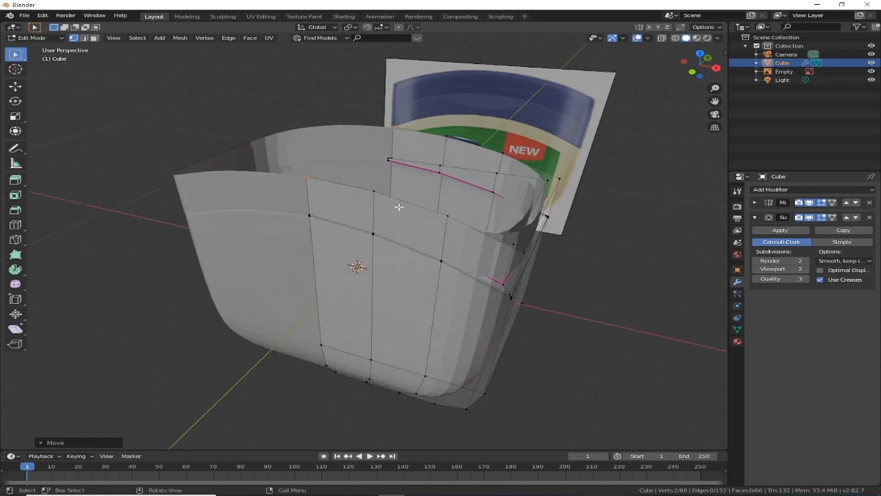
{"action": "left_click", "coordinate": [367, 192], "text": "alt"}
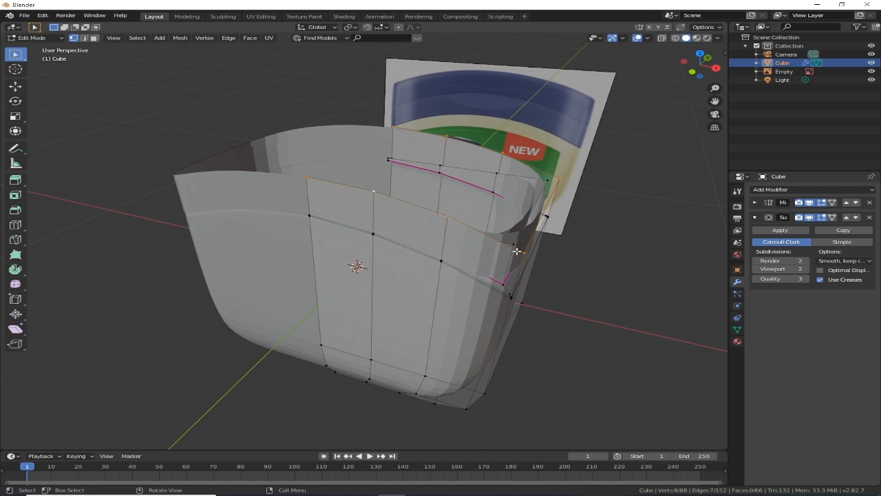
{"action": "middle_click_drag", "start_coordinate": [516, 251], "coordinate": [502, 252]}
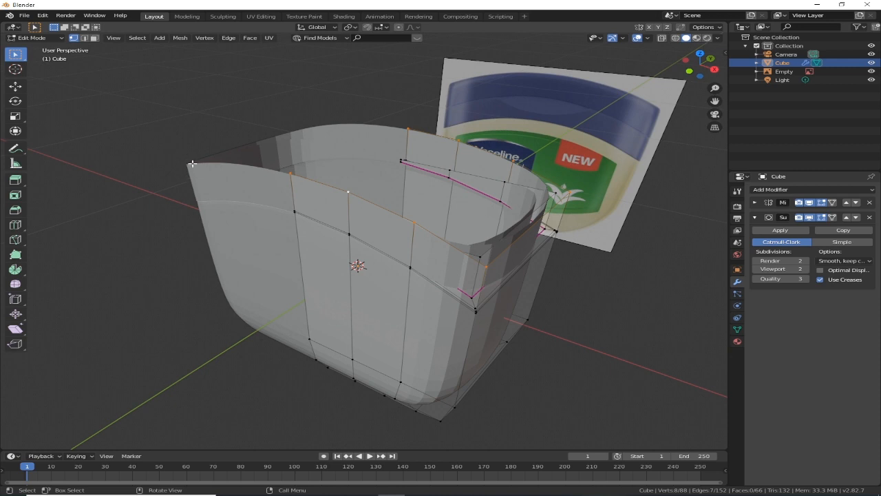
{"action": "right_click", "coordinate": [127, 142]}
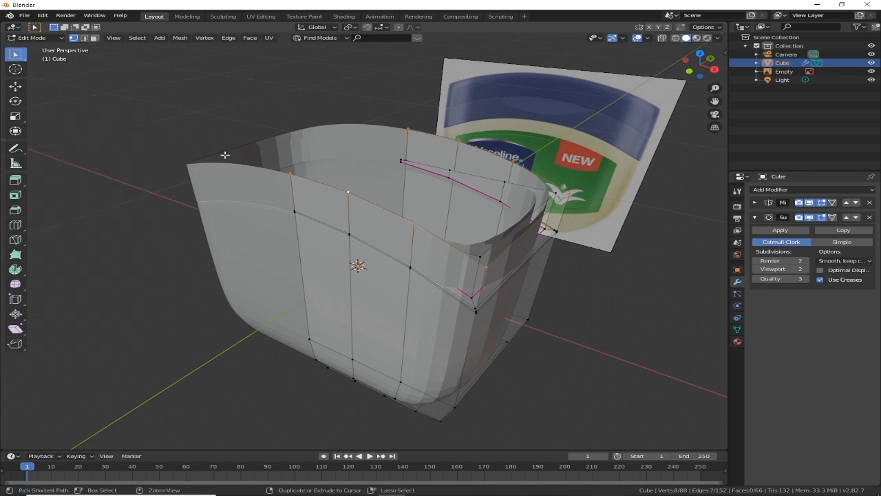
Try to close the jar's open top by applying Grid Fill to the selected rim loop
{"action": "key", "text": "ctrl+f"}
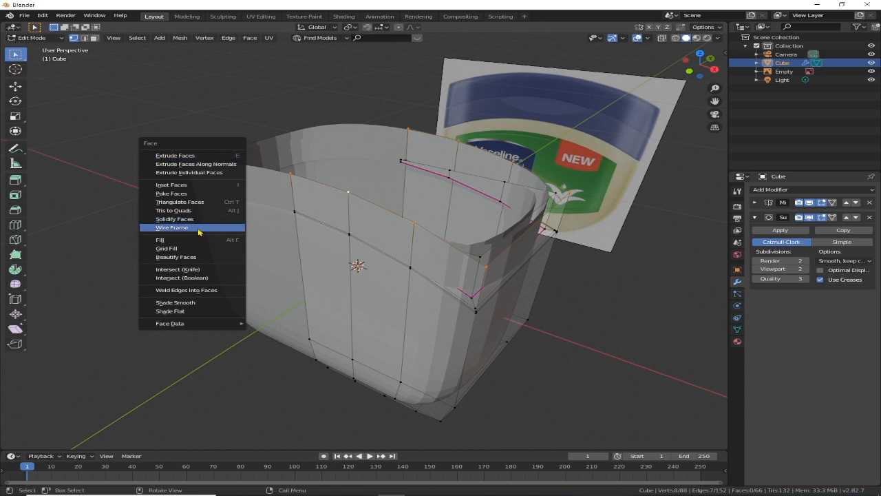
{"action": "left_click", "coordinate": [192, 249]}
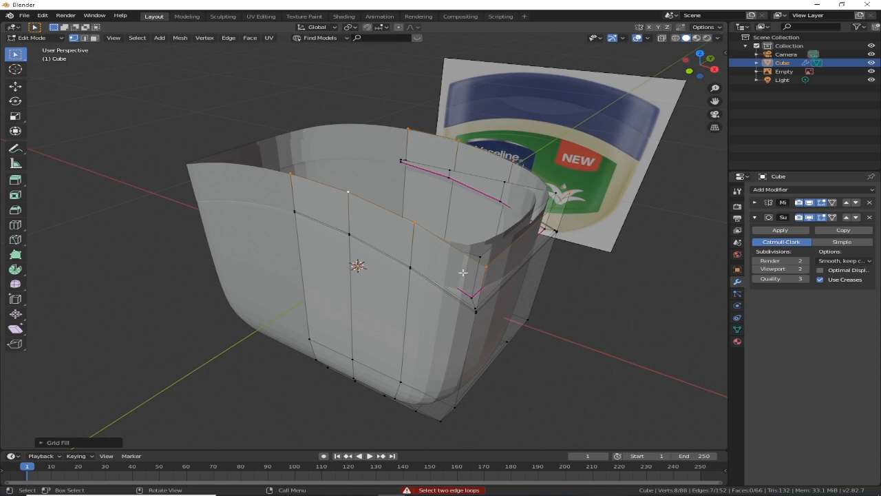
In edge select mode, pick the rim's outer end edge and fill the open top with three successive faces up to the centreline
{"action": "scroll", "coordinate": [517, 266], "scroll_direction": "down", "scroll_amount": 1}
{"action": "middle_click_drag", "start_coordinate": [515, 265], "coordinate": [503, 267]}
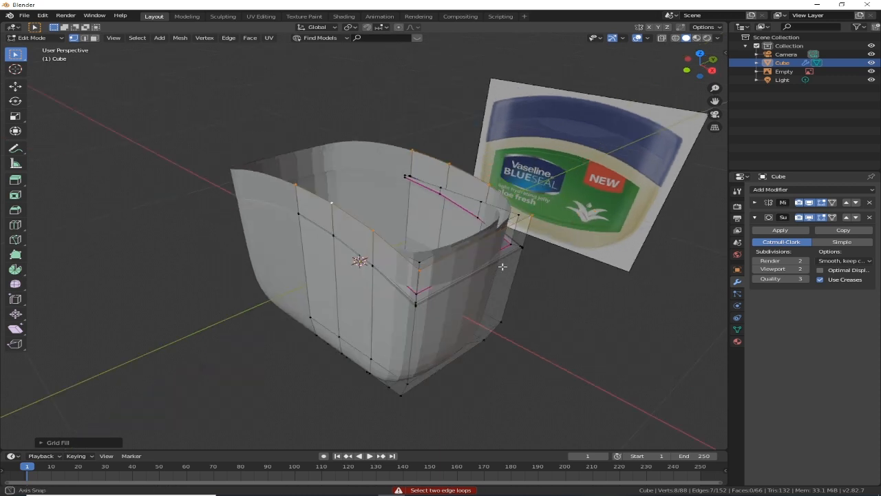
{"action": "scroll", "coordinate": [503, 267], "scroll_direction": "up", "scroll_amount": 1}
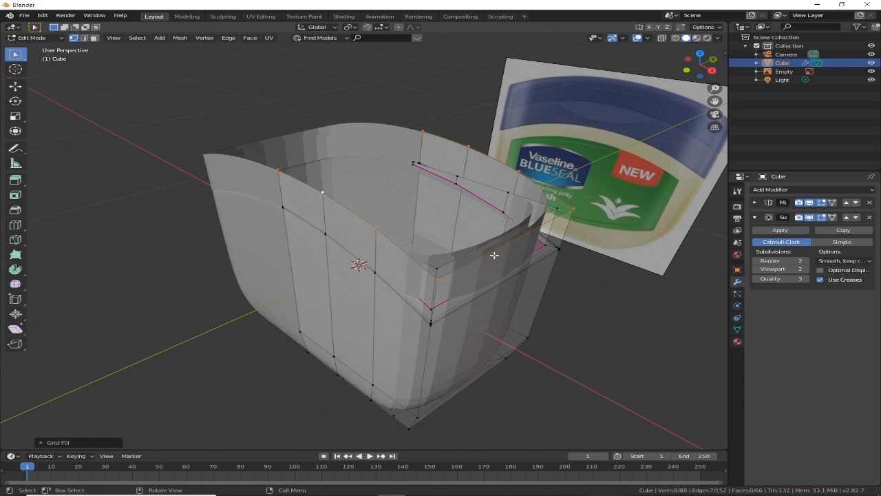
{"action": "key", "text": "2"}
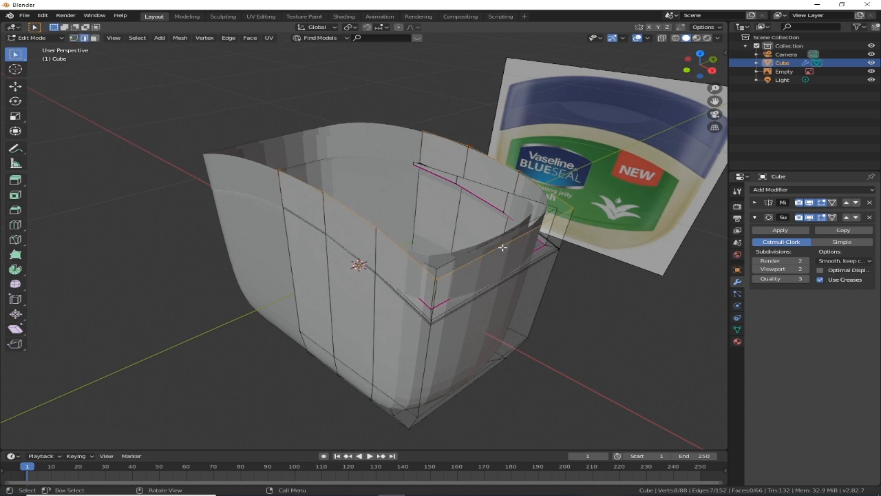
{"action": "left_click", "coordinate": [509, 242]}
{"action": "key", "text": "f"}
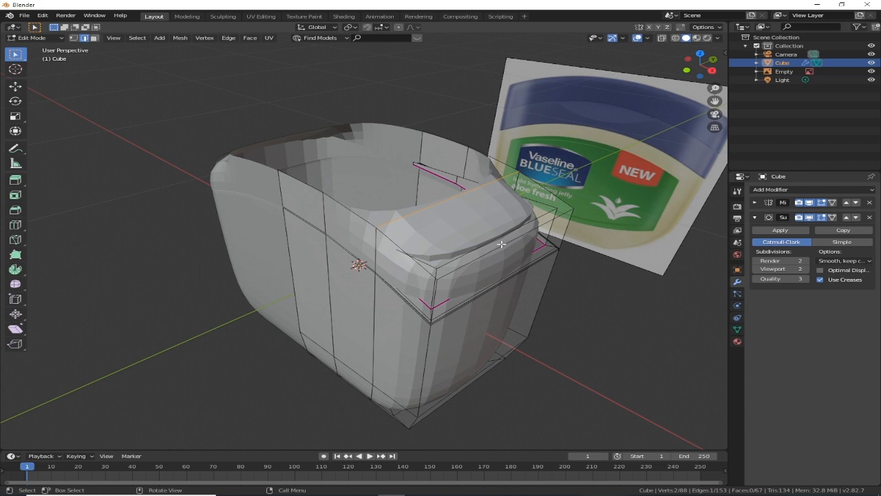
{"action": "key", "text": "f"}
{"action": "key", "text": "f"}
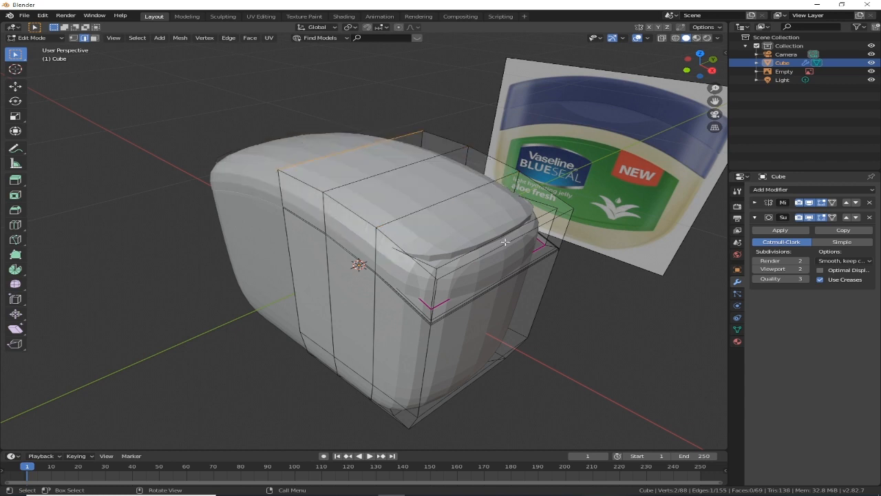
Examine the closed jar in Object Mode from several angles, checking the top surface and its outer corners
{"action": "middle_click_drag", "start_coordinate": [422, 235], "coordinate": [451, 226]}
{"action": "key", "text": "Tab"}
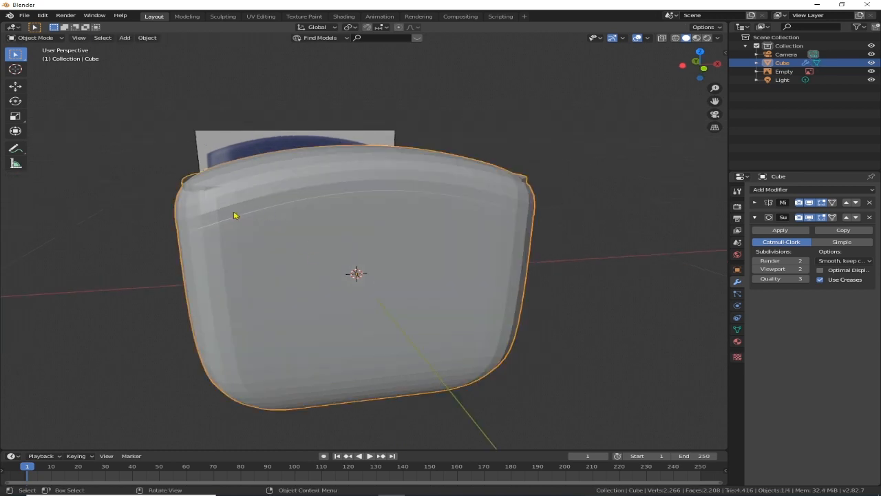
{"action": "middle_click_drag", "start_coordinate": [278, 218], "coordinate": [276, 219]}
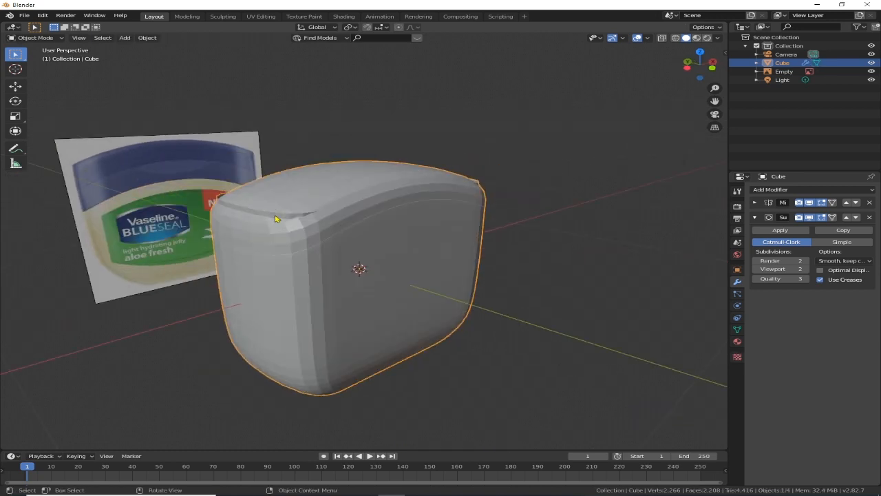
{"action": "scroll", "coordinate": [275, 219], "scroll_direction": "up", "scroll_amount": 1}
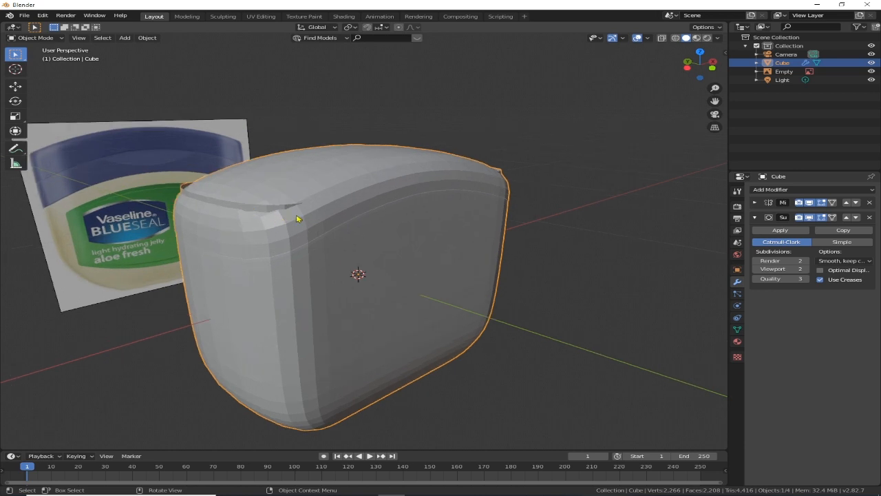
{"action": "scroll", "coordinate": [398, 230], "scroll_direction": "down", "scroll_amount": 1}
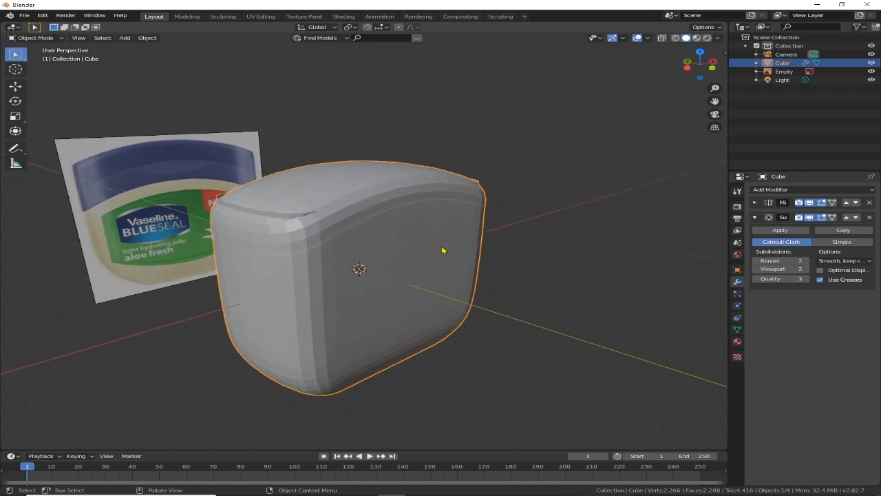
{"action": "middle_click_drag", "start_coordinate": [400, 241], "coordinate": [384, 242]}
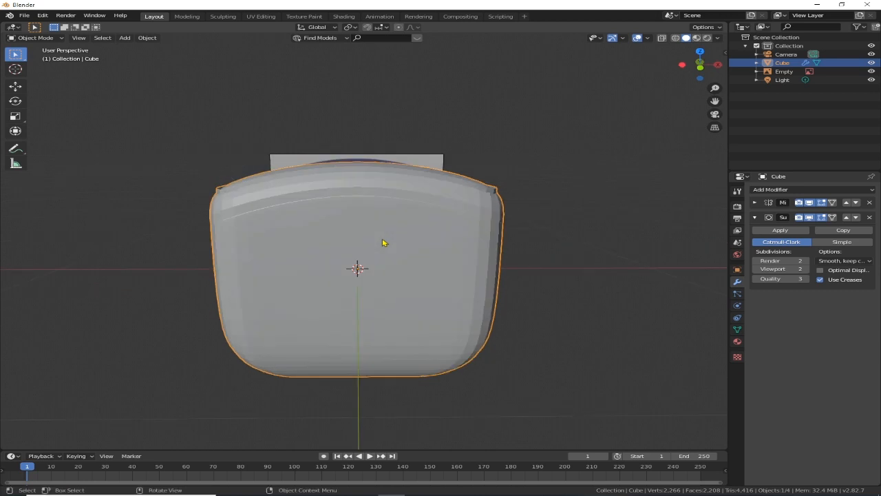
Select the three top faces of the jar in Edit Mode and inset them with a thickness of about 0.0115 m
{"action": "key", "text": "Tab"}
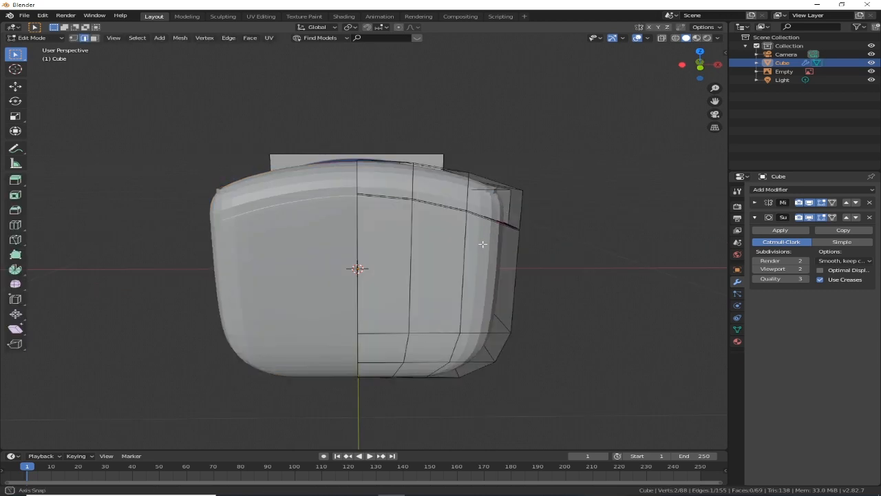
{"action": "middle_click_drag", "start_coordinate": [483, 244], "coordinate": [453, 264]}
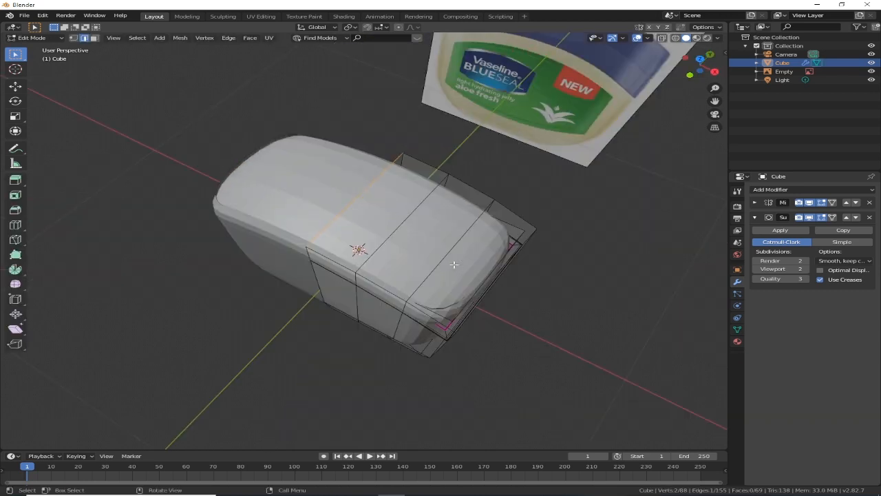
{"action": "key", "text": "3"}
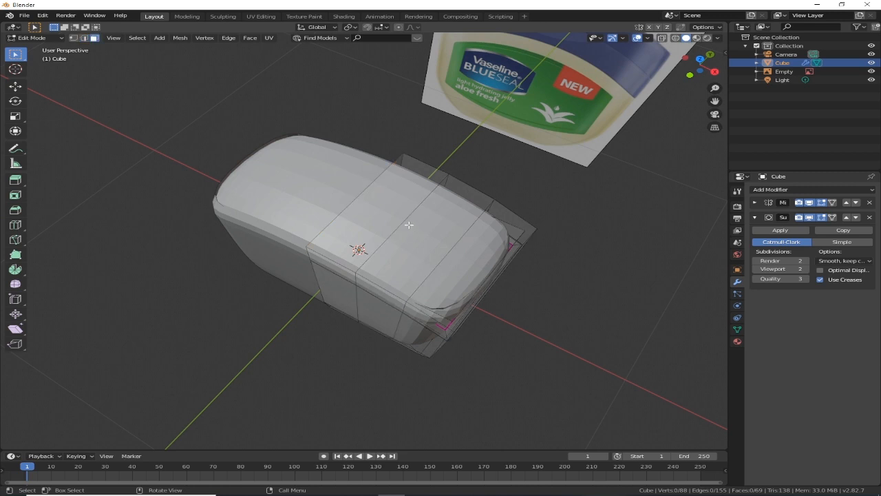
{"action": "left_click", "coordinate": [375, 201]}
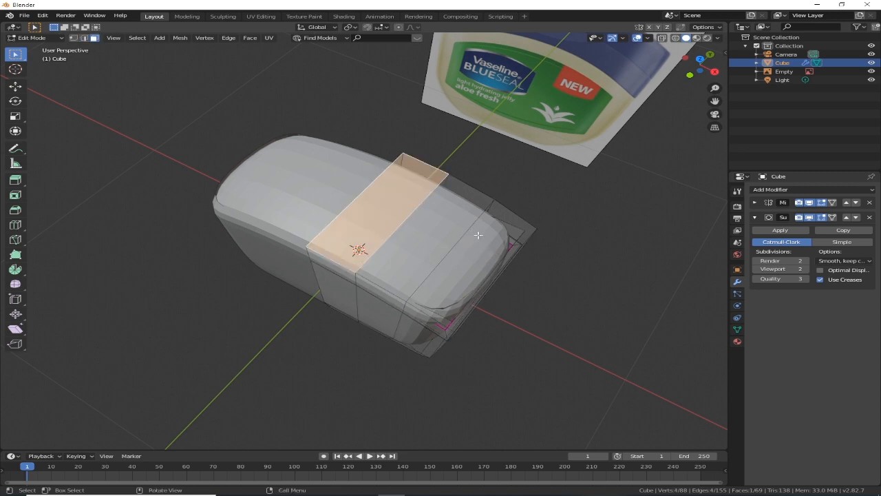
{"action": "left_click", "coordinate": [495, 256], "text": "ctrl"}
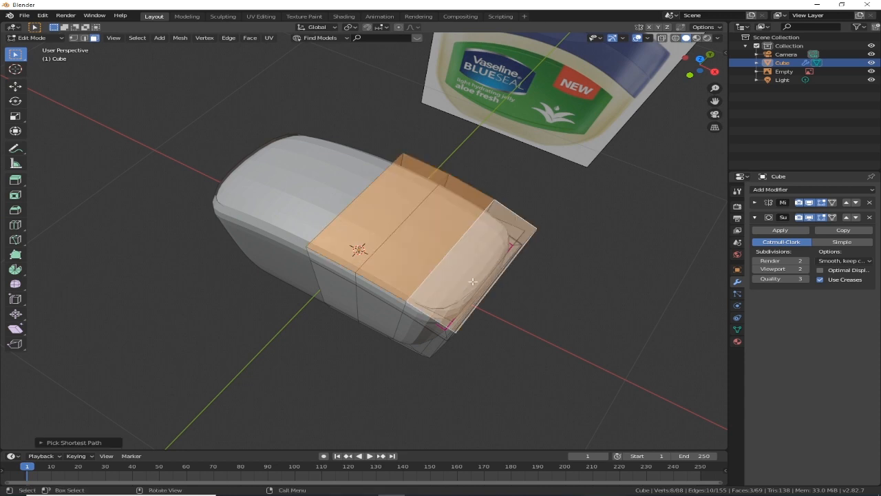
{"action": "middle_click_drag", "start_coordinate": [481, 246], "coordinate": [512, 266]}
{"action": "key", "text": "i"}
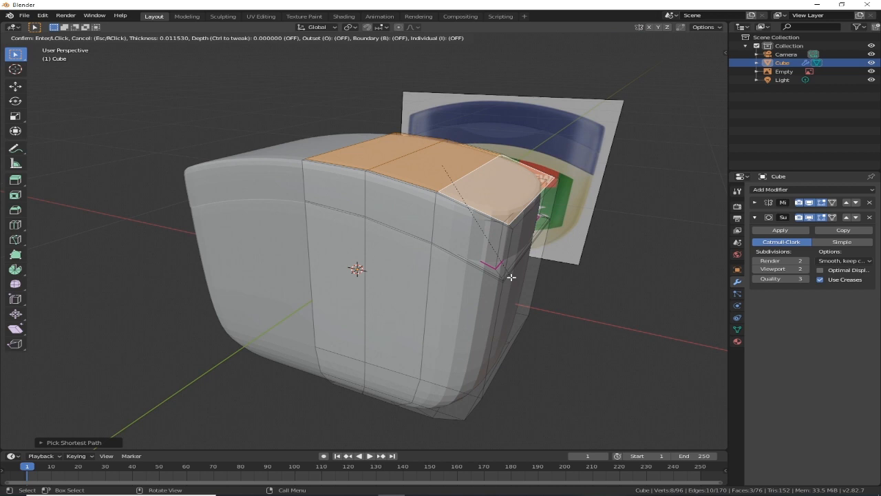
{"action": "left_click", "coordinate": [511, 277]}
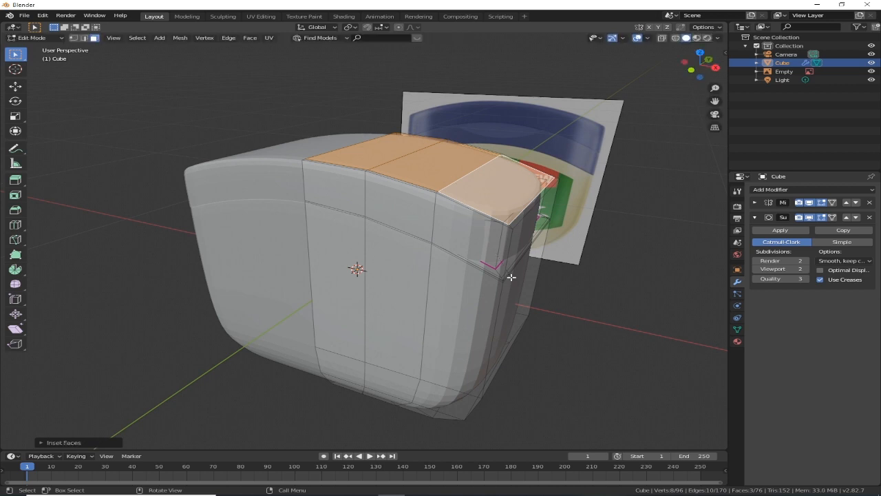
Inset the selected top faces a second time with a thickness of about 0.040 m
{"action": "middle_click_drag", "start_coordinate": [502, 277], "coordinate": [519, 292]}
{"action": "key", "text": "i"}
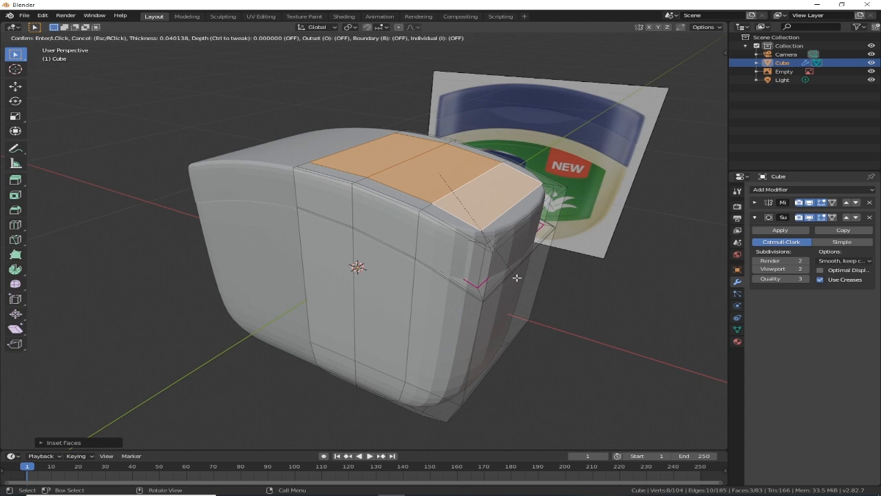
{"action": "left_click", "coordinate": [517, 278]}
Extrude the inset top faces about 0.014 m downward along local Z and scale them to about 0.91
{"action": "middle_click_drag", "start_coordinate": [530, 280], "coordinate": [533, 280]}
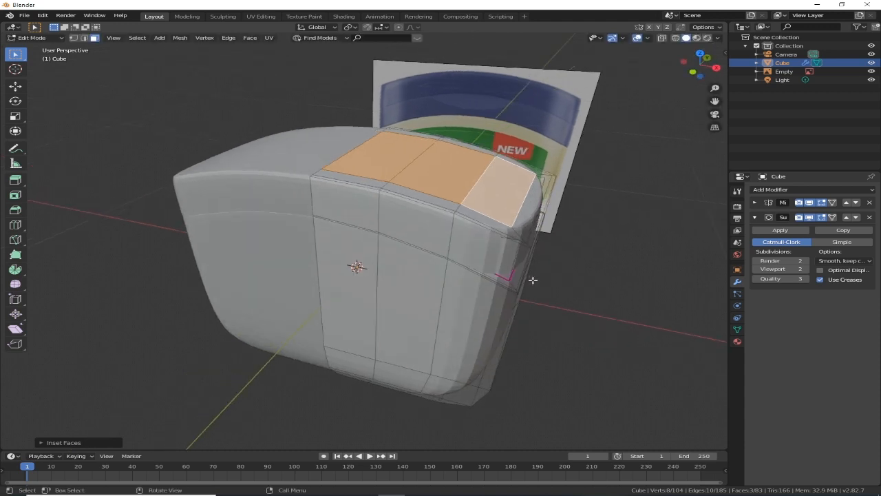
{"action": "key", "text": "e"}
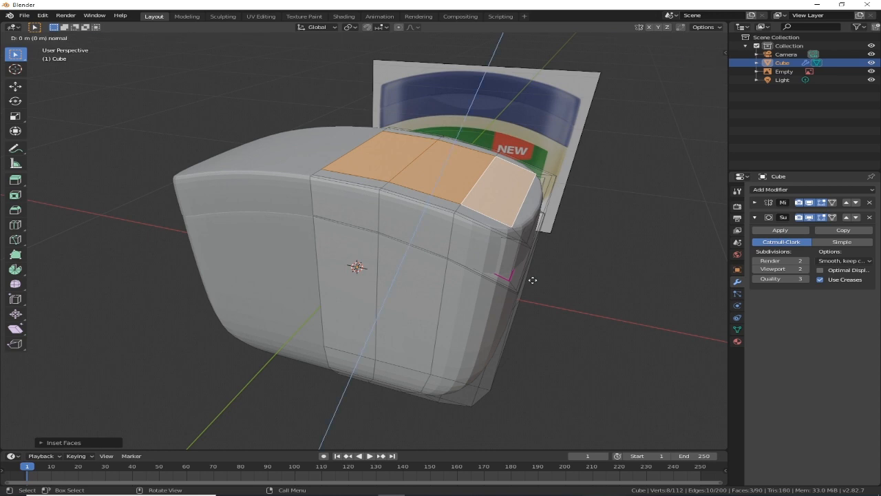
{"action": "key", "text": "z"}
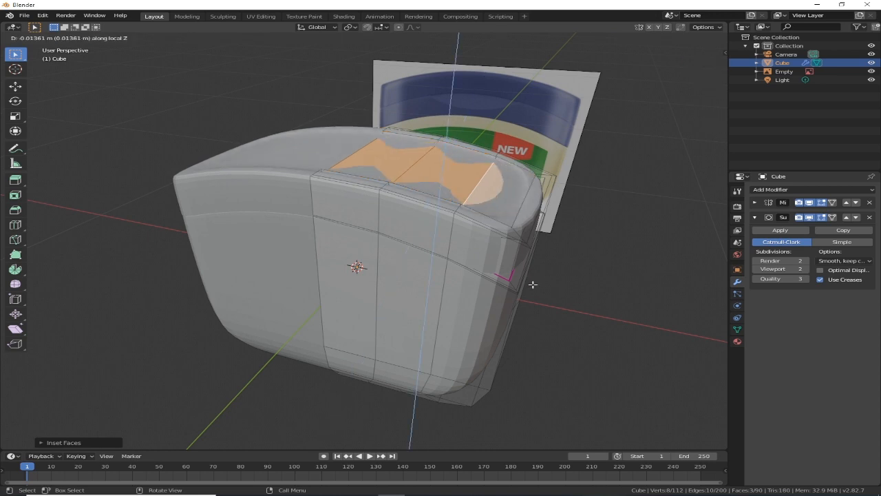
{"action": "left_click", "coordinate": [533, 284]}
{"action": "key", "text": "s"}
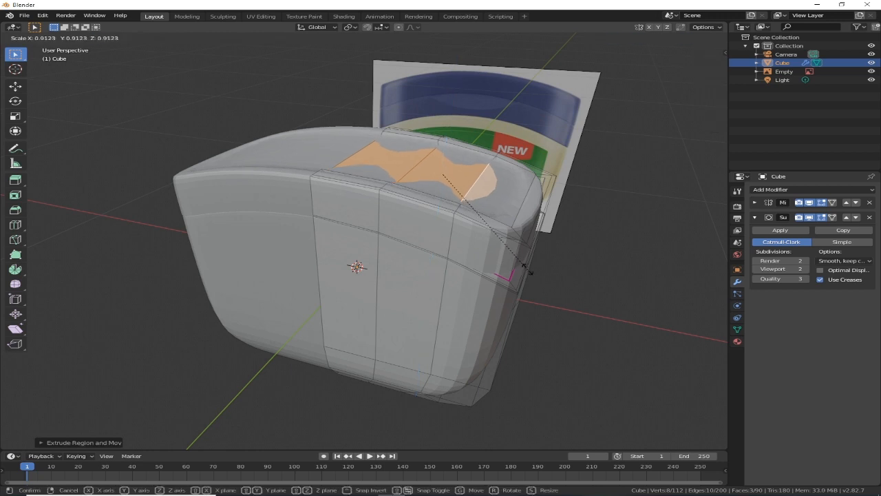
{"action": "left_click", "coordinate": [529, 268]}
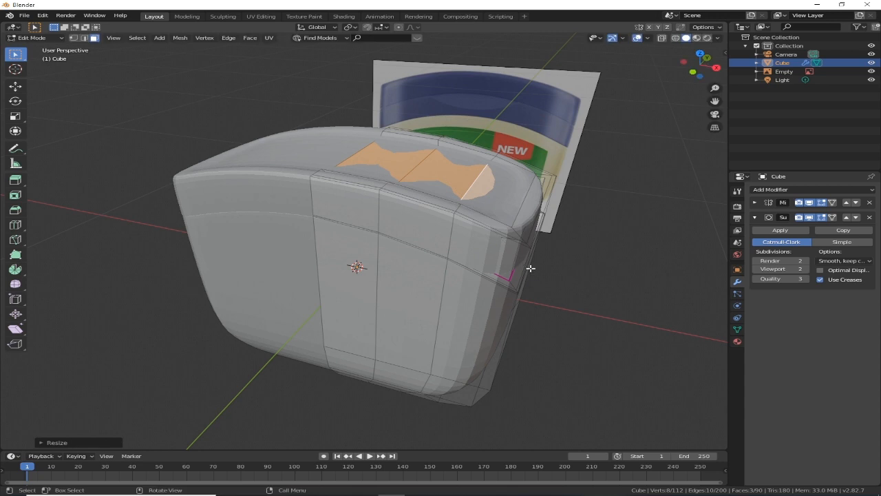
Return to Object Mode and apply Shade Smooth to the jar
{"action": "key", "text": "Tab"}
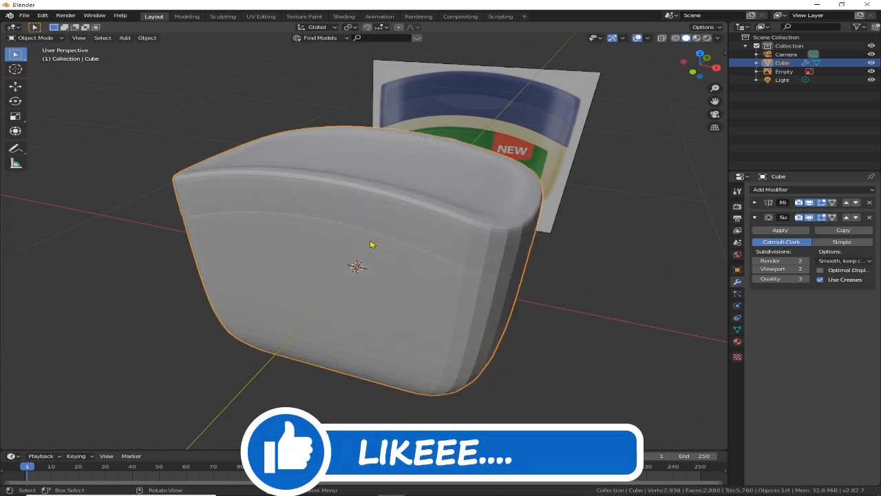
{"action": "scroll", "coordinate": [385, 246], "scroll_direction": "down", "scroll_amount": 3}
{"action": "middle_click_drag", "start_coordinate": [446, 239], "coordinate": [167, 218]}
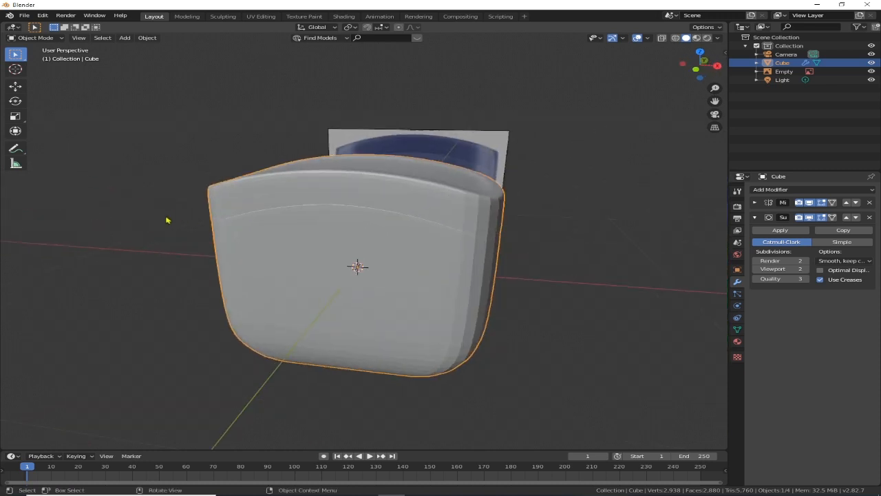
{"action": "scroll", "coordinate": [196, 207], "scroll_direction": "down", "scroll_amount": 2}
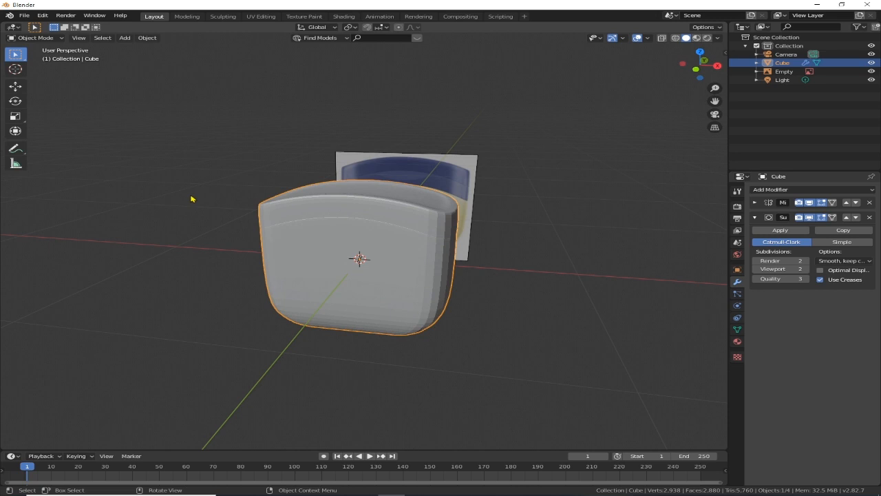
{"action": "right_click", "coordinate": [151, 180]}
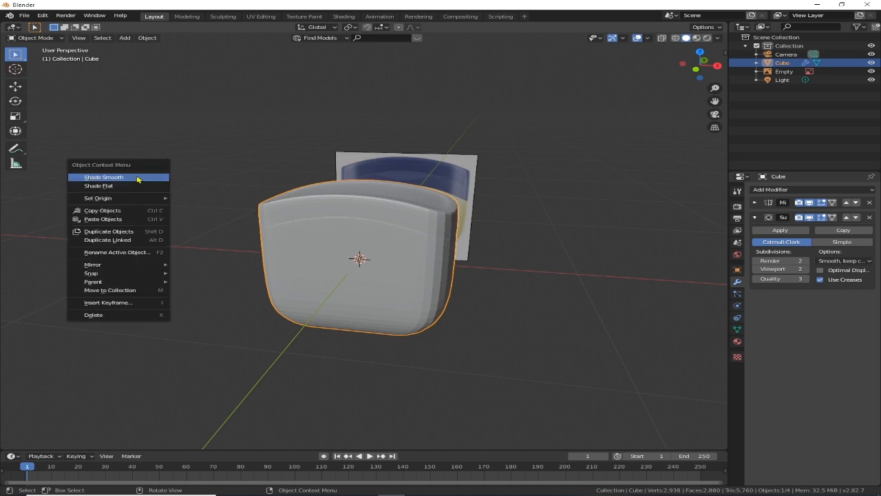
{"action": "left_click", "coordinate": [131, 179]}
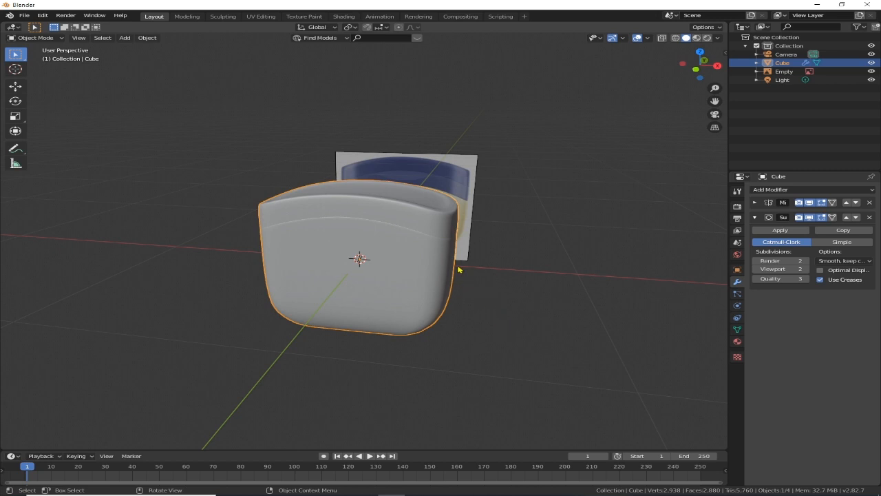
Show the jar in wireframe from the front, enter Edit Mode and turn off the Subdivision modifier's viewport display
{"action": "scroll", "coordinate": [459, 270], "scroll_direction": "up", "scroll_amount": 1}
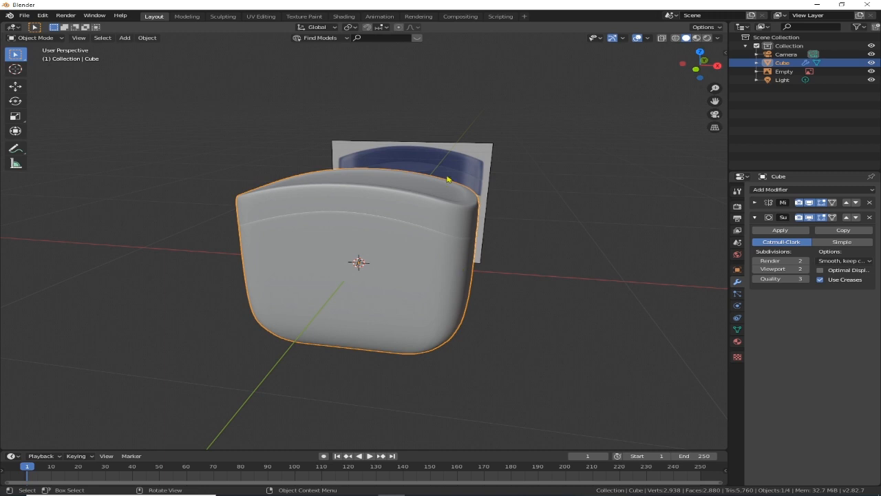
{"action": "key", "text": "KP_1"}
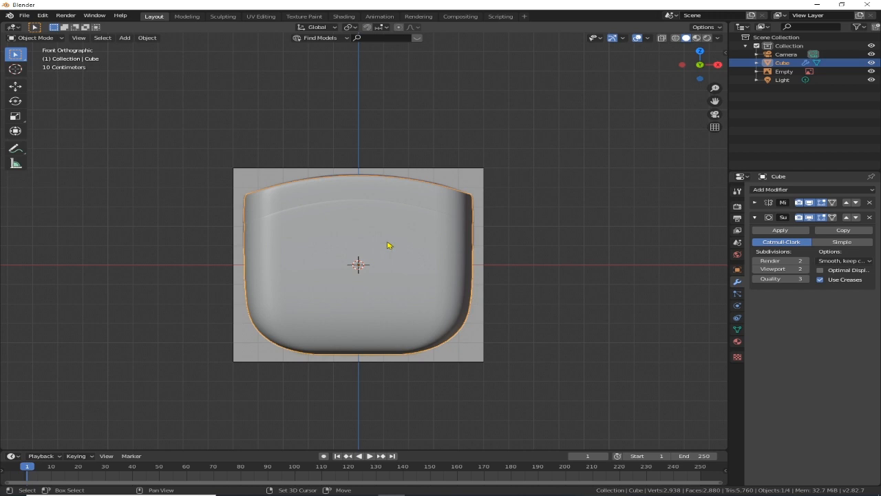
{"action": "key", "text": "shift+z"}
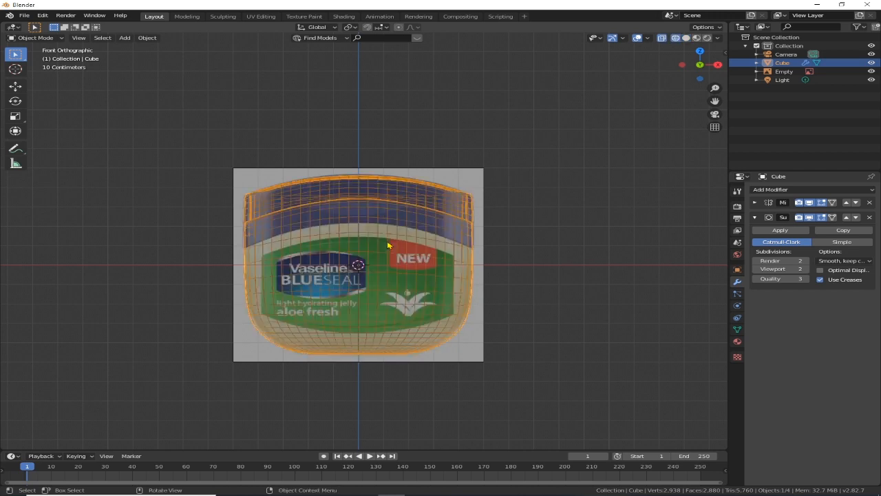
{"action": "key", "text": "Tab"}
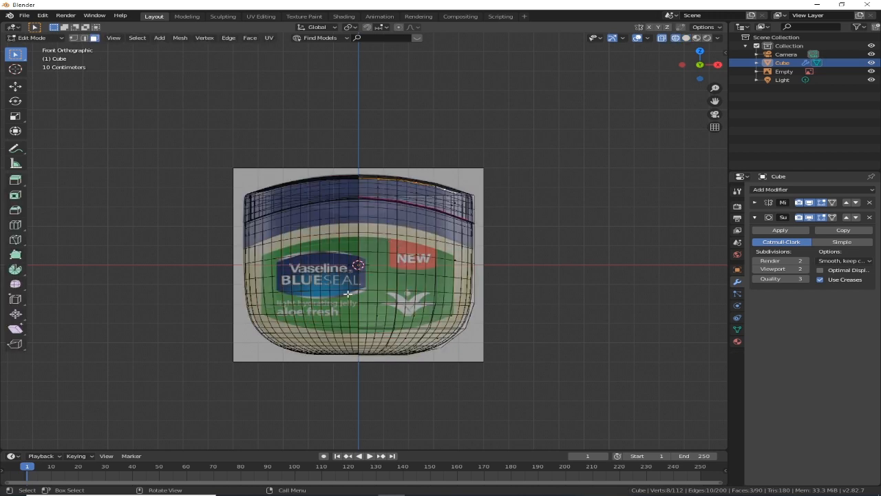
{"action": "scroll", "coordinate": [347, 293], "scroll_direction": "up", "scroll_amount": 1}
{"action": "scroll", "coordinate": [347, 294], "scroll_direction": "up", "scroll_amount": 1}
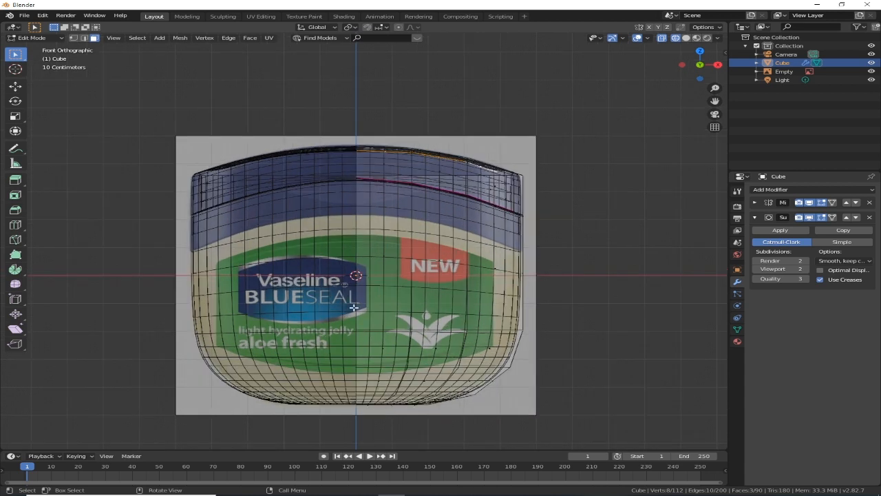
{"action": "left_click", "coordinate": [809, 218]}
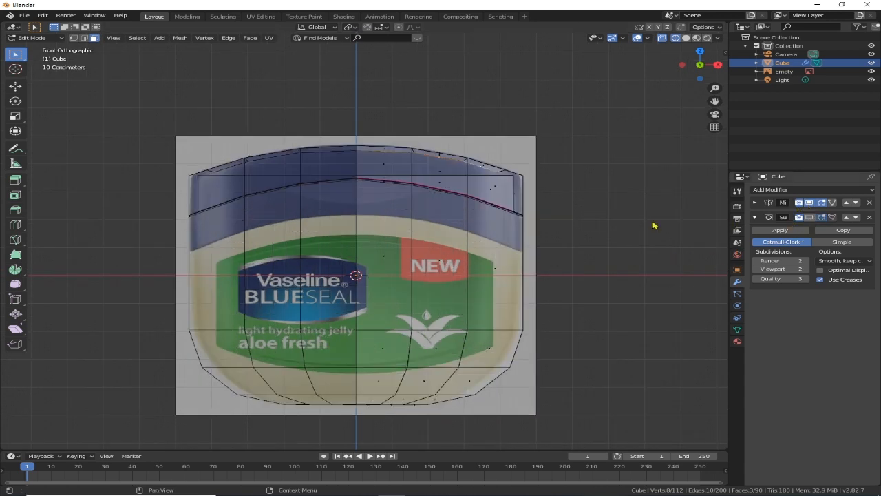
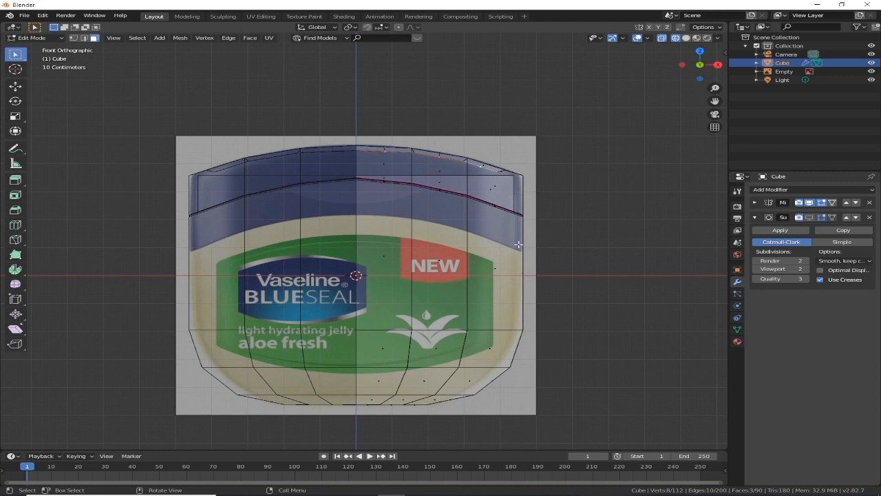
Select the three front body faces just below the lid seam and duplicate them in place
{"action": "left_click", "coordinate": [394, 256]}
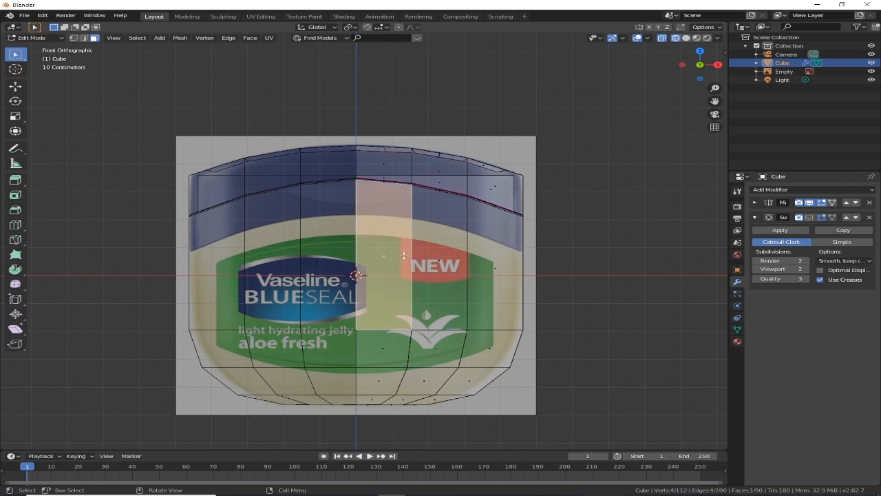
{"action": "key", "text": "alt+z"}
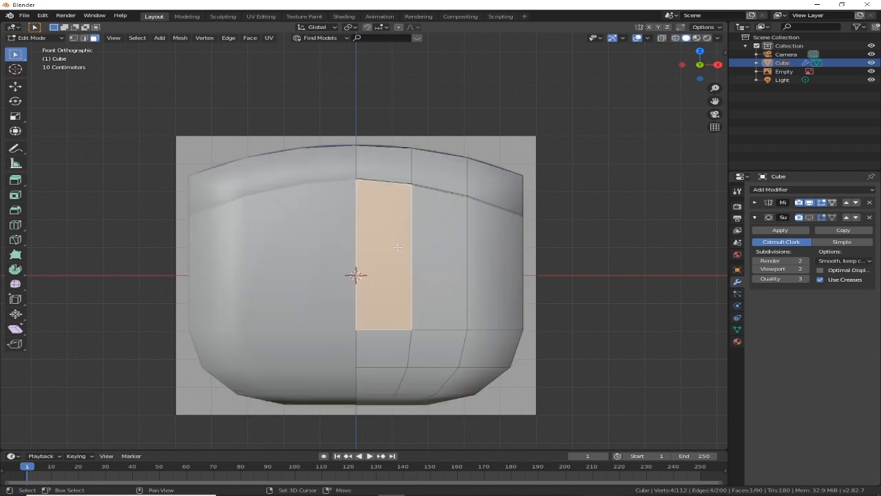
{"action": "left_click", "coordinate": [497, 266], "text": "ctrl"}
{"action": "key", "text": "alt+z"}
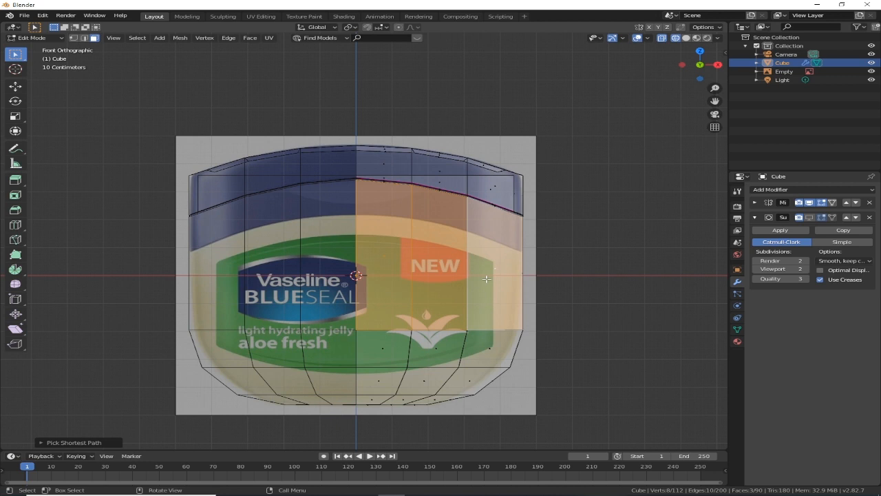
{"action": "key", "text": "e"}
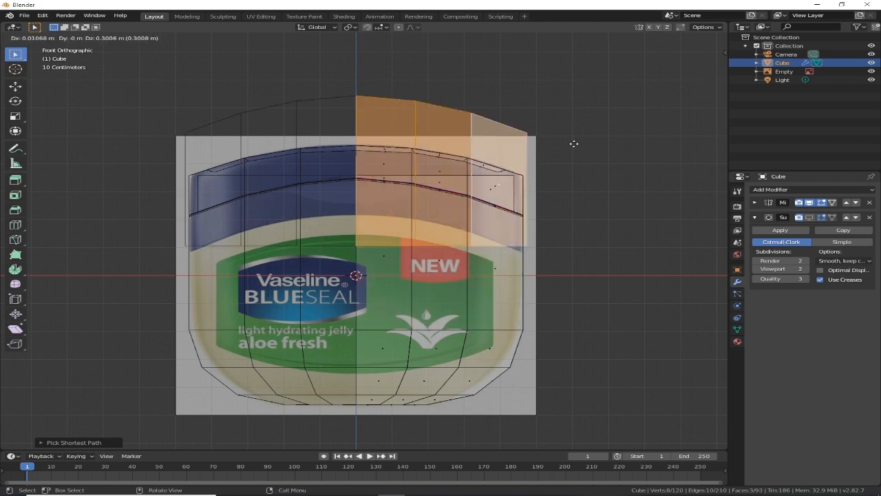
{"action": "right_click", "coordinate": [572, 209]}
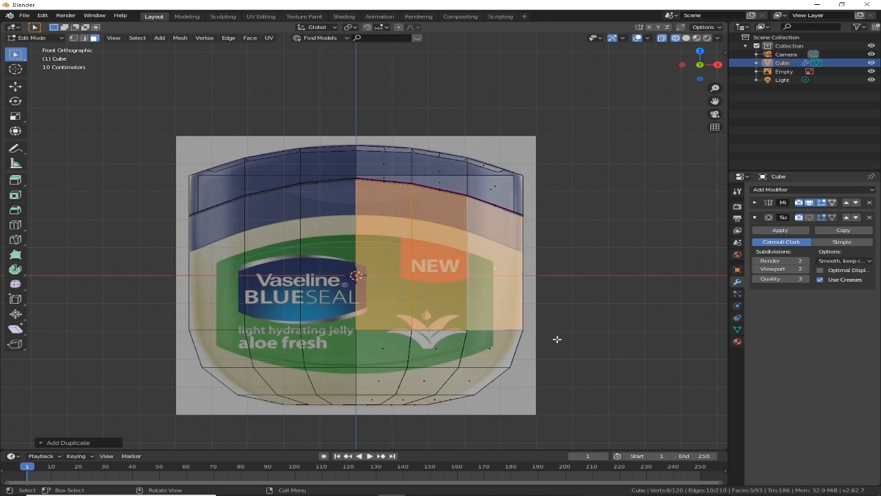
Scale the duplicated faces to about 0.64 and move them about 0.090 m down along global Z onto the green label
{"action": "key", "text": "s"}
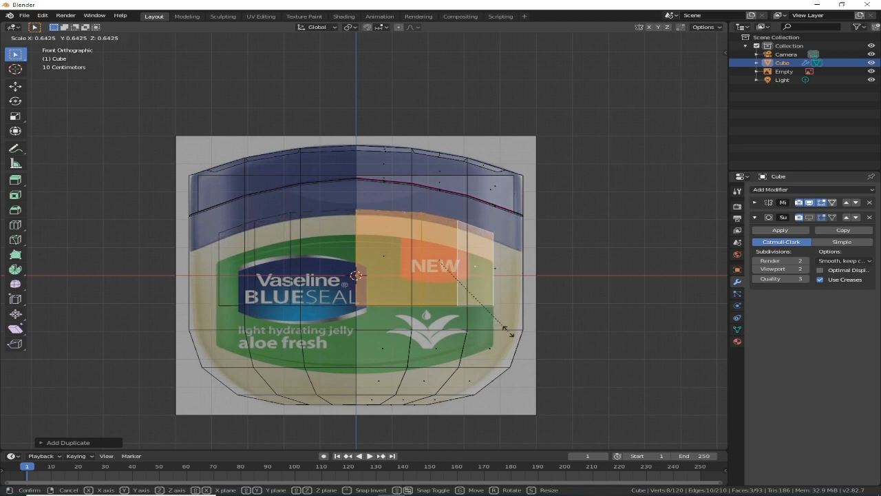
{"action": "left_click", "coordinate": [508, 332]}
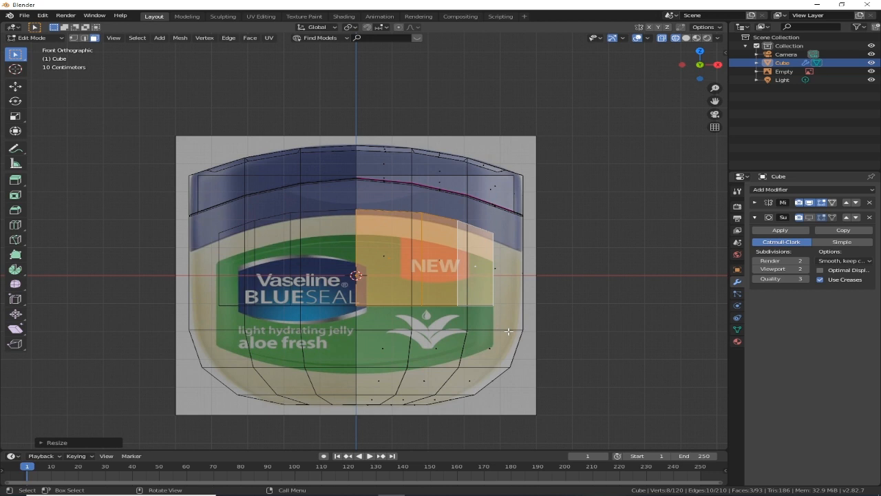
{"action": "scroll", "coordinate": [508, 332], "scroll_direction": "up", "scroll_amount": 1}
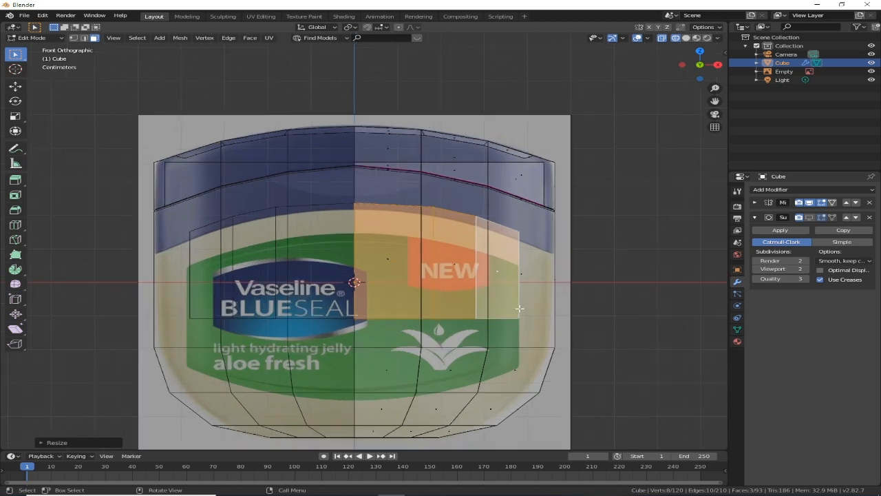
{"action": "key", "text": "s"}
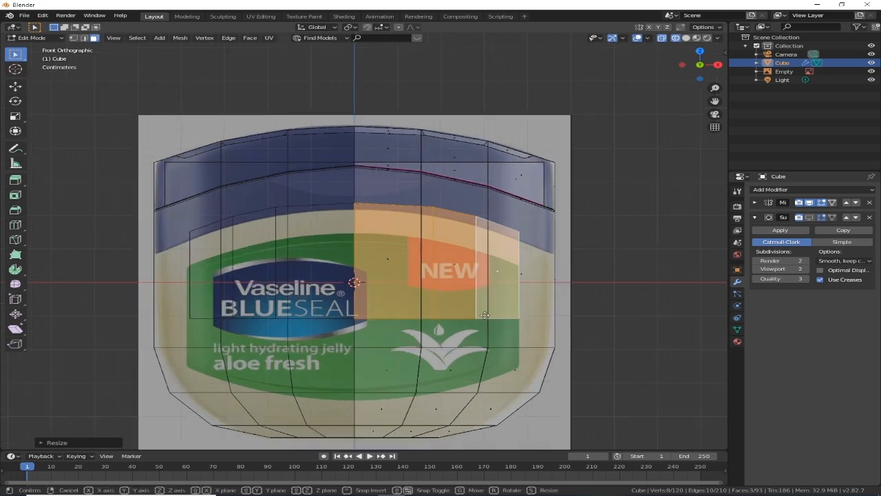
{"action": "key", "text": "z"}
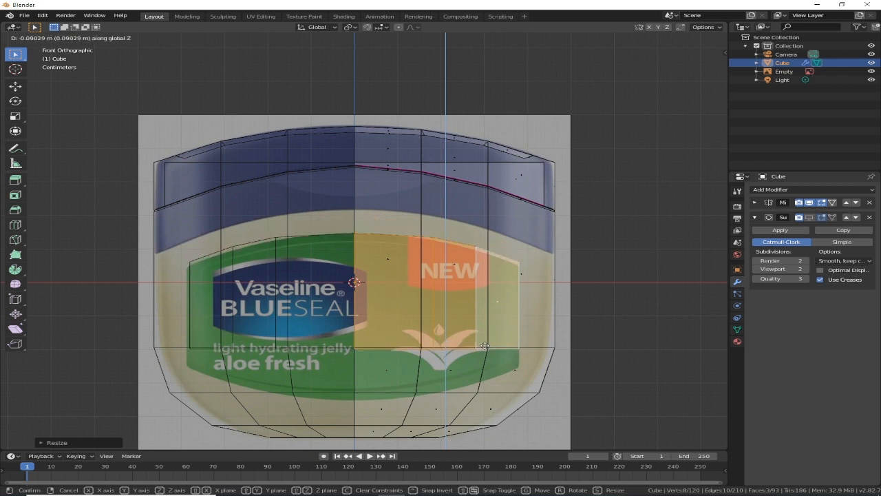
{"action": "left_click", "coordinate": [484, 346]}
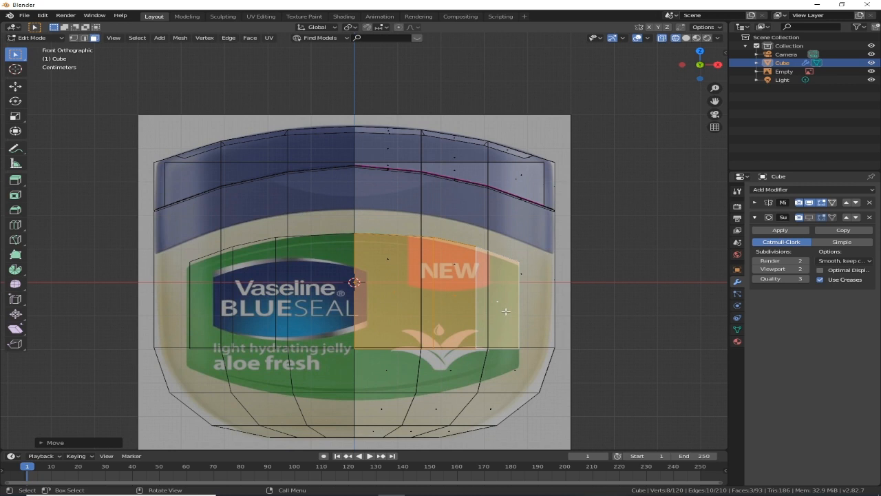
Select the three upper label vertices beside the centre line and lower them about 0.006 m along global Z
{"action": "scroll", "coordinate": [506, 312], "scroll_direction": "up", "scroll_amount": 1}
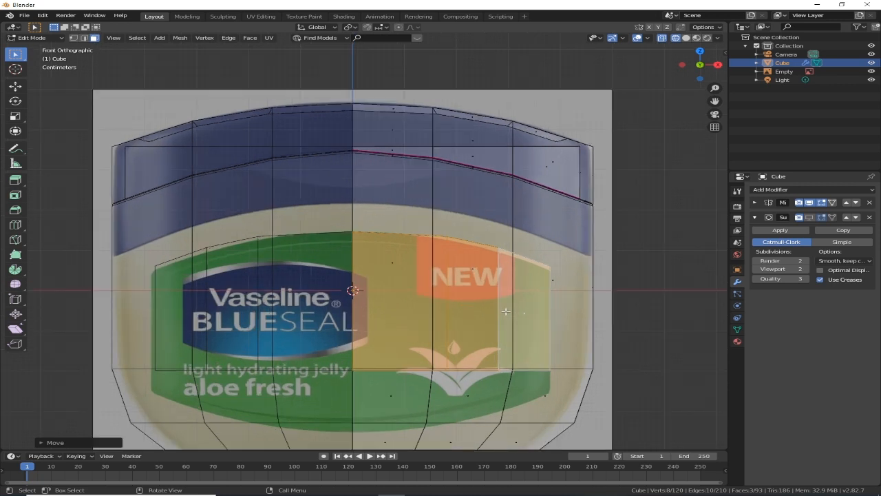
{"action": "left_click", "coordinate": [506, 312]}
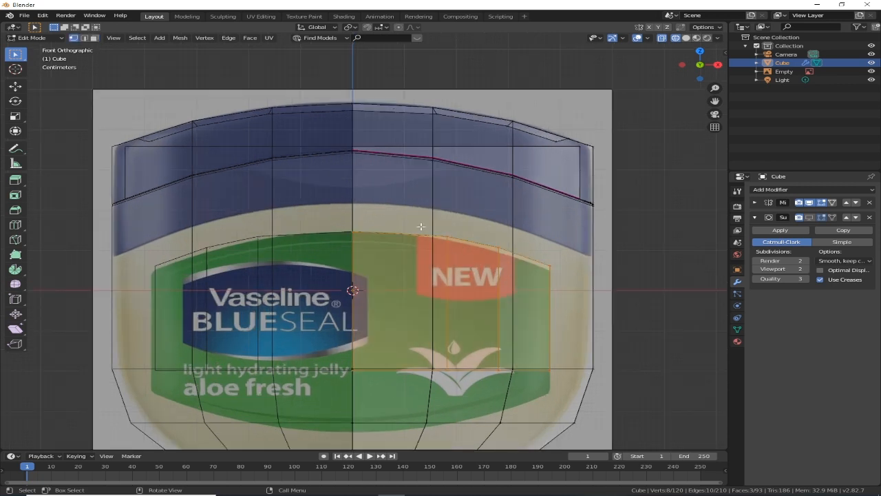
{"action": "left_click_drag", "start_coordinate": [429, 220], "coordinate": [574, 287]}
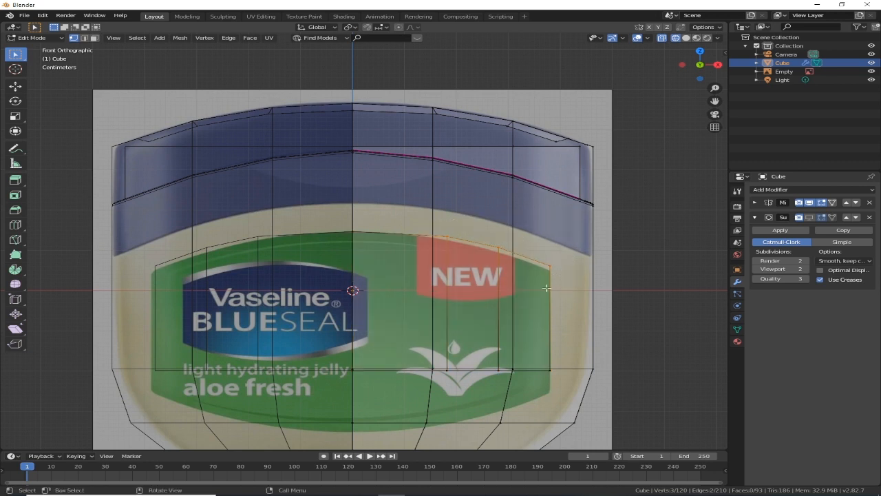
{"action": "key", "text": "g"}
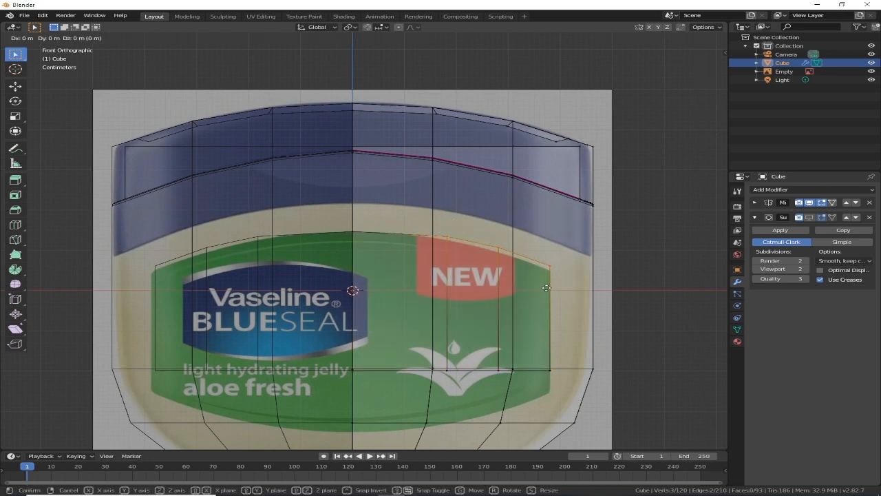
{"action": "key", "text": "z"}
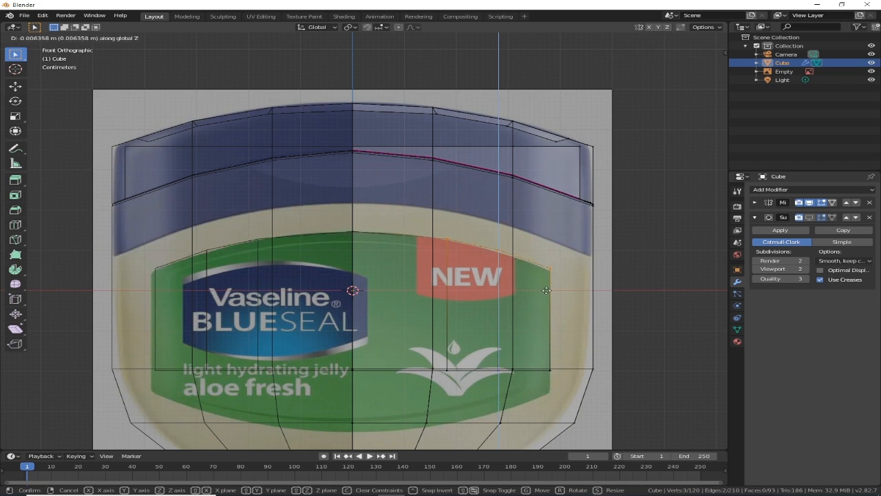
{"action": "left_click", "coordinate": [541, 290]}
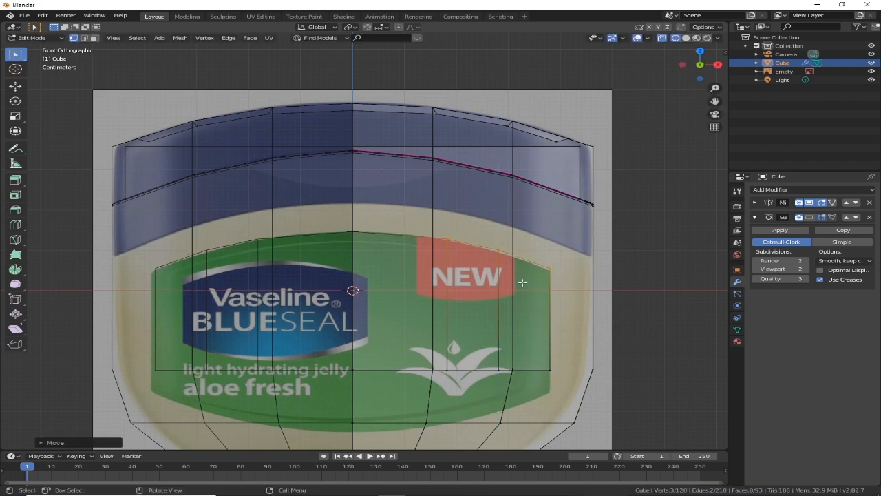
Deselect the upper label vertex nearest the centre and lower the two outer ones about 0.007 m along global Z
{"action": "left_click", "coordinate": [454, 256]}
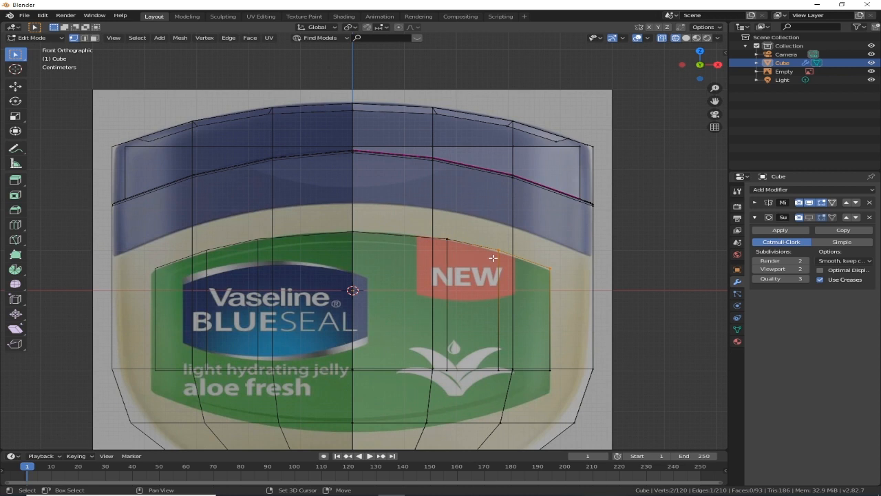
{"action": "key", "text": "g"}
{"action": "key", "text": "z"}
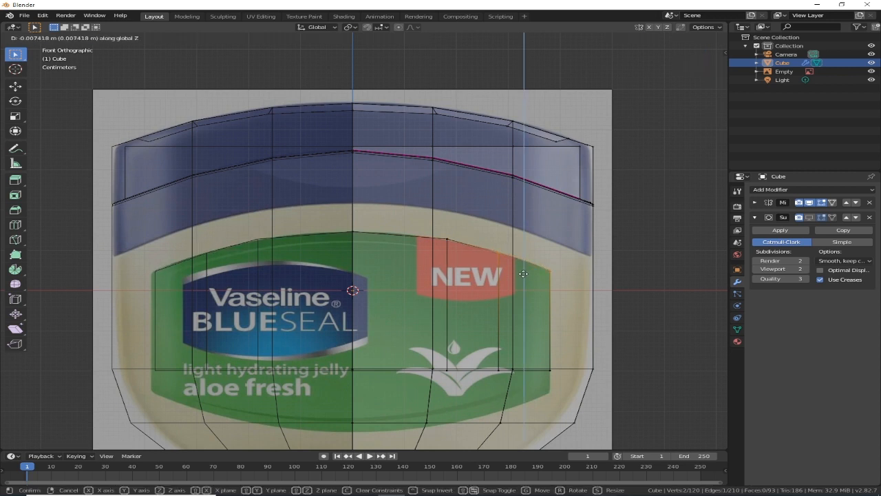
{"action": "left_click", "coordinate": [524, 267]}
{"action": "scroll", "coordinate": [524, 268], "scroll_direction": "down", "scroll_amount": 2}
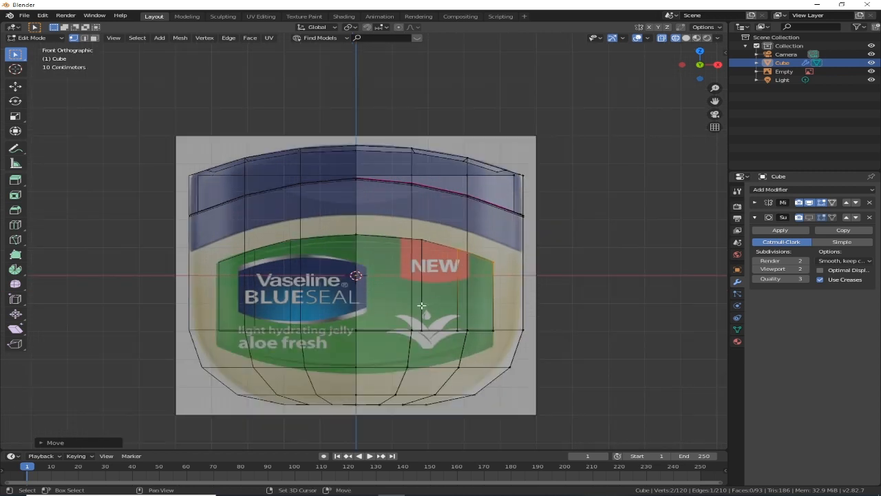
Switch to solid shading, select all geometry linked to the jar's body and hide it
{"action": "key", "text": "shift+z"}
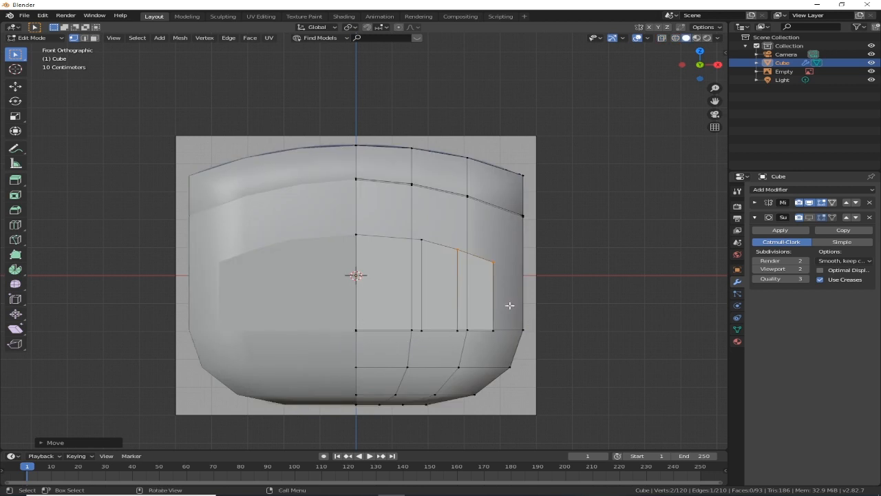
{"action": "left_click", "coordinate": [522, 325]}
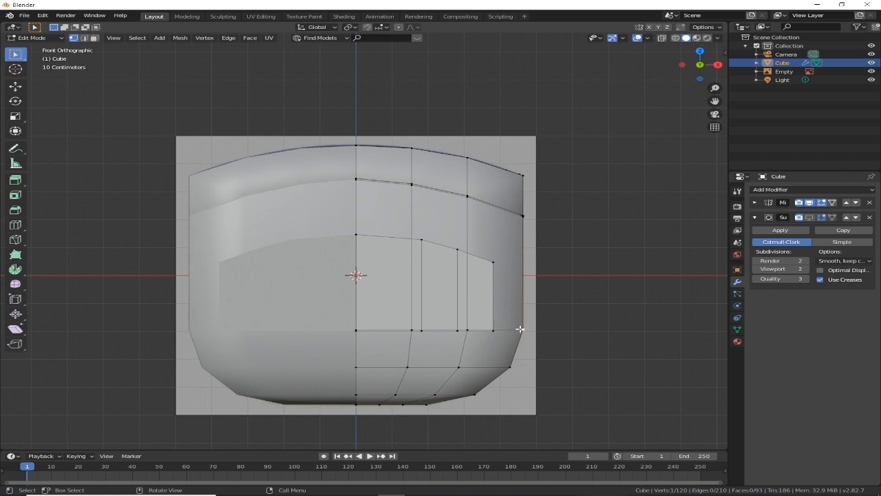
{"action": "key", "text": "ctrl+l"}
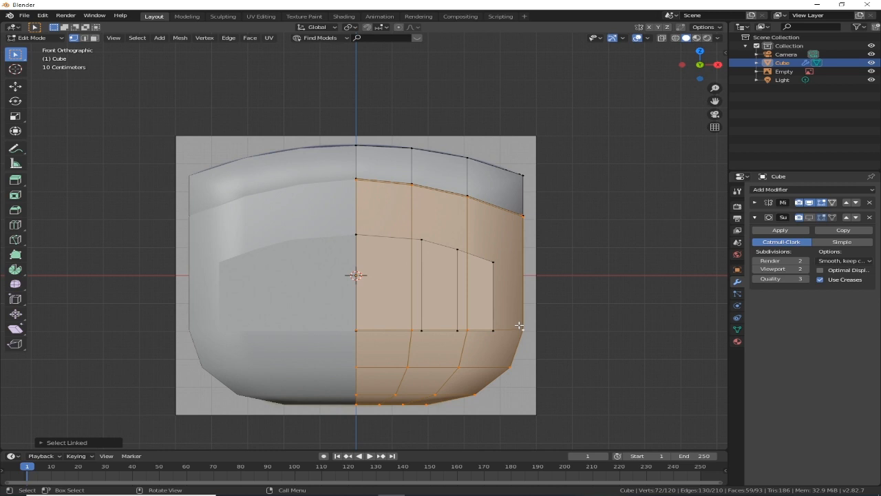
{"action": "key", "text": "h"}
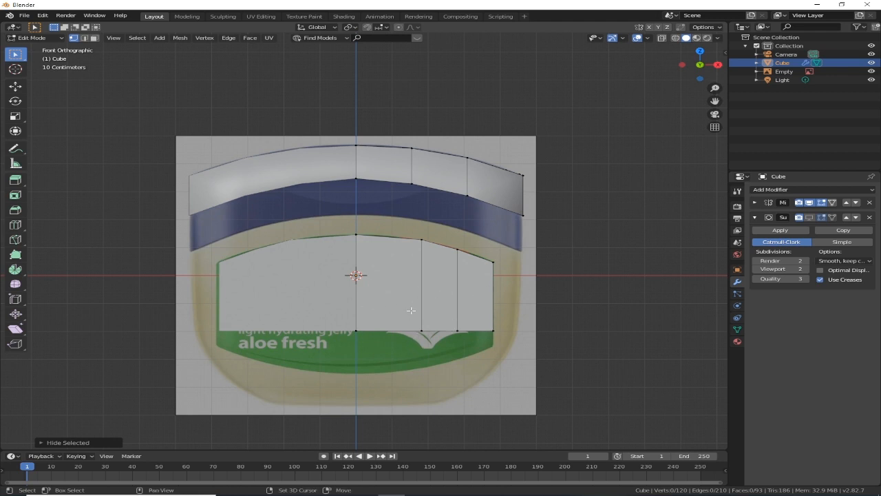
Turn on X-ray, select the label's four lower vertices and move them about 0.053 m down along global Z
{"action": "key", "text": "alt+z"}
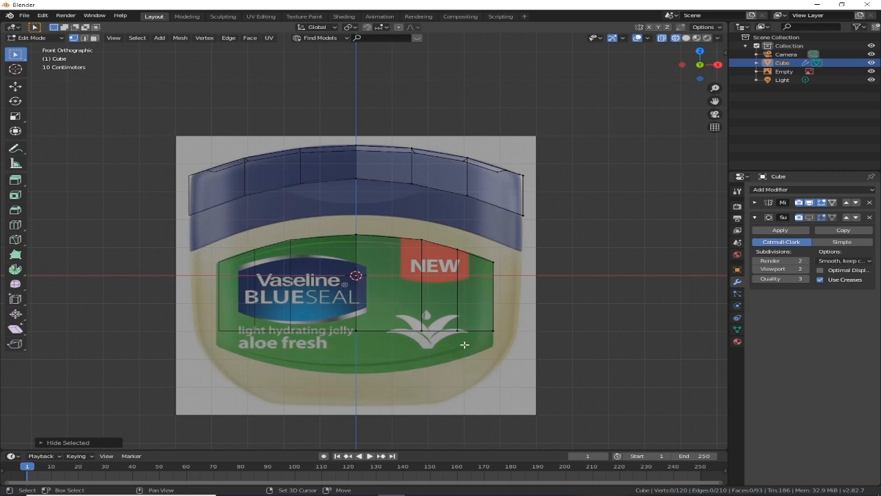
{"action": "left_click_drag", "start_coordinate": [516, 347], "coordinate": [329, 319]}
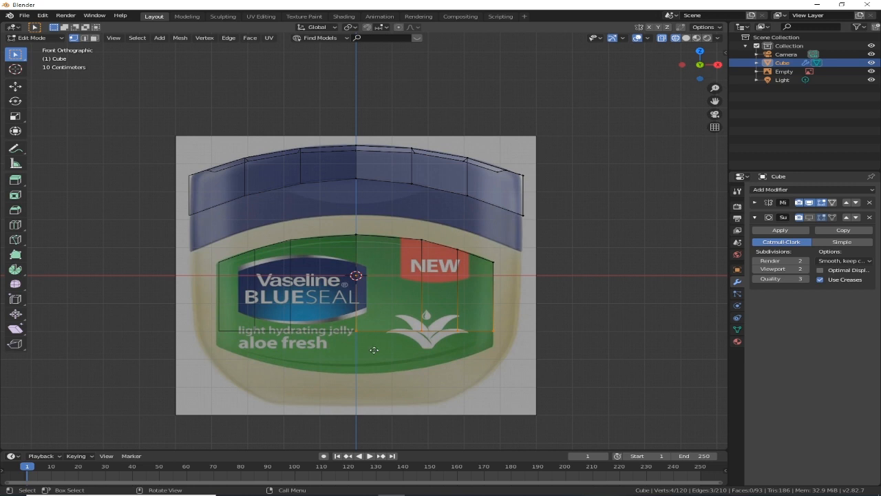
{"action": "key", "text": "g"}
{"action": "key", "text": "z"}
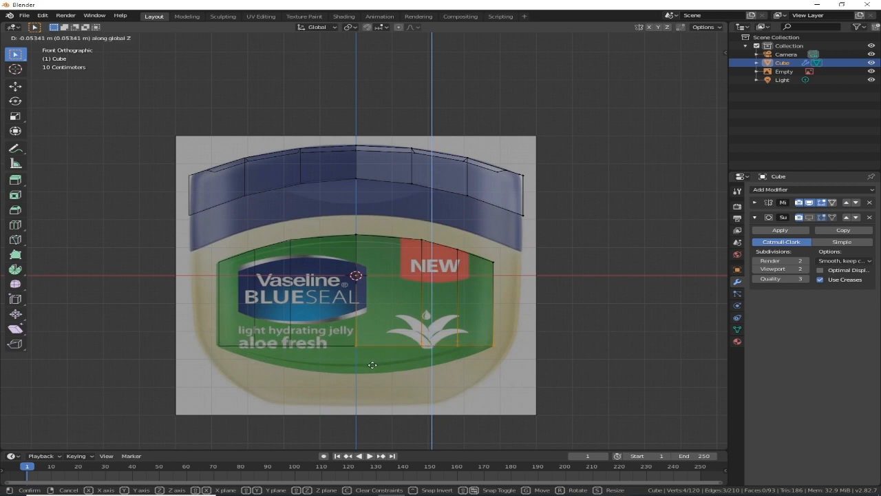
{"action": "left_click", "coordinate": [385, 363]}
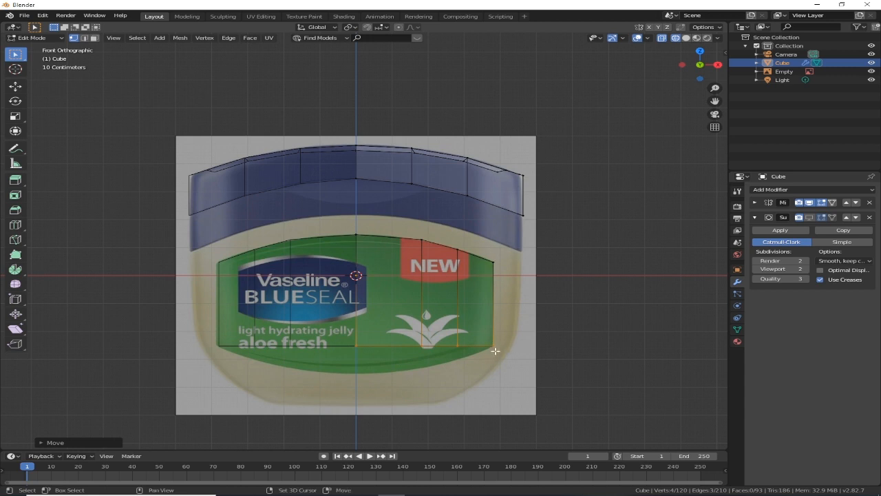
Deselect the outermost lower label vertex and move the three remaining ones about 0.043 m down along global Z
{"action": "left_click", "coordinate": [493, 359], "text": "shift"}
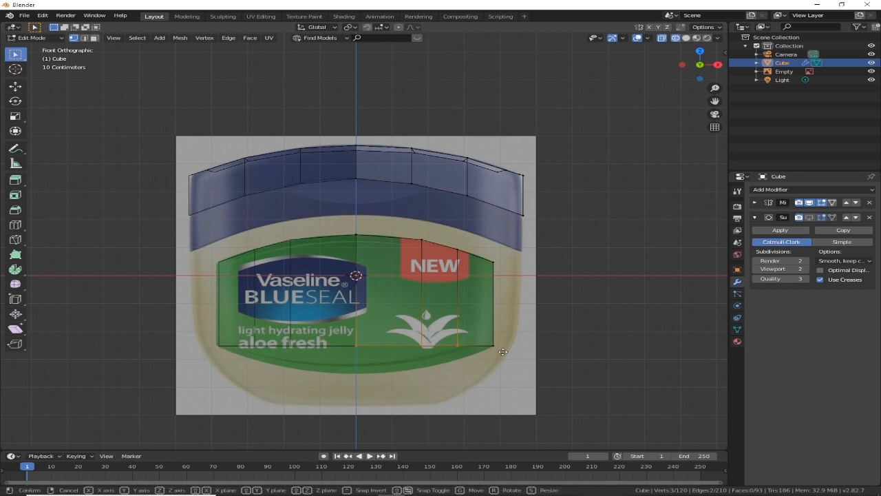
{"action": "key", "text": "g"}
{"action": "key", "text": "z"}
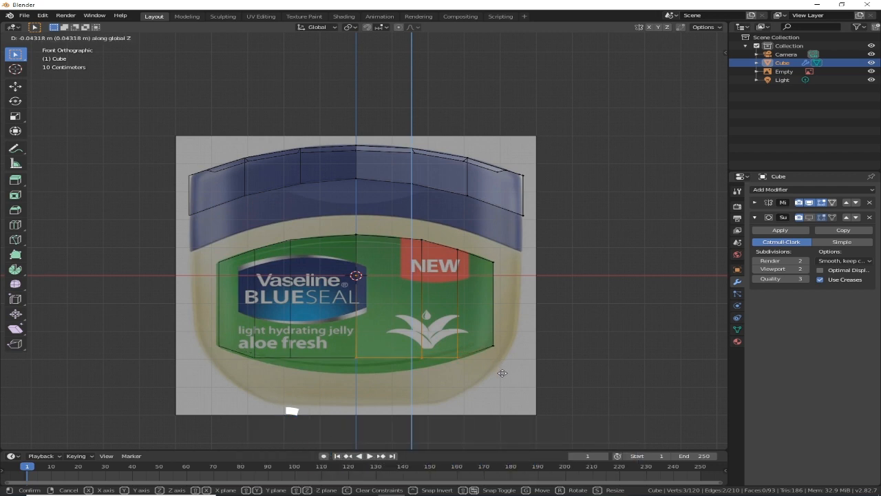
{"action": "left_click", "coordinate": [480, 361]}
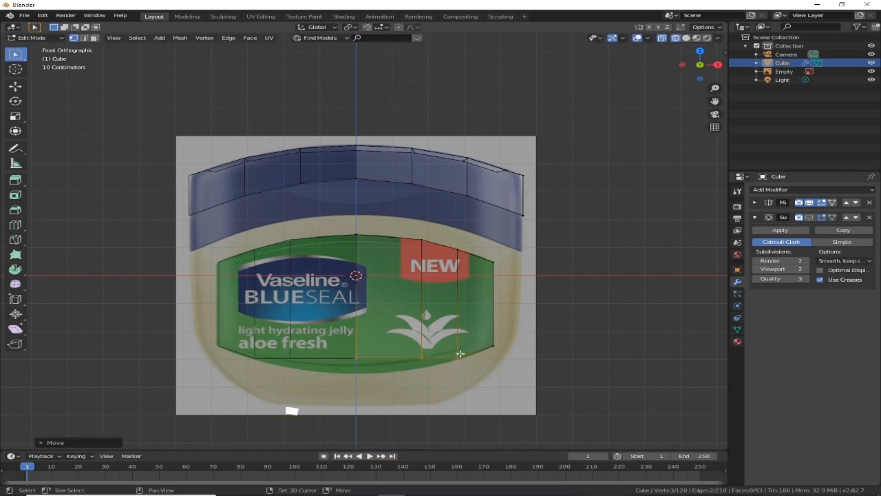
Deselect the next outer lower label vertex and move the two remaining ones about 0.035 m down along global Z
{"action": "left_click", "coordinate": [457, 366], "text": "shift"}
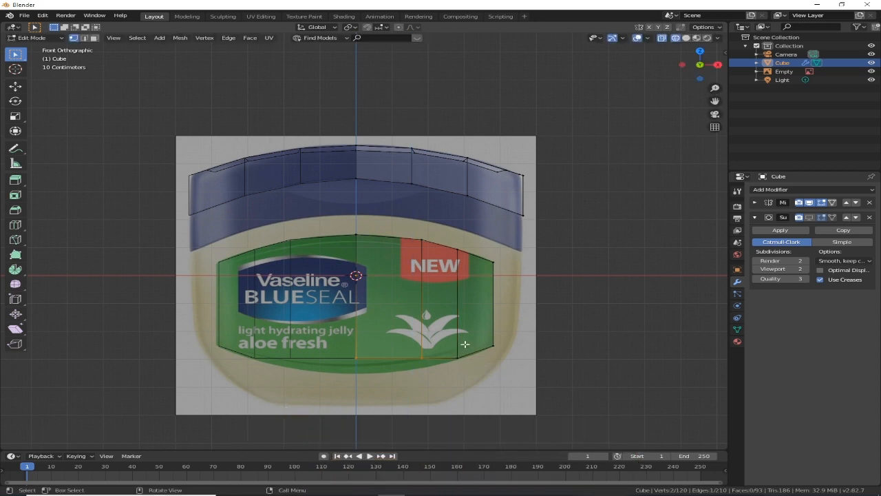
{"action": "key", "text": "g"}
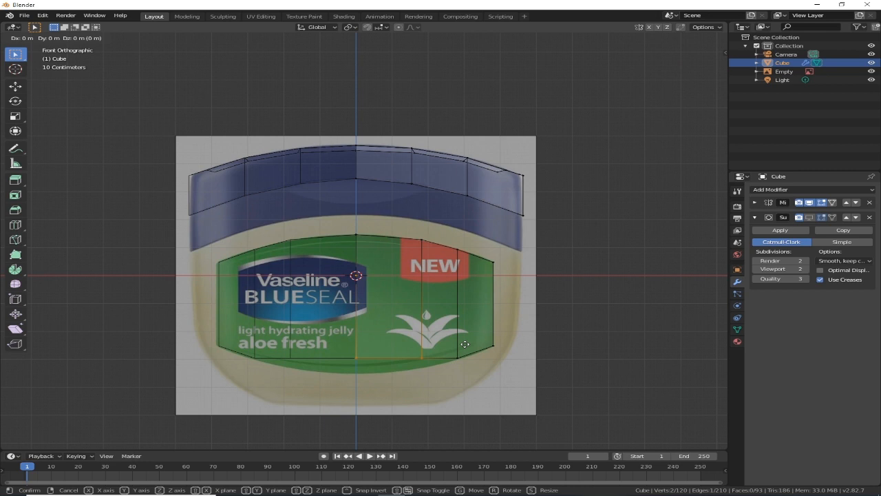
{"action": "key", "text": "z"}
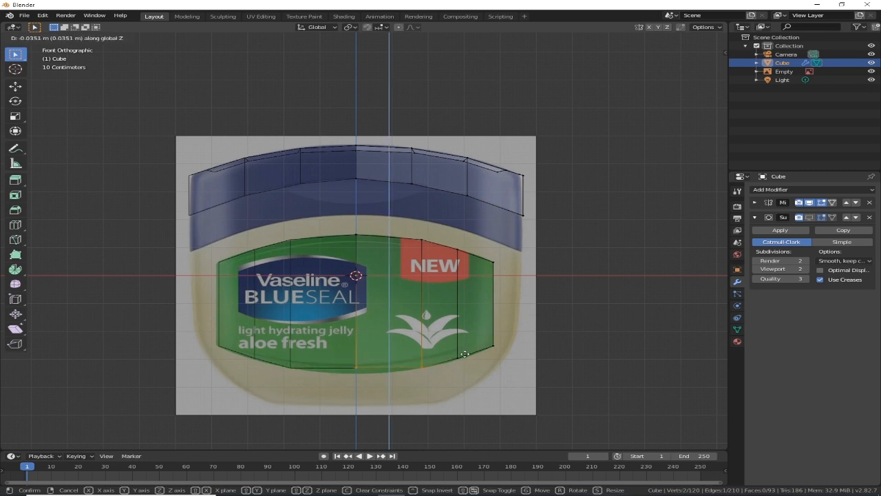
{"action": "left_click", "coordinate": [466, 354]}
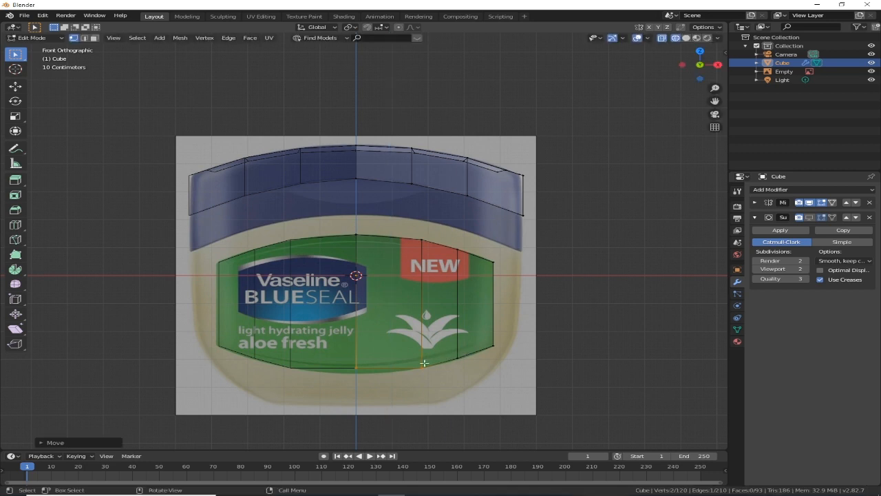
Keep only the label's lower centre-line vertex selected and move it about 0.027 m down along global Z
{"action": "left_click", "coordinate": [421, 366], "text": "shift"}
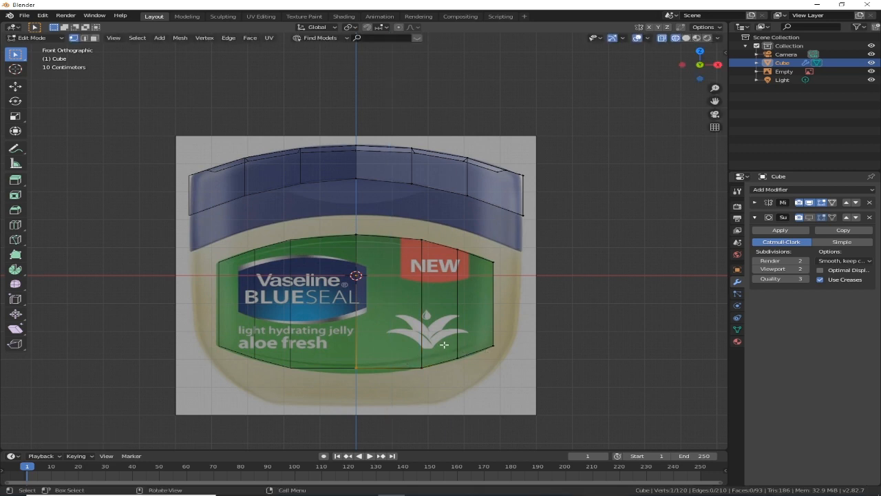
{"action": "key", "text": "g"}
{"action": "key", "text": "z"}
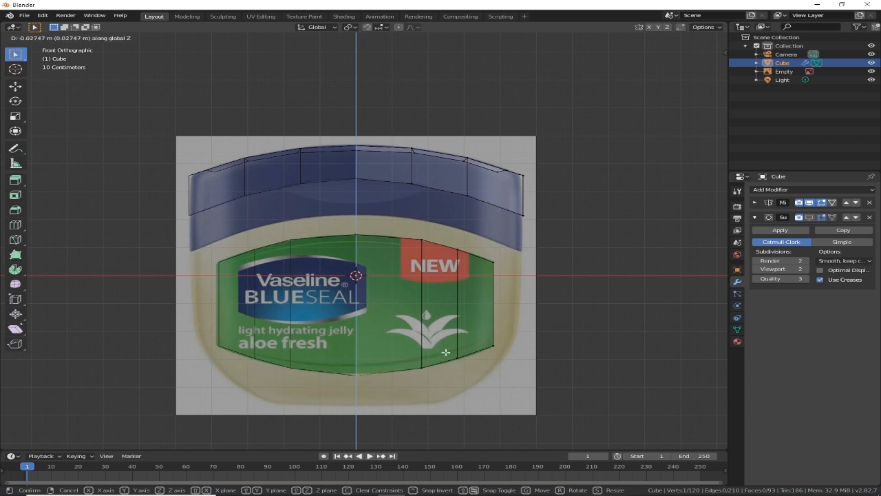
{"action": "left_click", "coordinate": [446, 353]}
Fine-tune the lower centre-line vertex with a move of about 0.005 m up global Z and a slight vertex slide along its edge
{"action": "key", "text": "g"}
{"action": "key", "text": "z"}
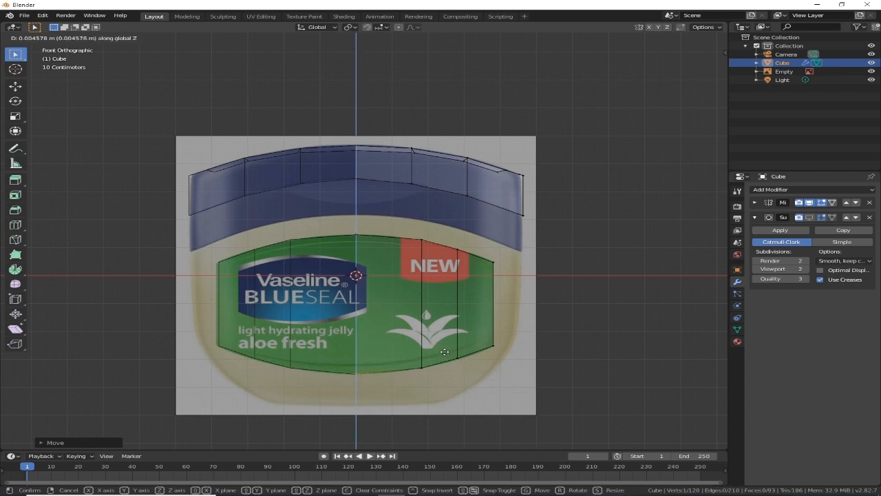
{"action": "left_click", "coordinate": [445, 352]}
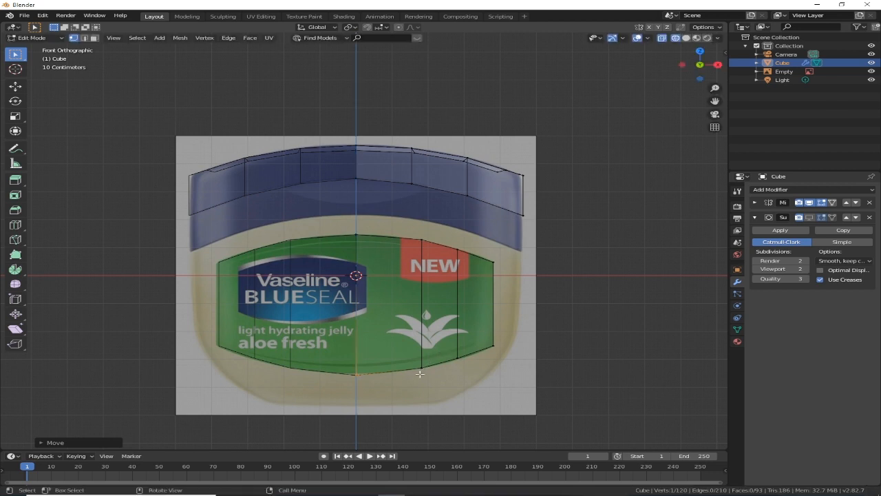
{"action": "key", "text": "shift+v"}
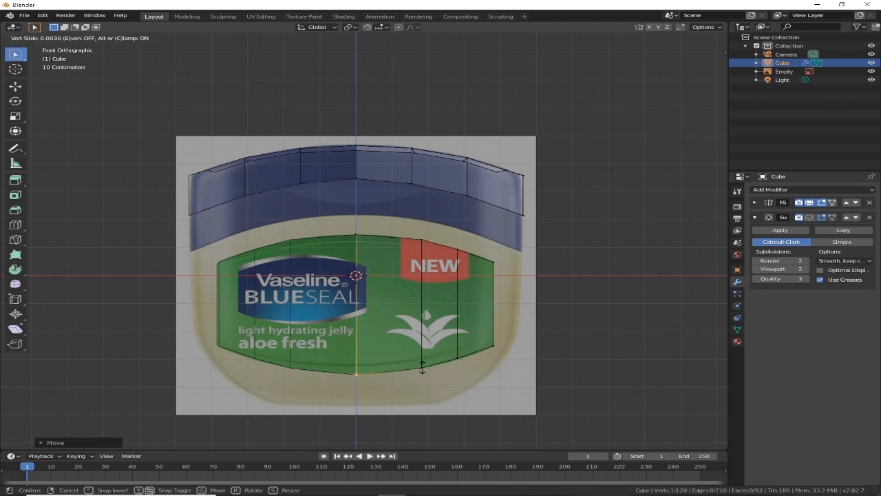
{"action": "left_click", "coordinate": [422, 360]}
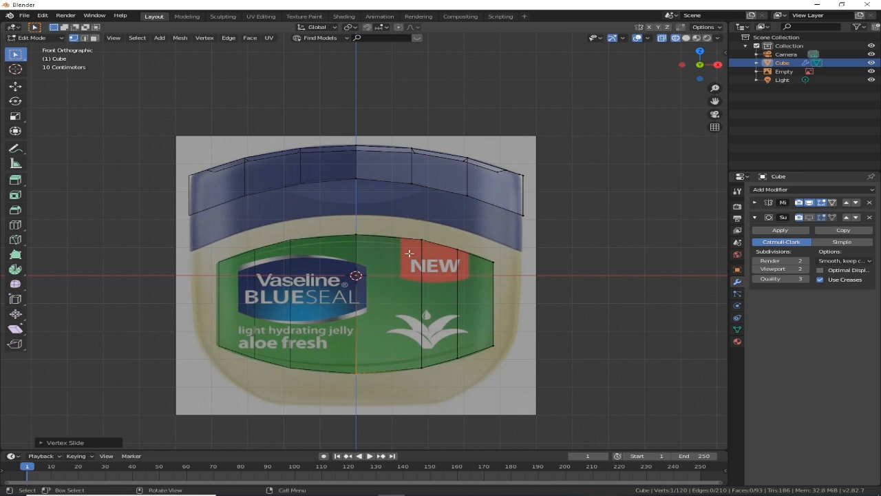
Switch back to solid shading and reveal the hidden geometry of the jar's body
{"action": "middle_click_drag", "start_coordinate": [376, 279], "coordinate": [385, 277]}
{"action": "key", "text": "shift+z"}
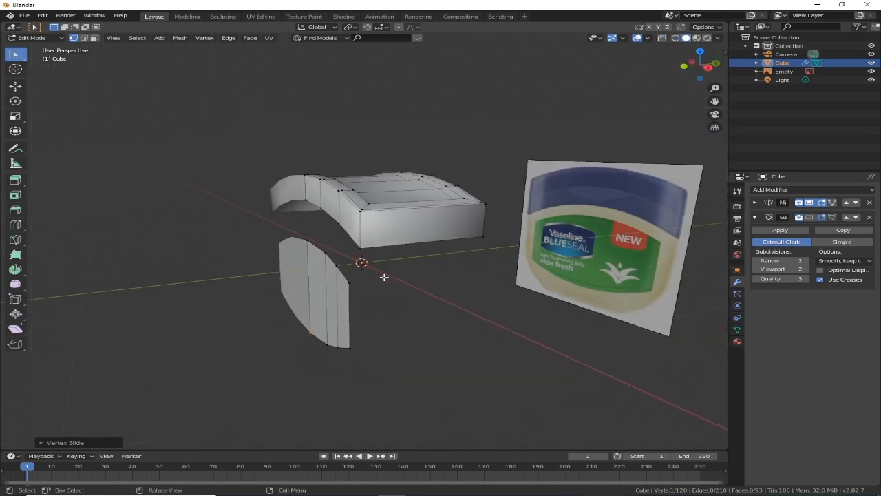
{"action": "key", "text": "alt"}
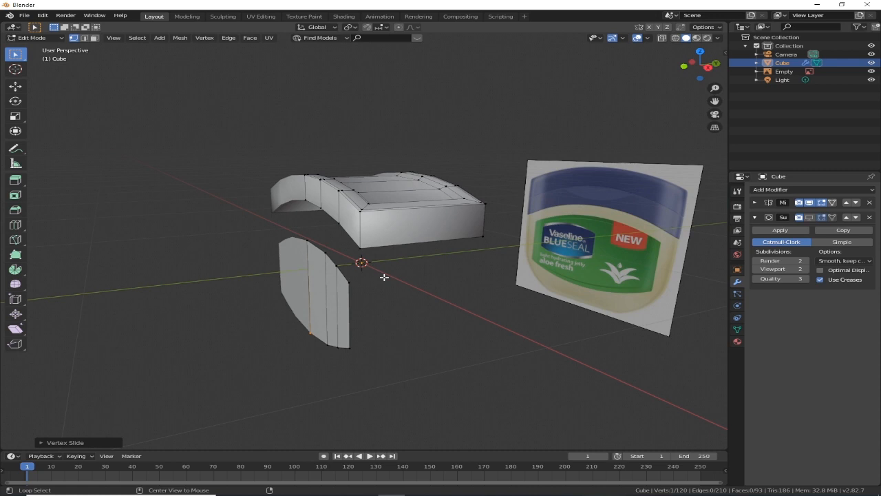
{"action": "key", "text": "alt+h"}
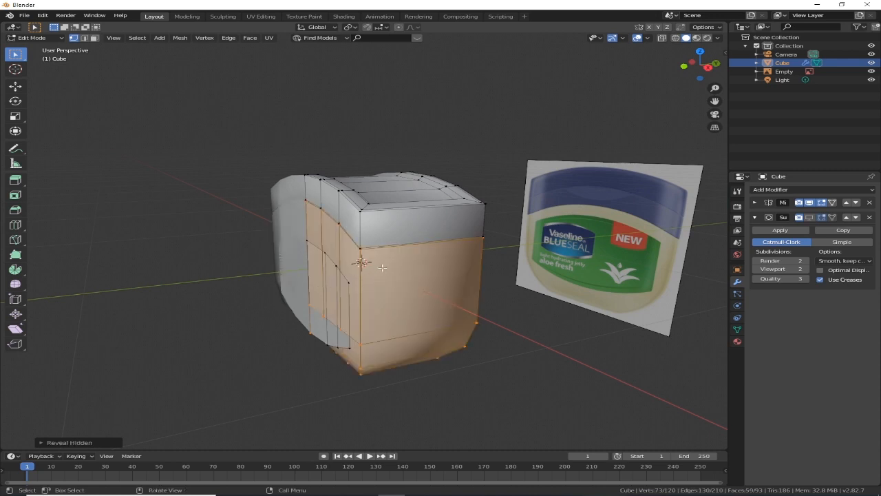
Select all geometry linked to the front label, separate the selection into its own object and return to Object Mode
{"action": "middle_click_drag", "start_coordinate": [382, 269], "coordinate": [450, 259]}
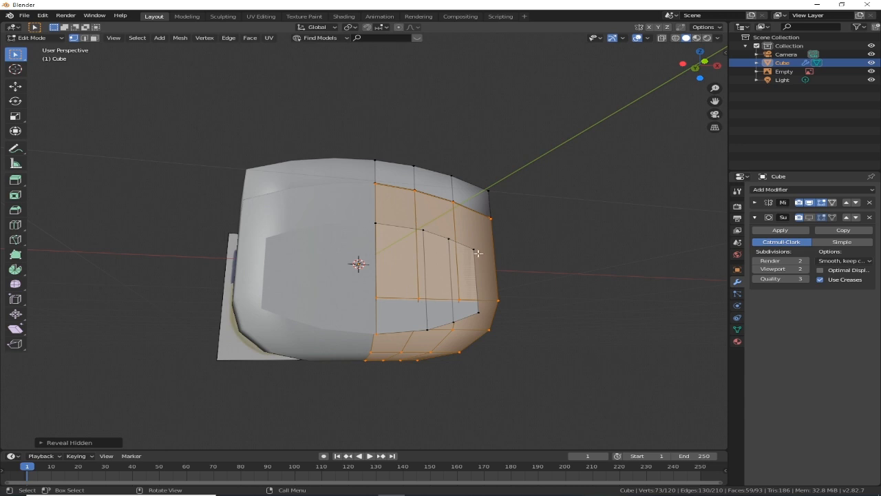
{"action": "left_click", "coordinate": [475, 248]}
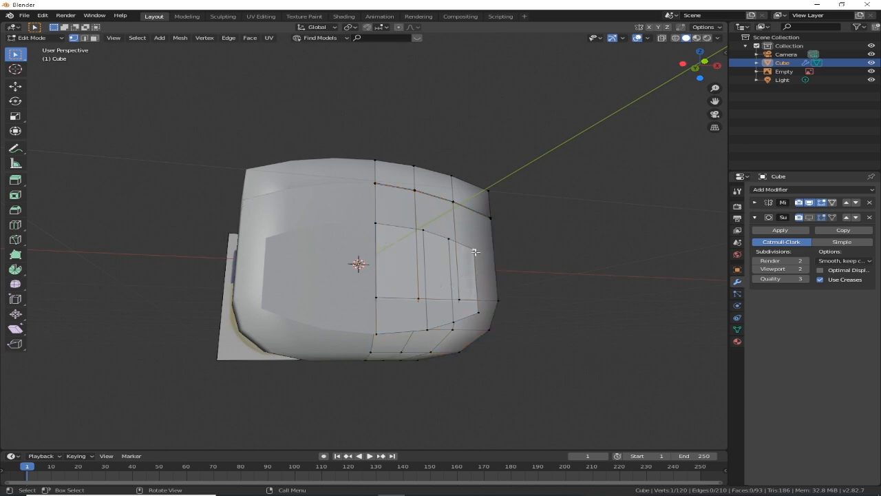
{"action": "key", "text": "l"}
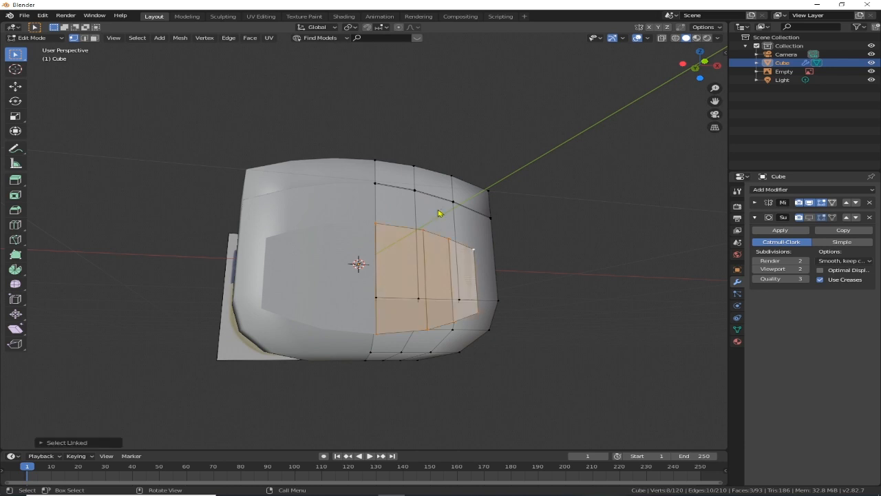
{"action": "key", "text": "p"}
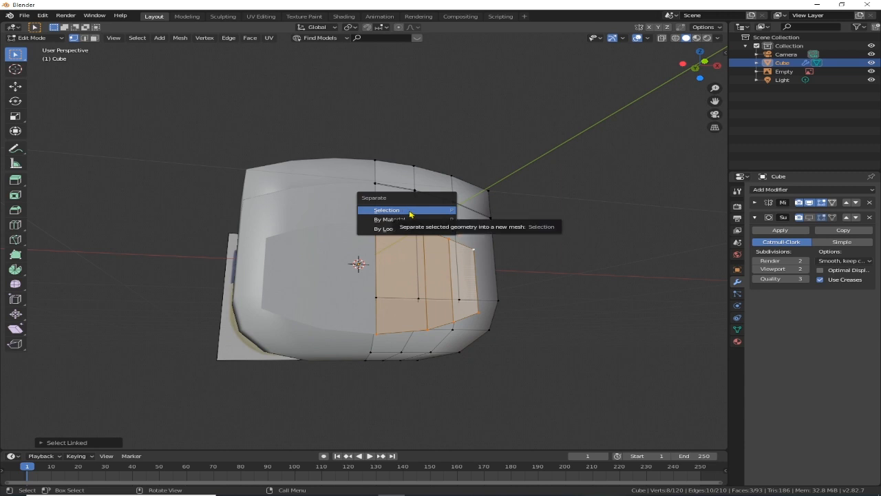
{"action": "left_click", "coordinate": [408, 211]}
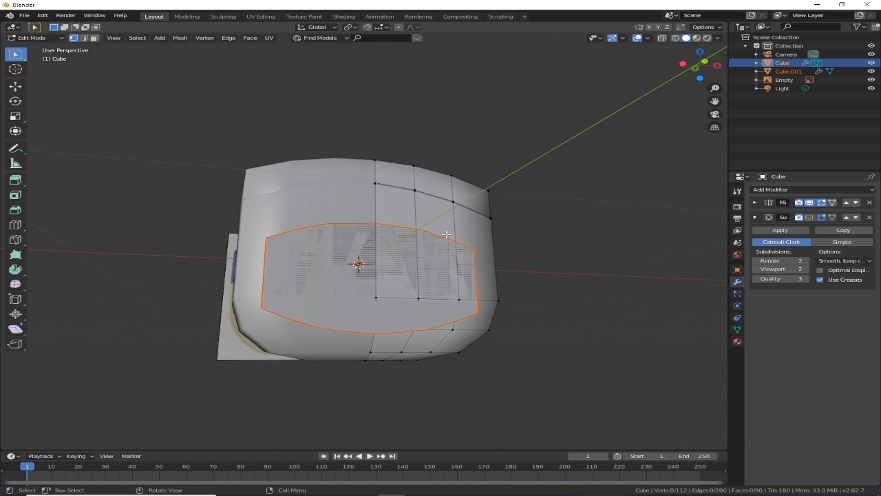
{"action": "key", "text": "Tab"}
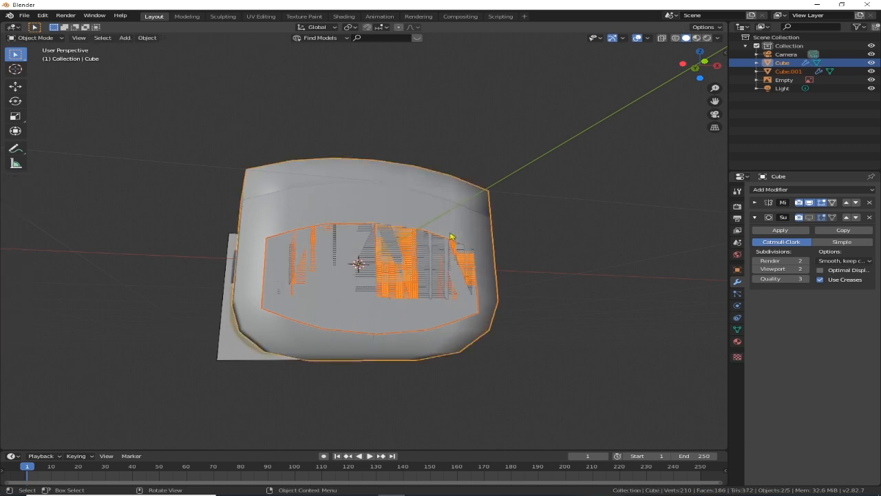
Enable the viewport display of the Subdivision modifier on both the jar object and the separated label object
{"action": "left_click", "coordinate": [461, 225]}
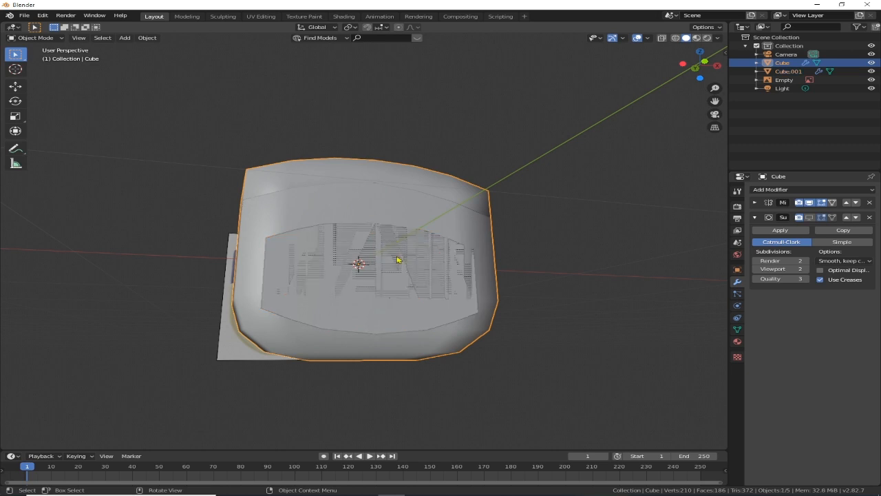
{"action": "left_click", "coordinate": [360, 273]}
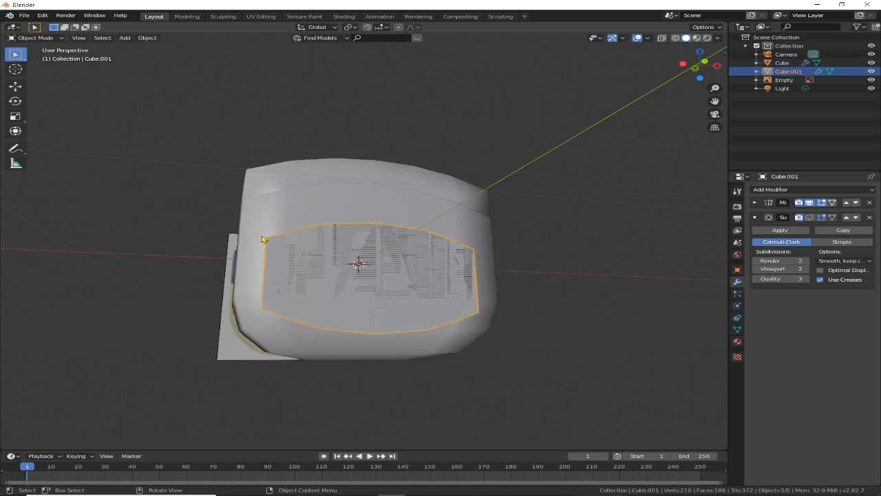
{"action": "scroll", "coordinate": [249, 255], "scroll_direction": "down", "scroll_amount": 2}
{"action": "middle_click_drag", "start_coordinate": [293, 257], "coordinate": [383, 232]}
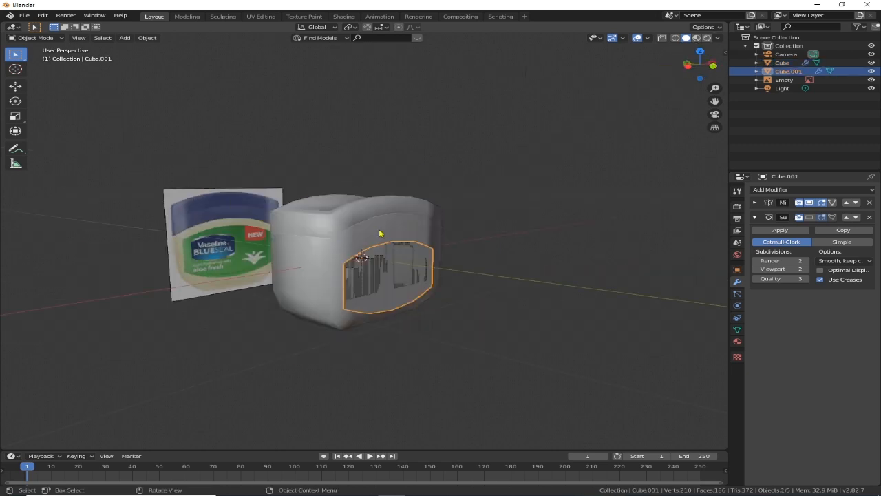
{"action": "left_click", "coordinate": [389, 226]}
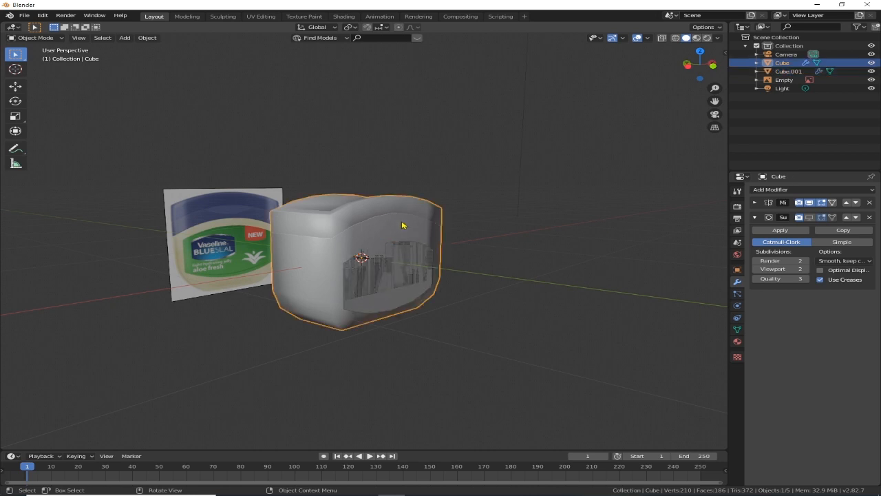
{"action": "left_click", "coordinate": [808, 218]}
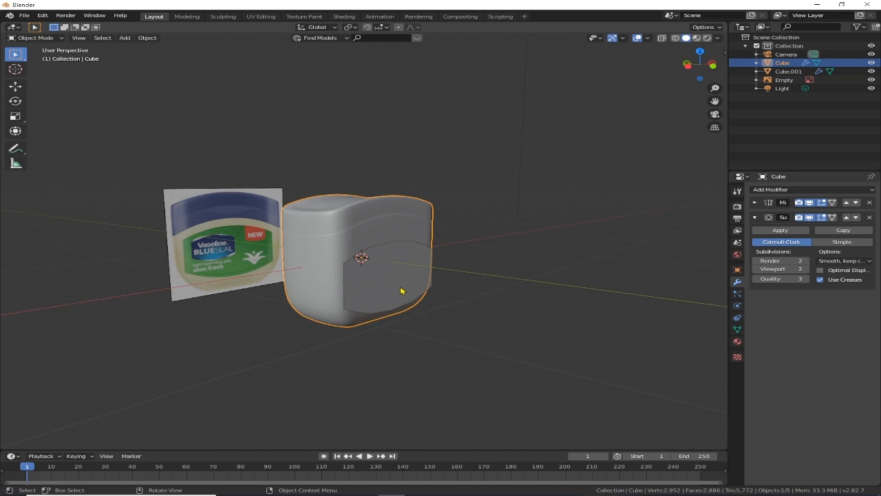
{"action": "left_click", "coordinate": [421, 298]}
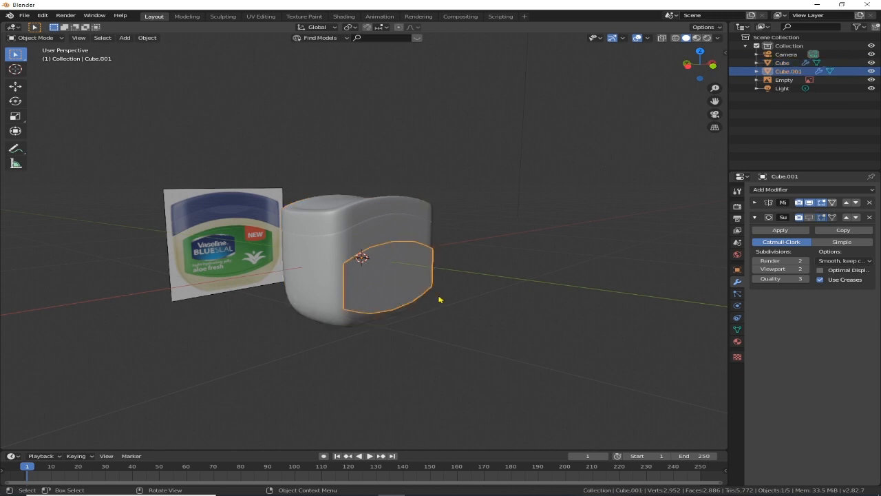
{"action": "left_click", "coordinate": [808, 217]}
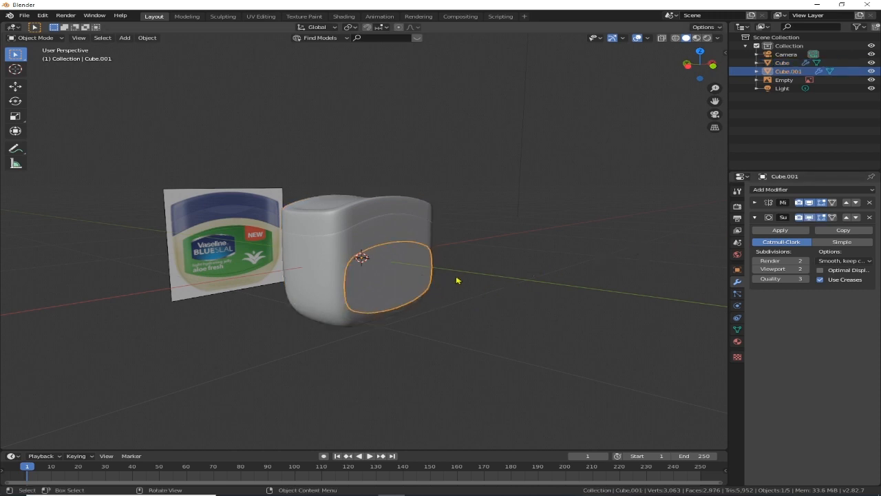
Add a Shrinkwrap modifier to the separated front label object, below its collapsed Subdivision modifier
{"action": "mouse_move", "coordinate": [457, 280]}
{"action": "middle_mouse_down"}
{"action": "mouse_move", "coordinate": [477, 279]}
{"action": "mouse_move", "coordinate": [481, 257]}
{"action": "mouse_move", "coordinate": [457, 290]}
{"action": "middle_mouse_up"}
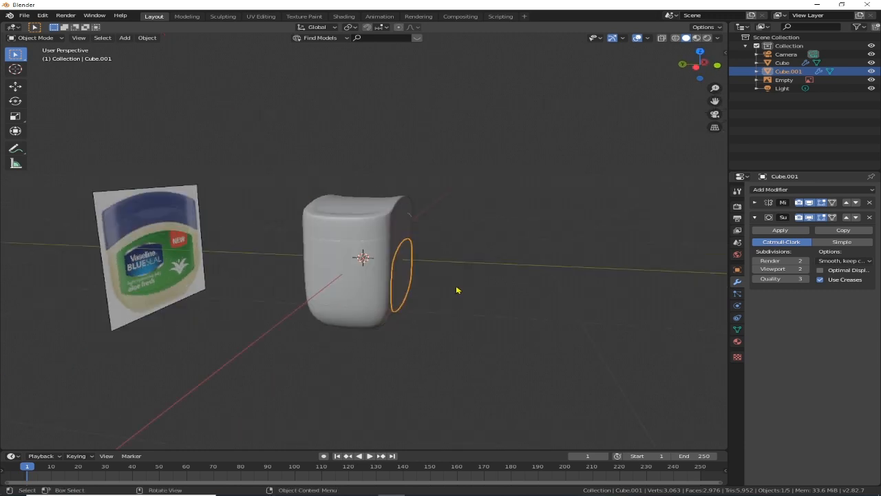
{"action": "scroll", "coordinate": [457, 293], "scroll_direction": "up", "scroll_amount": 2}
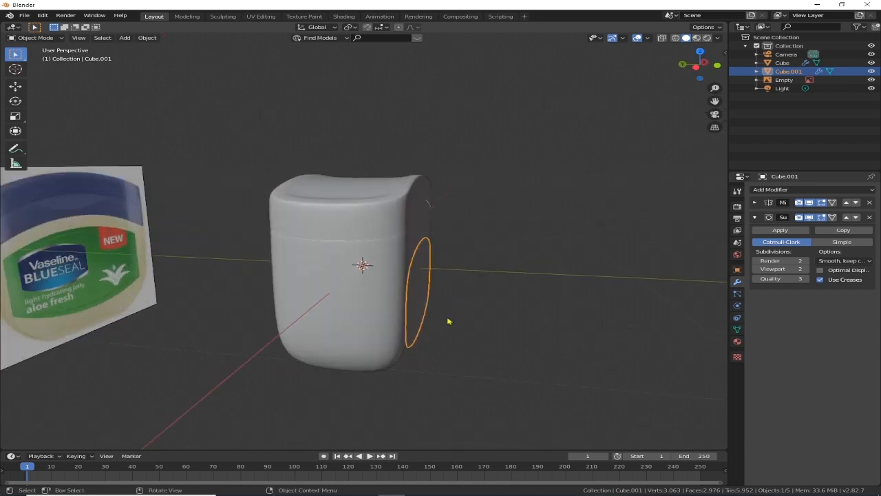
{"action": "scroll", "coordinate": [441, 335], "scroll_direction": "up", "scroll_amount": 1}
{"action": "scroll", "coordinate": [417, 275], "scroll_direction": "down", "scroll_amount": 3, "text": "shift"}
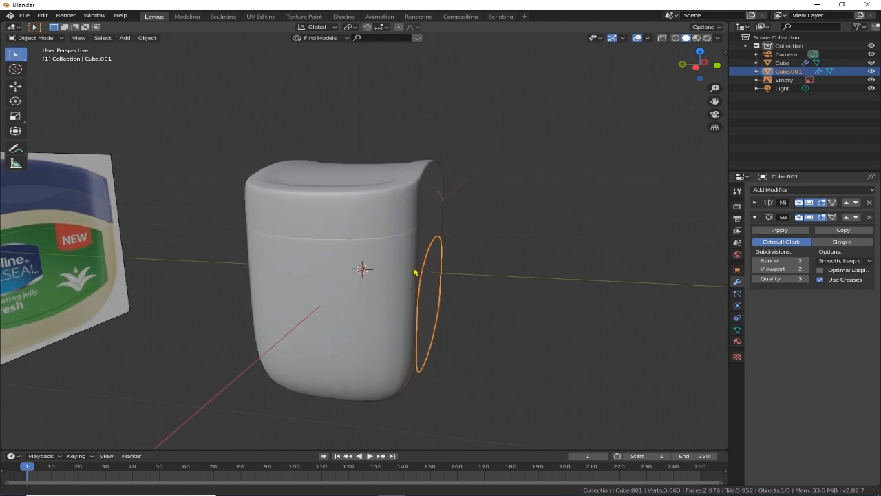
{"action": "middle_click_drag", "start_coordinate": [435, 303], "coordinate": [665, 254]}
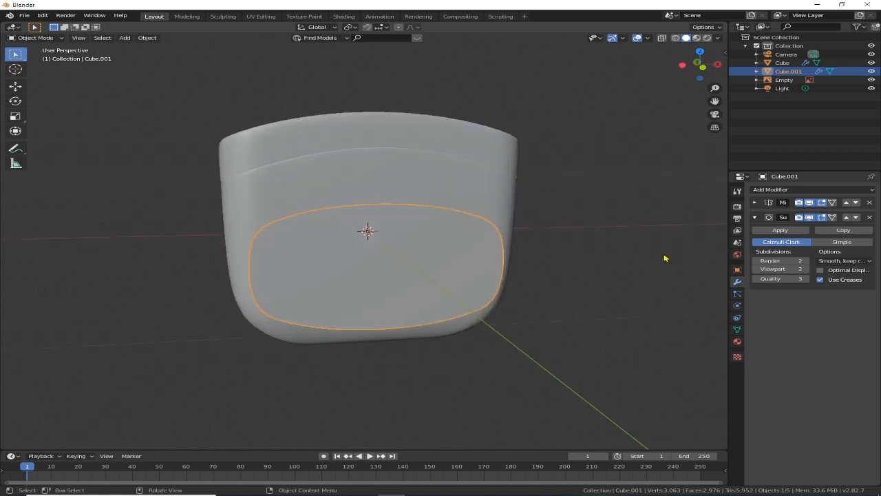
{"action": "left_click", "coordinate": [756, 217]}
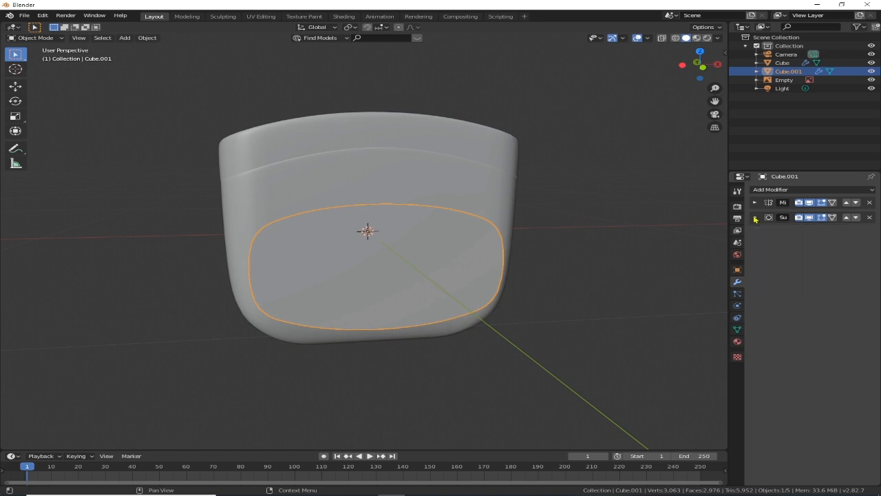
{"action": "left_click", "coordinate": [781, 191]}
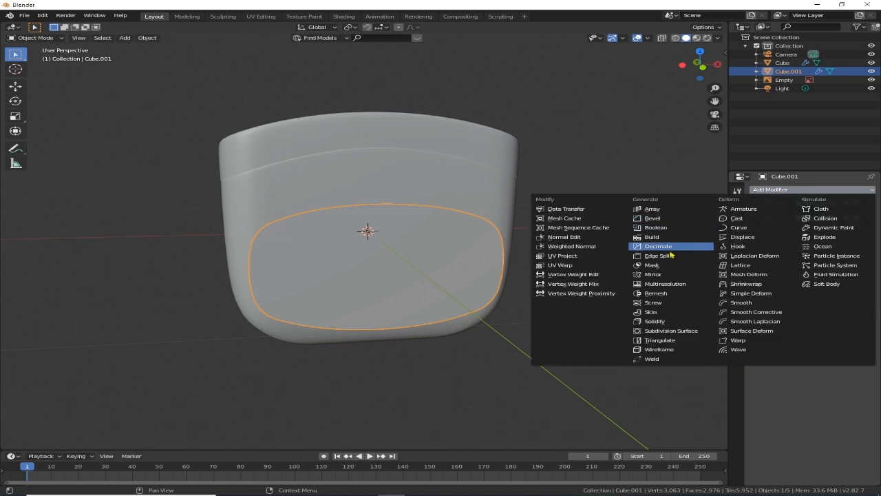
{"action": "left_click", "coordinate": [773, 287]}
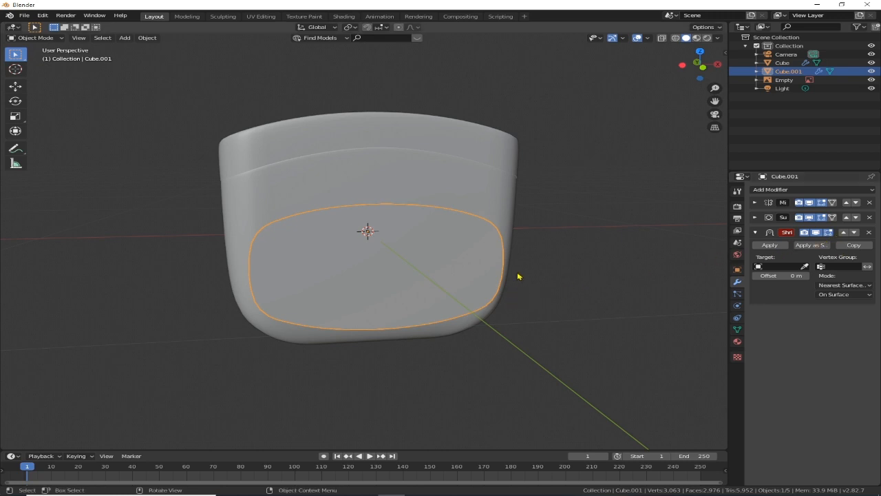
Set the jar object Cube as the target of the label's Shrinkwrap modifier
{"action": "middle_click_drag", "start_coordinate": [508, 282], "coordinate": [385, 277]}
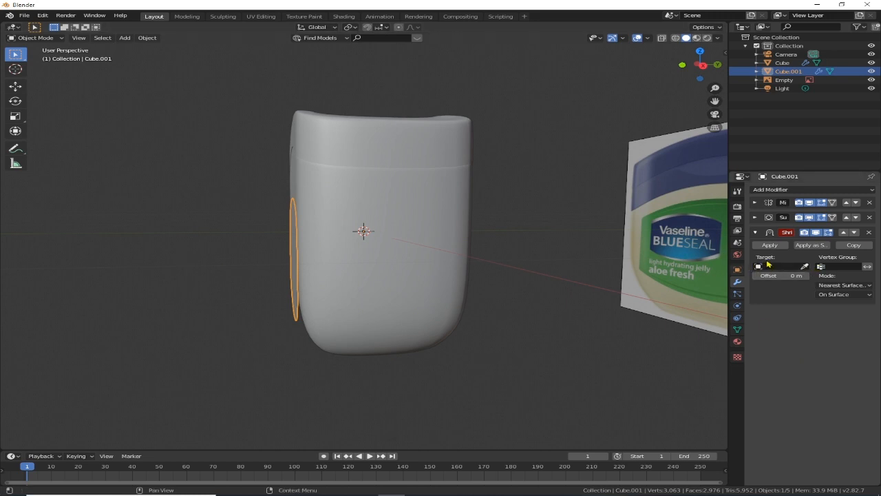
{"action": "left_click", "coordinate": [806, 267]}
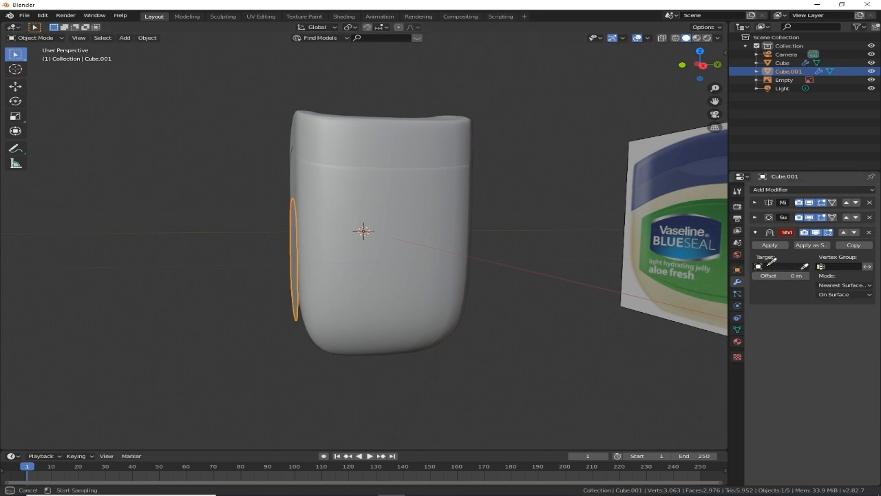
{"action": "left_click", "coordinate": [467, 216]}
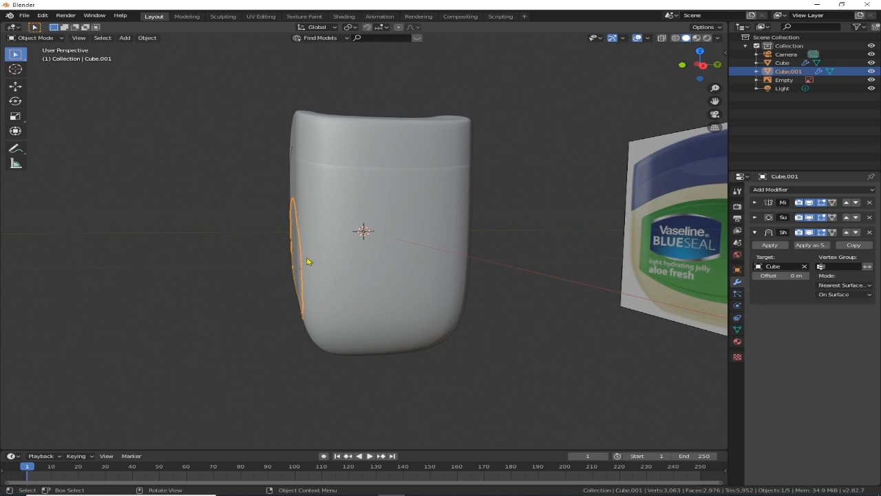
Try a Shrinkwrap offset of 0.009 m to lift the label off the jar's front surface
{"action": "middle_click_drag", "start_coordinate": [309, 257], "coordinate": [299, 269]}
{"action": "middle_click_drag", "start_coordinate": [320, 271], "coordinate": [488, 280]}
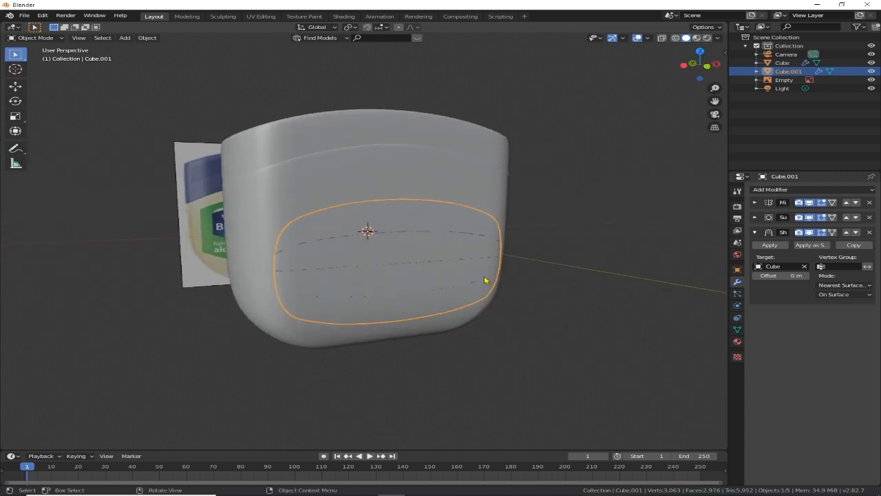
{"action": "scroll", "coordinate": [704, 285], "scroll_direction": "up", "scroll_amount": 1}
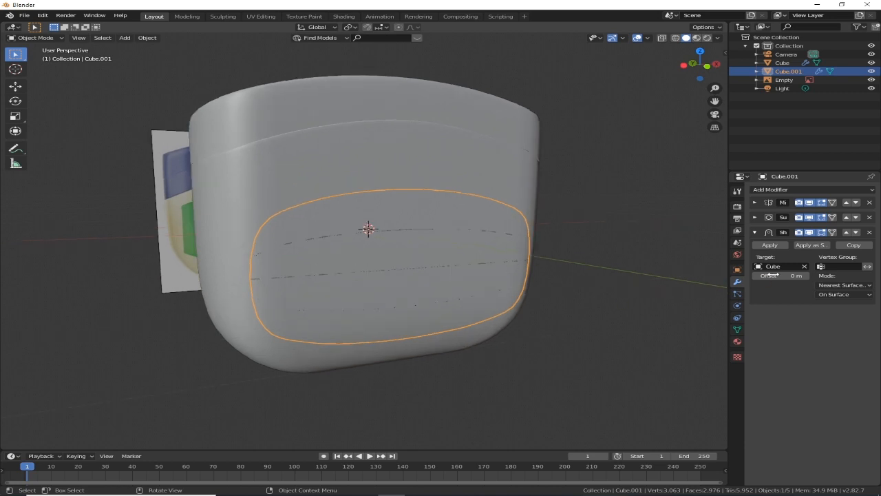
{"action": "mouse_move", "coordinate": [773, 275]}
{"action": "left_mouse_down"}
{"action": "mouse_move", "coordinate": [750, 275]}
{"action": "mouse_move", "coordinate": [813, 275]}
{"action": "mouse_move", "coordinate": [777, 276]}
{"action": "left_mouse_up"}
{"action": "key", "text": "BackSpace"}
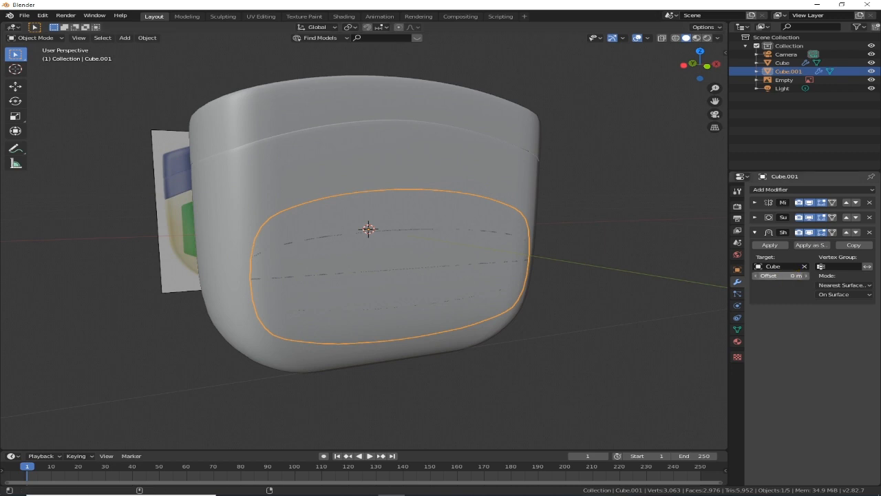
{"action": "left_click_drag", "start_coordinate": [777, 276], "coordinate": [780, 276]}
{"action": "middle_click_drag", "start_coordinate": [500, 297], "coordinate": [520, 293]}
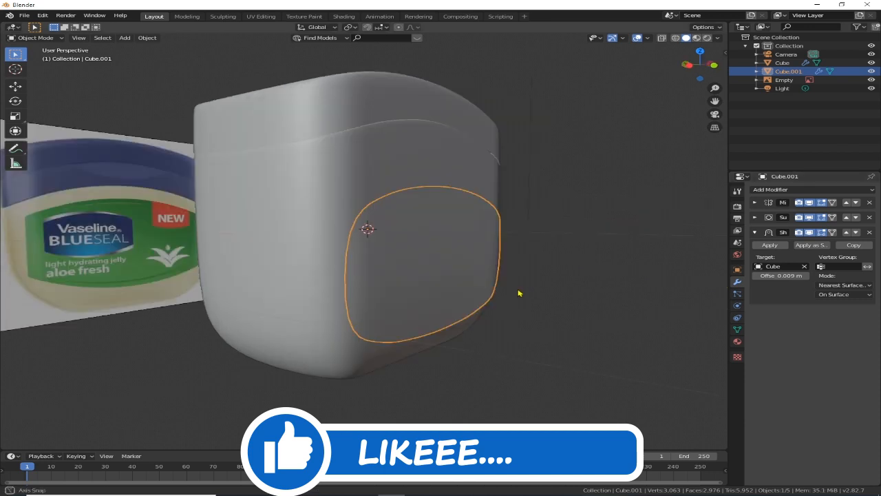
Try a Shrinkwrap offset of -0.003 m on the label and return the offset to 0 m
{"action": "key", "text": "KP_4"}
{"action": "key", "text": "KP_4"}
{"action": "key", "text": "KP_4"}
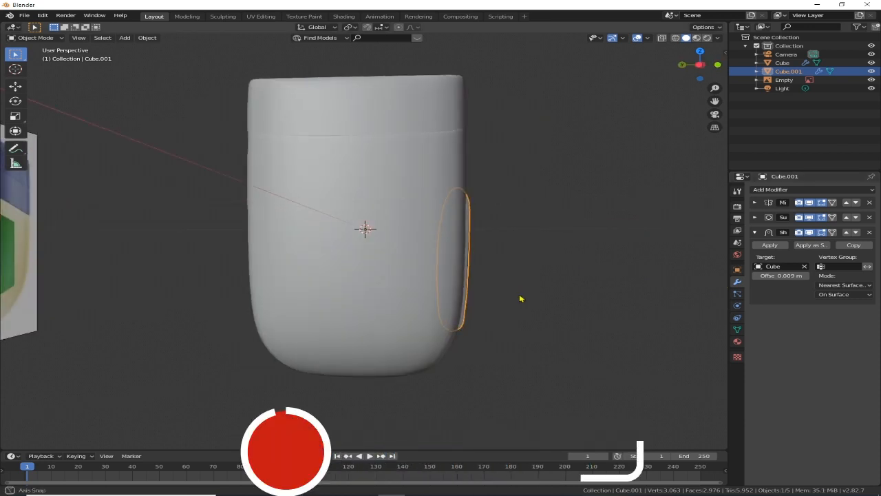
{"action": "middle_click_drag", "start_coordinate": [521, 299], "coordinate": [522, 300]}
{"action": "scroll", "coordinate": [522, 299], "scroll_direction": "up", "scroll_amount": 1}
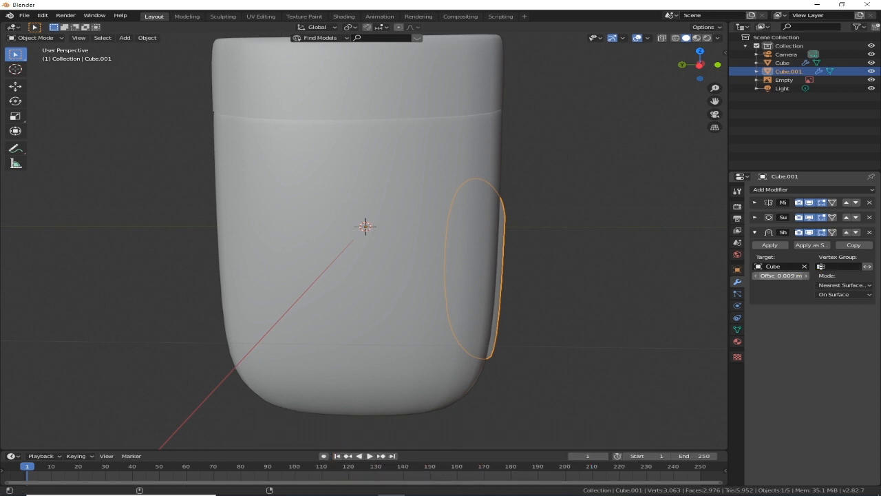
{"action": "left_click_drag", "start_coordinate": [781, 275], "coordinate": [762, 275]}
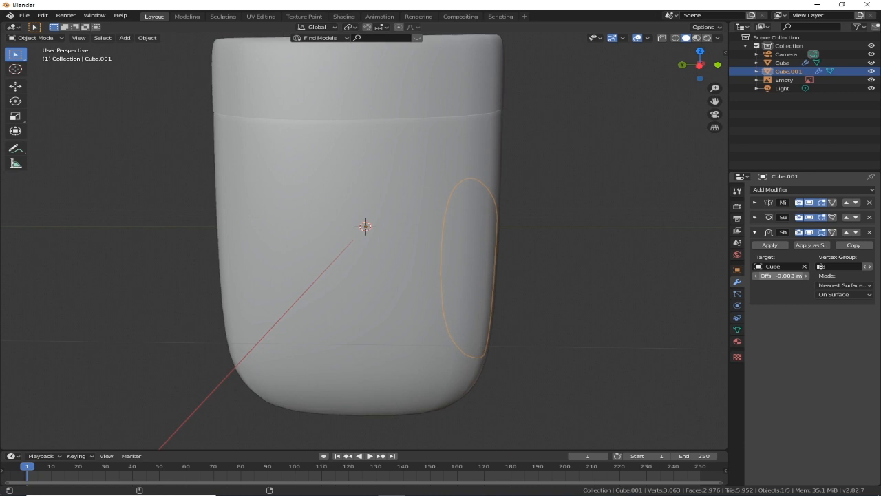
{"action": "left_click_drag", "start_coordinate": [762, 275], "coordinate": [765, 275]}
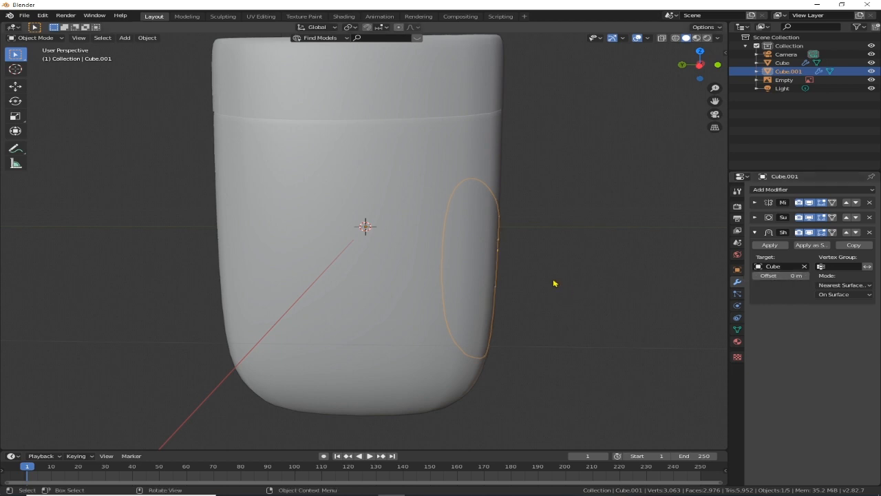
Select the jar body, enter Edit Mode and show its mesh as wireframe over the reference in front view
{"action": "scroll", "coordinate": [540, 286], "scroll_direction": "down", "scroll_amount": 3}
{"action": "middle_click_drag", "start_coordinate": [464, 294], "coordinate": [425, 254]}
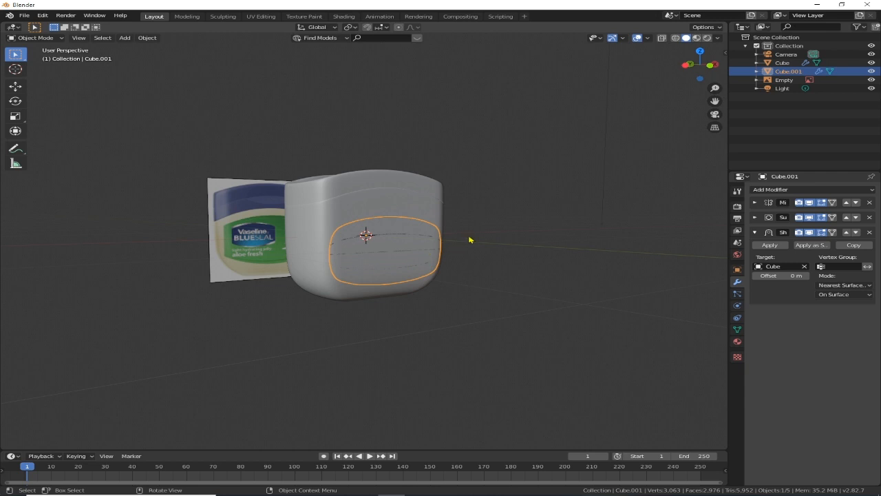
{"action": "middle_click_drag", "start_coordinate": [470, 242], "coordinate": [482, 203]}
{"action": "scroll", "coordinate": [466, 230], "scroll_direction": "up", "scroll_amount": 3}
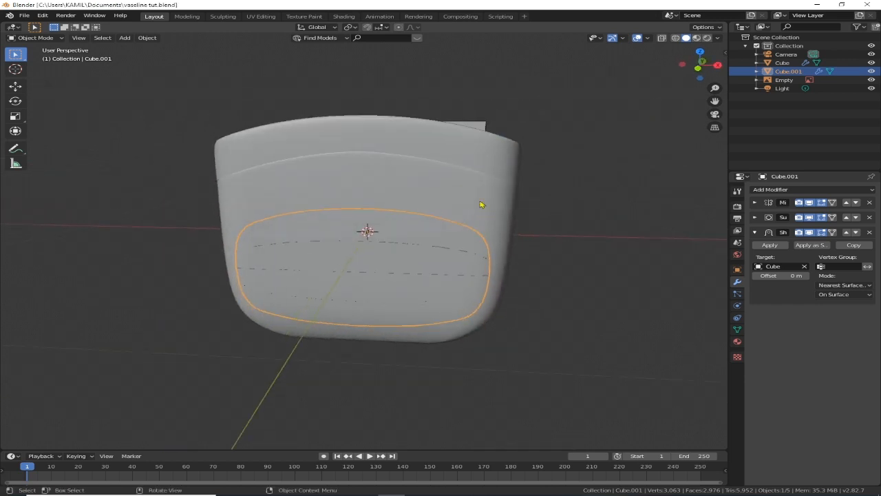
{"action": "left_click", "coordinate": [482, 204]}
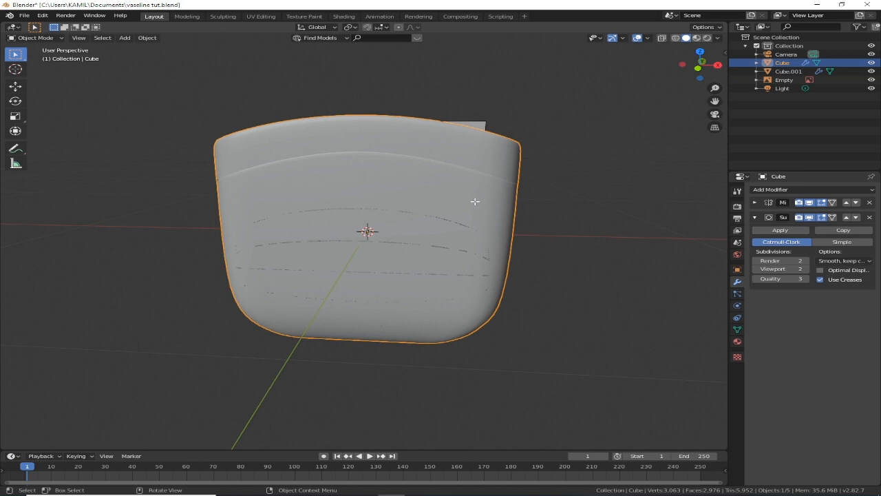
{"action": "key", "text": "Tab"}
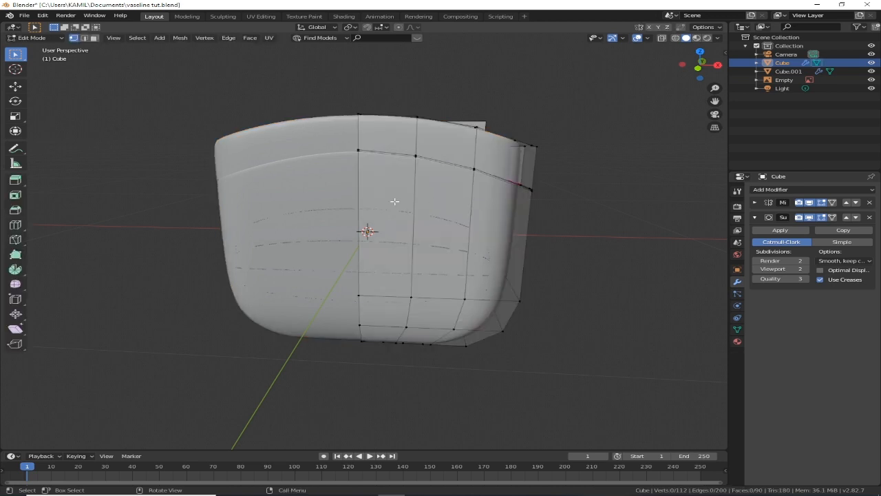
{"action": "key", "text": "KP_1"}
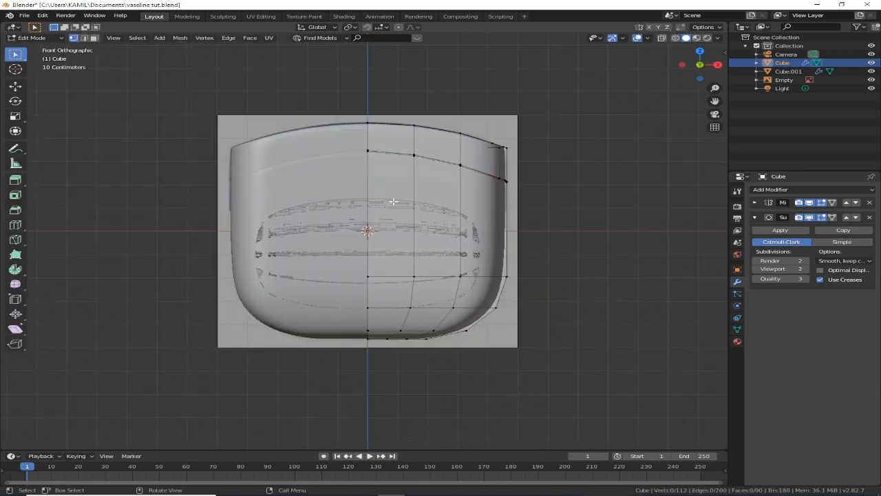
{"action": "scroll", "coordinate": [392, 201], "scroll_direction": "up", "scroll_amount": 2}
{"action": "key", "text": "alt+z"}
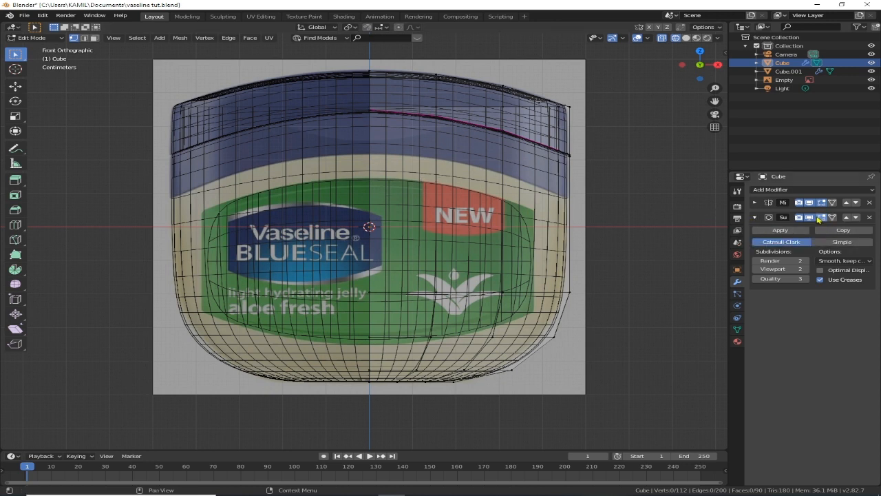
Turn off the jar body's Subdivision display in Edit Mode and compare the mesh in solid shading before returning to wireframe
{"action": "left_click", "coordinate": [820, 218]}
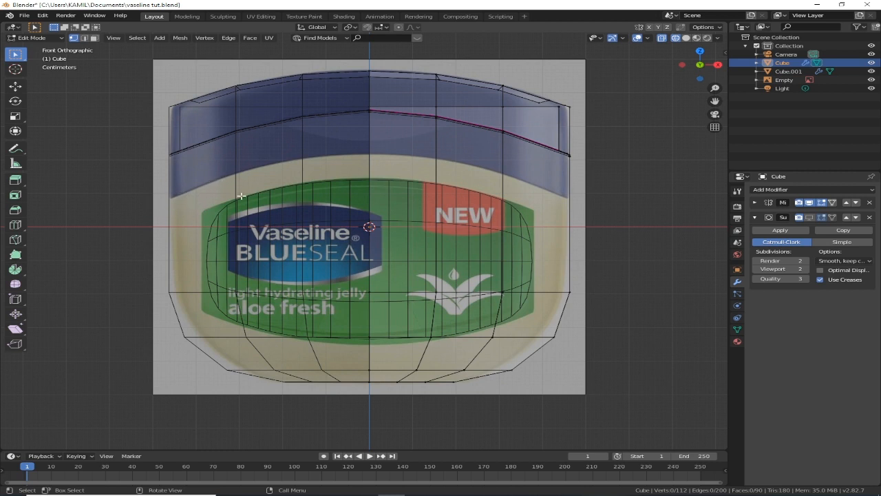
{"action": "key", "text": "shift+z"}
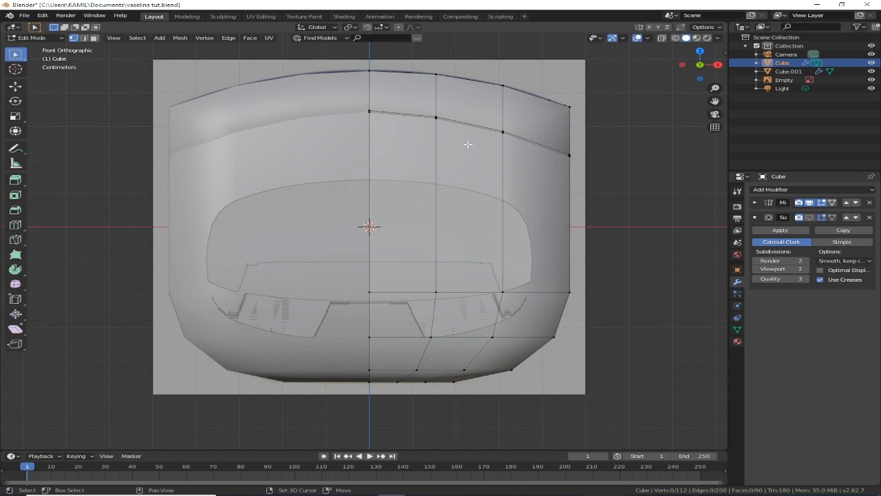
{"action": "key", "text": "shift+z"}
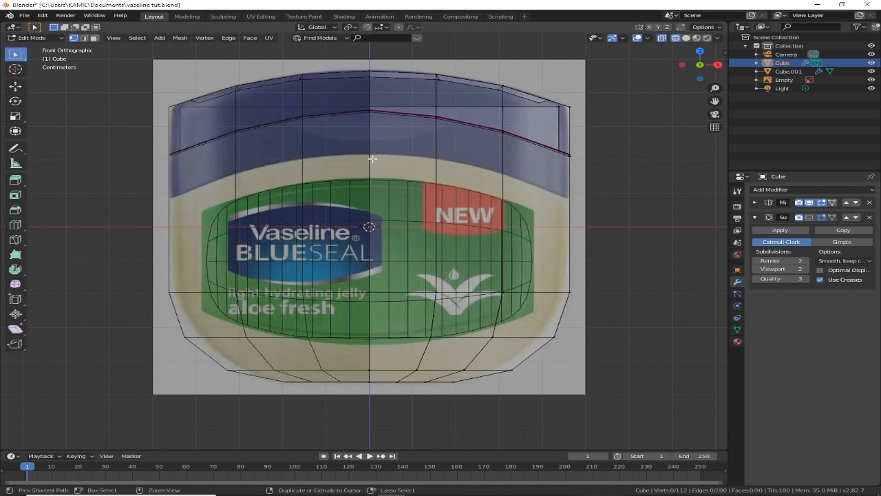
Add a loop cut around the jar body and slide it with Even and Flipped on to follow the curved lower edge of the reference lid
{"action": "key", "text": "ctrl+r"}
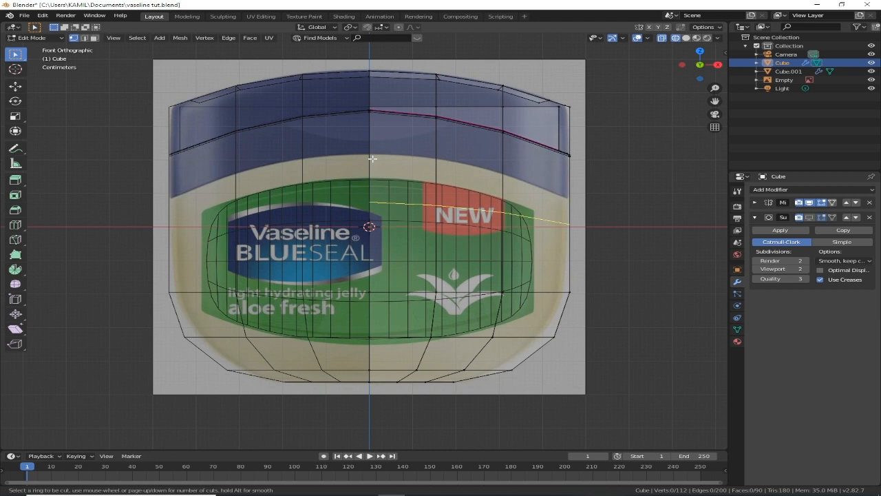
{"action": "left_click", "coordinate": [371, 159]}
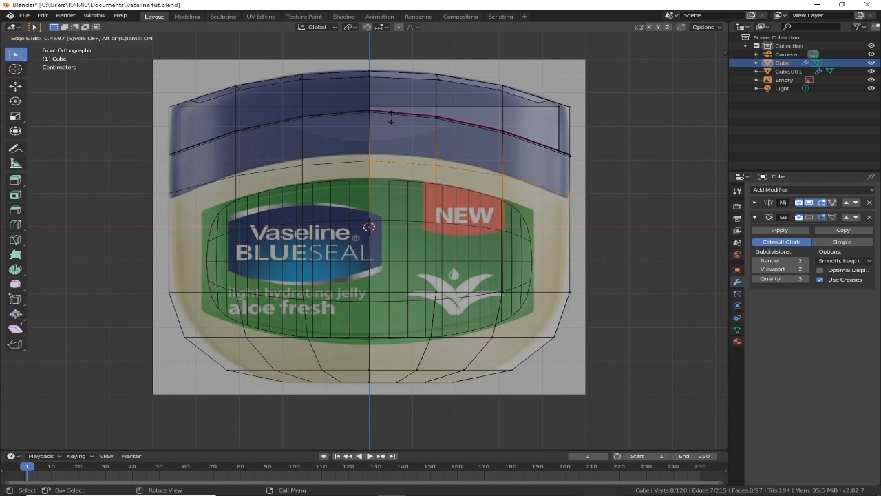
{"action": "key", "text": "e"}
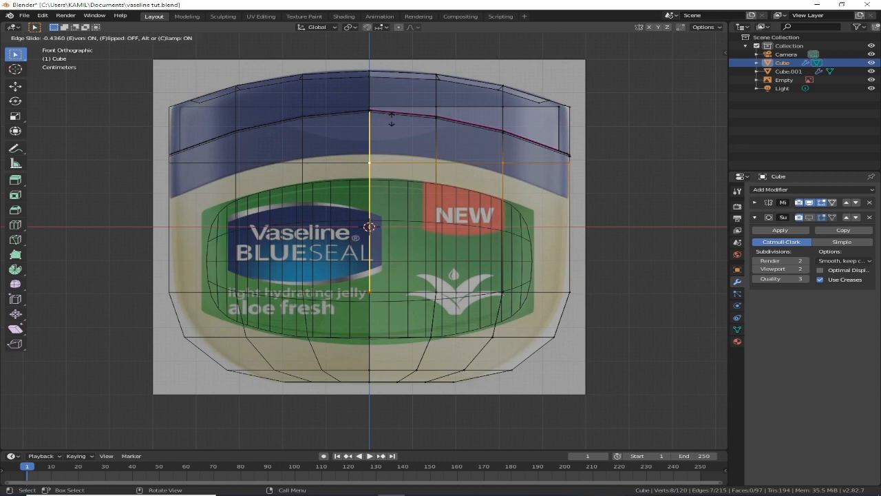
{"action": "key", "text": "f"}
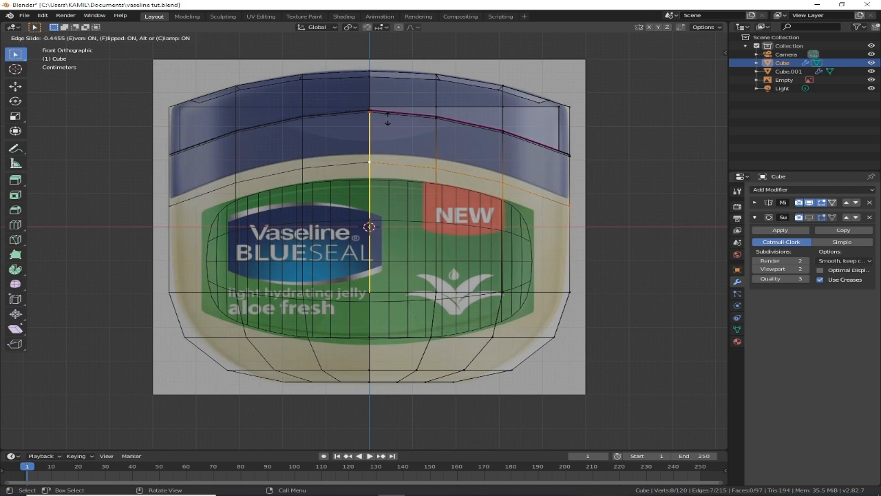
{"action": "key", "text": "f"}
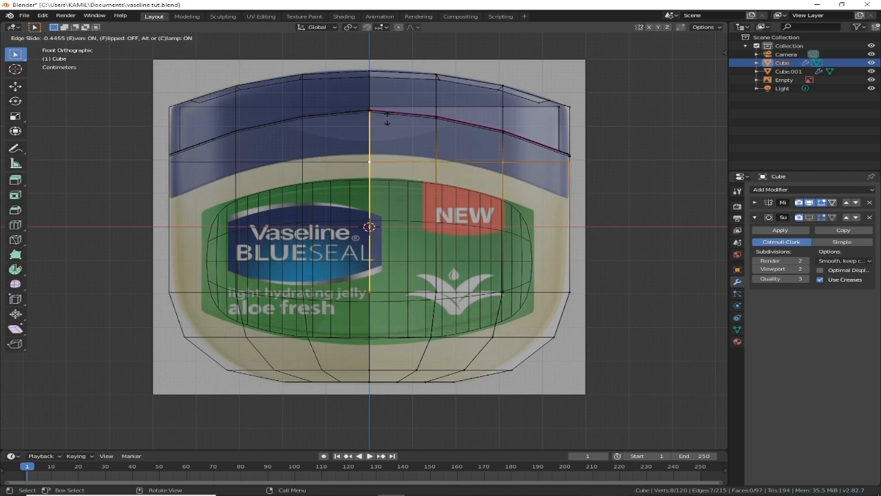
{"action": "key", "text": "f"}
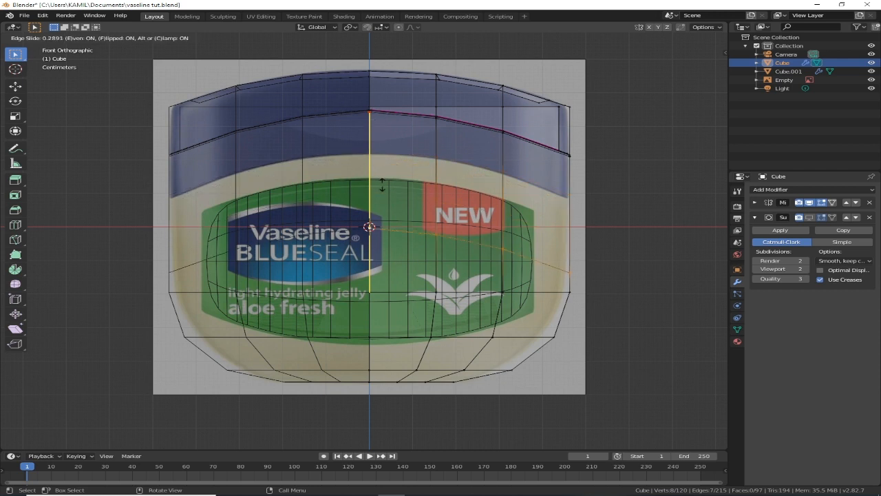
{"action": "key", "text": "f"}
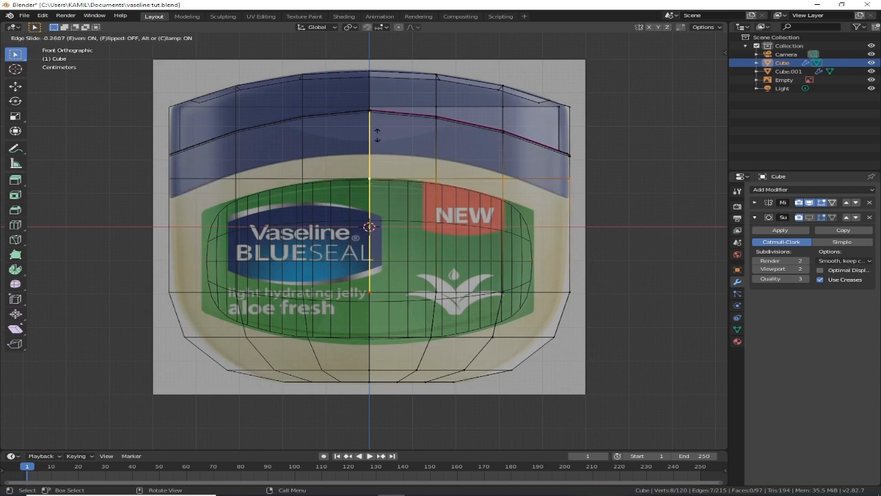
{"action": "key", "text": "e"}
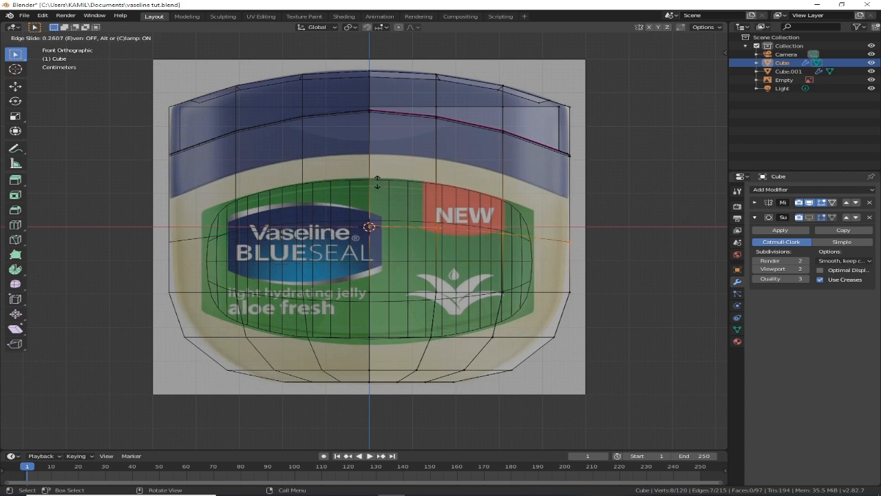
{"action": "key", "text": "e"}
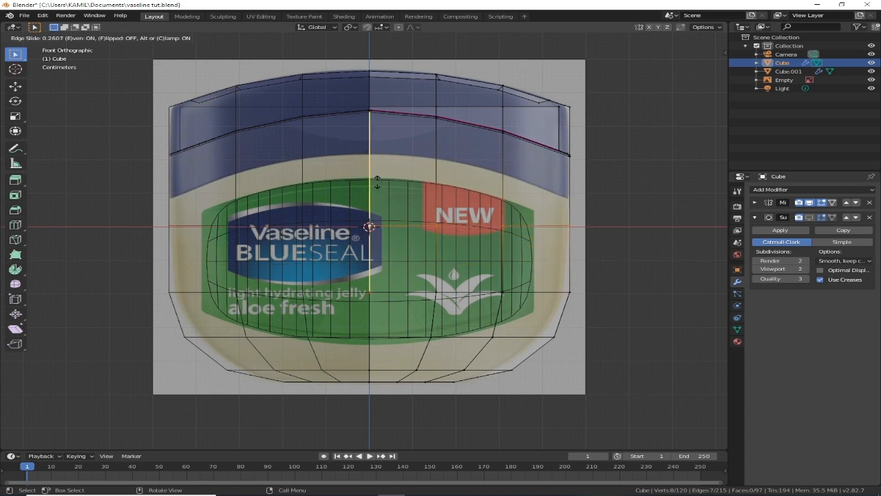
{"action": "key", "text": "f"}
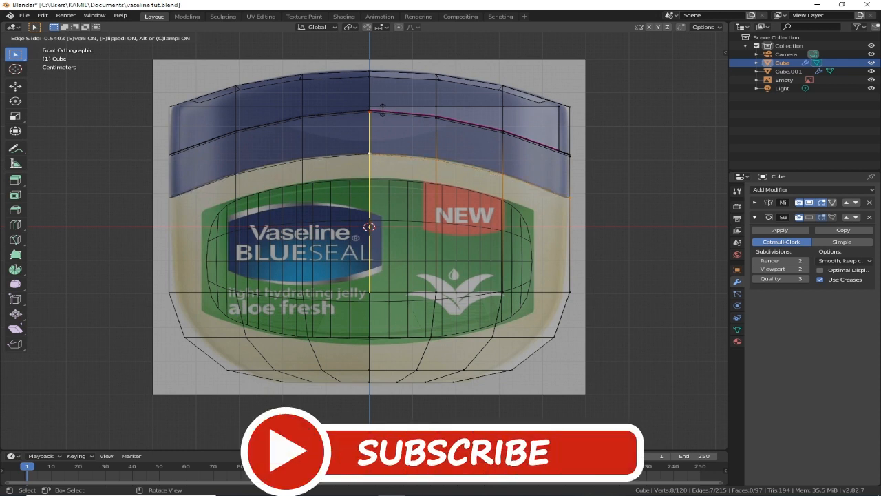
{"action": "left_click", "coordinate": [383, 110]}
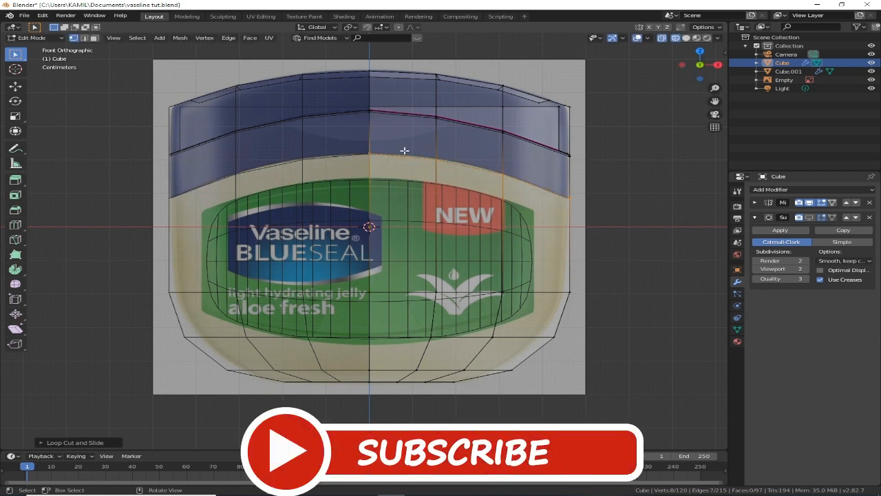
{"action": "scroll", "coordinate": [450, 172], "scroll_direction": "up", "scroll_amount": 1}
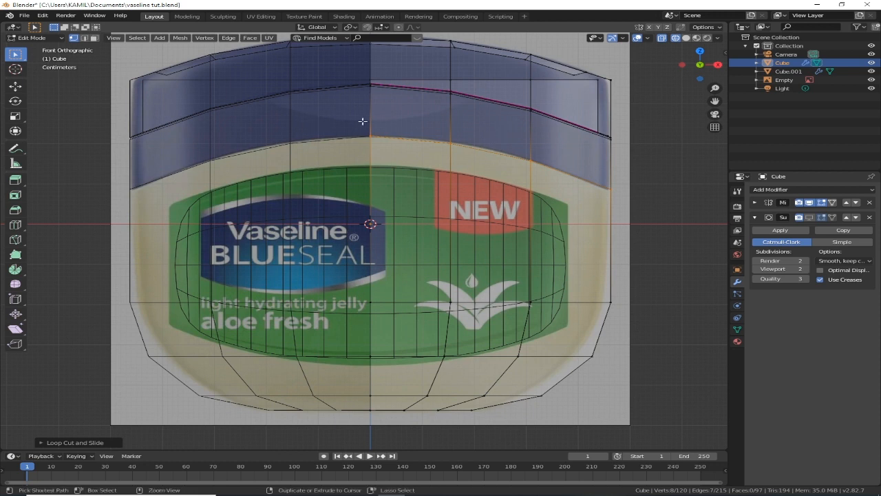
{"action": "key", "text": "ctrl+r"}
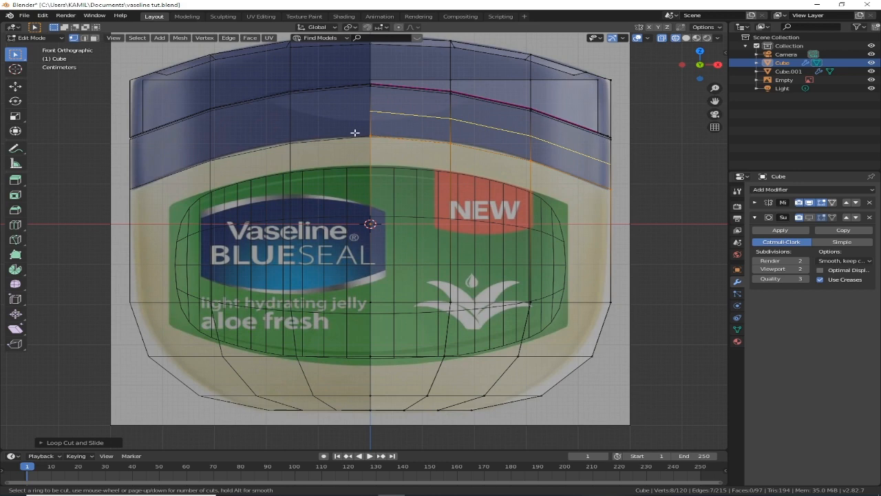
{"action": "left_click", "coordinate": [355, 132]}
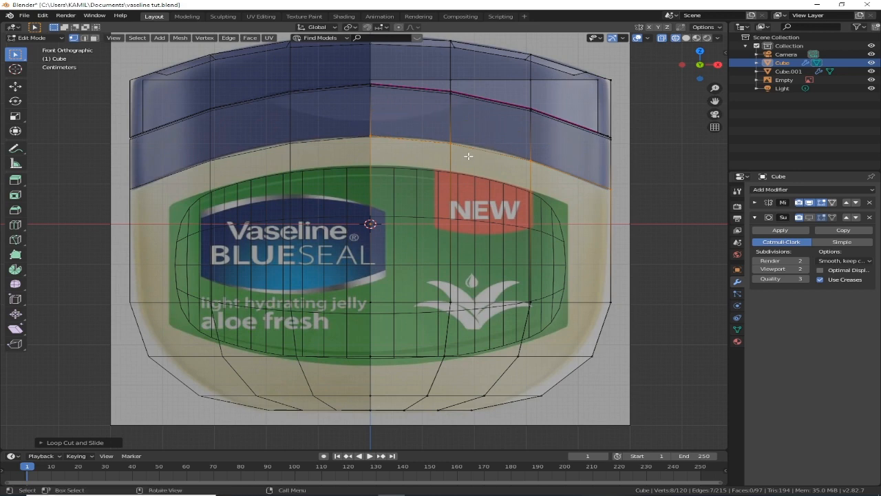
{"action": "middle_click_drag", "start_coordinate": [470, 155], "coordinate": [464, 152]}
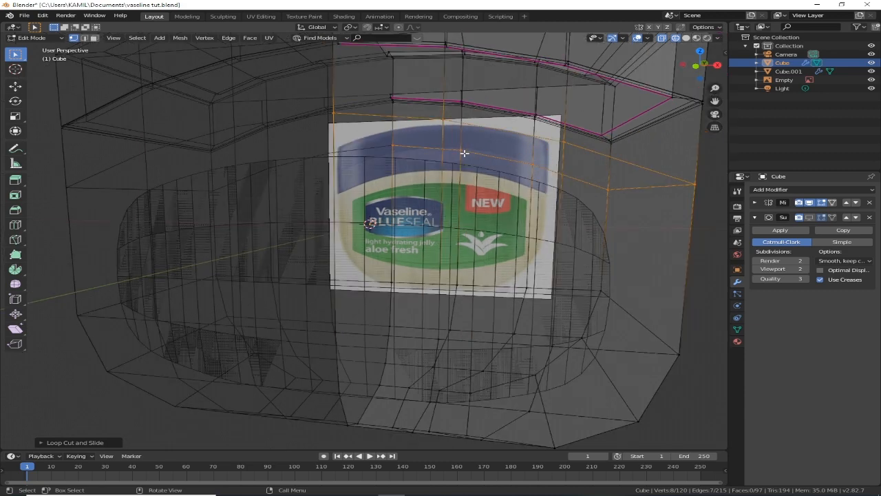
{"action": "key", "text": "KP_1"}
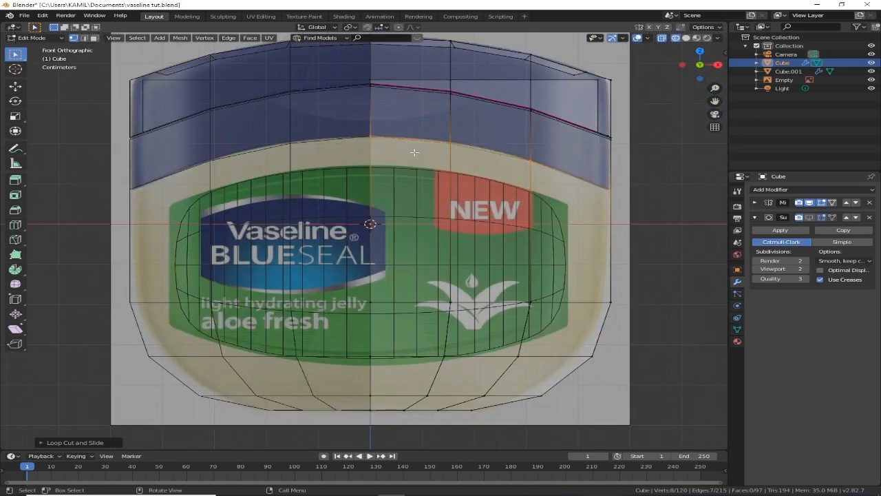
Knife-cut a curved notch outline on the lid band, from the centre line up to the upper groove just beyond the first vertical edge
{"action": "middle_click_drag", "start_coordinate": [414, 152], "coordinate": [414, 183], "text": "shift"}
{"action": "scroll", "coordinate": [413, 176], "scroll_direction": "up", "scroll_amount": 2}
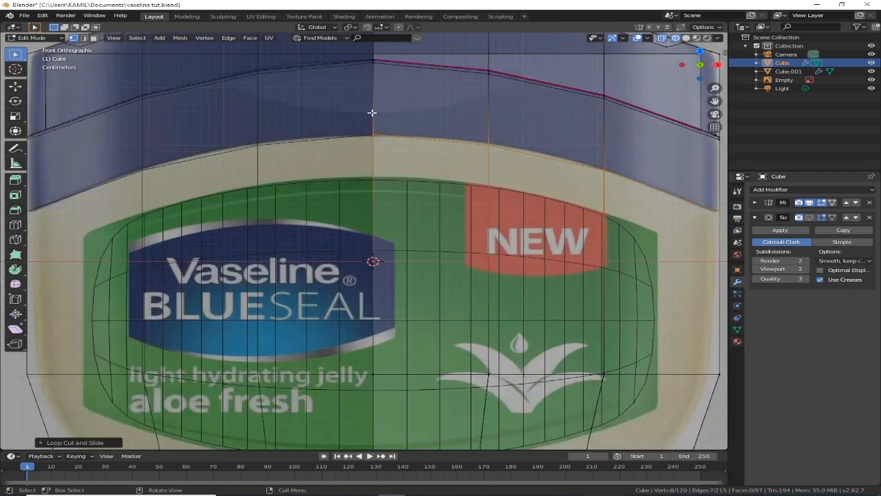
{"action": "key", "text": "k"}
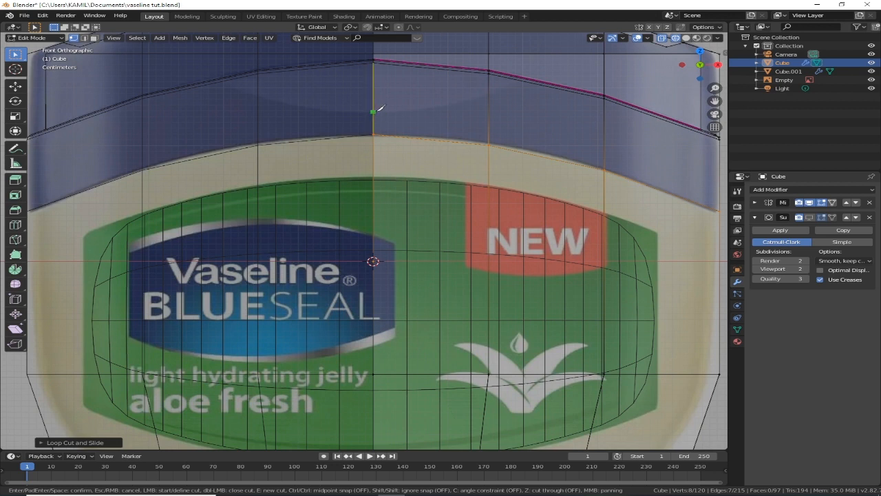
{"action": "left_click", "coordinate": [374, 110]}
{"action": "left_click", "coordinate": [434, 108]}
{"action": "left_click", "coordinate": [488, 92]}
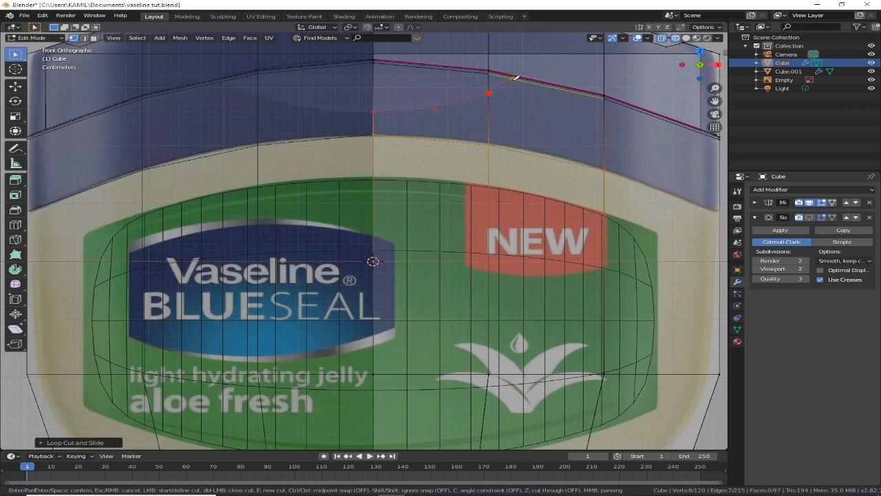
{"action": "left_click", "coordinate": [514, 78]}
{"action": "key", "text": "Return"}
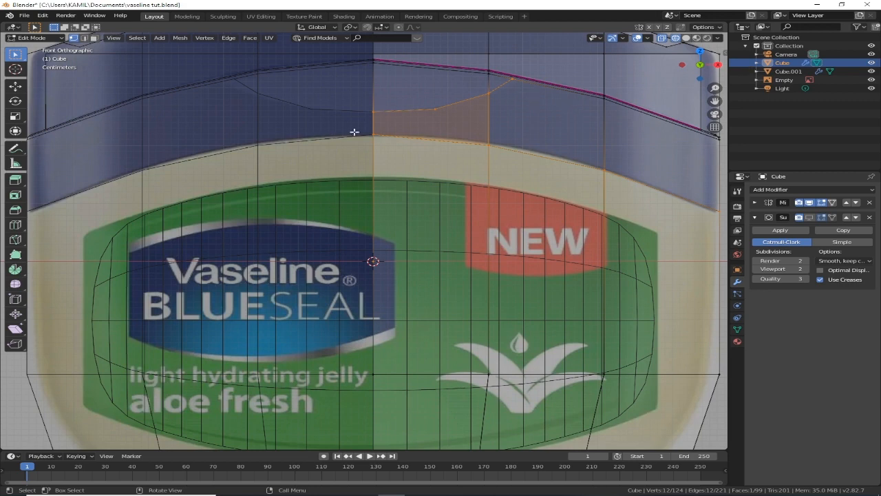
Switch to solid shading and select the two faces enclosed between the knife cut and the lid groove in face mode
{"action": "middle_click_drag", "start_coordinate": [432, 137], "coordinate": [427, 139]}
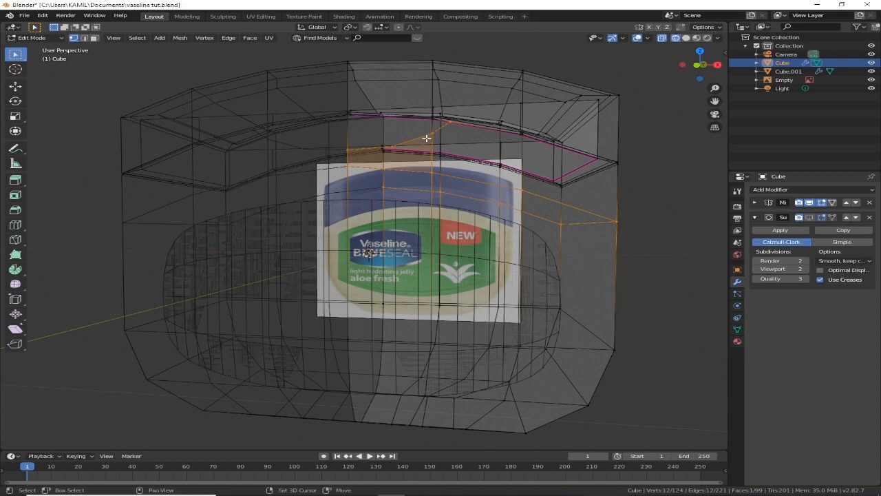
{"action": "key", "text": "shift+z"}
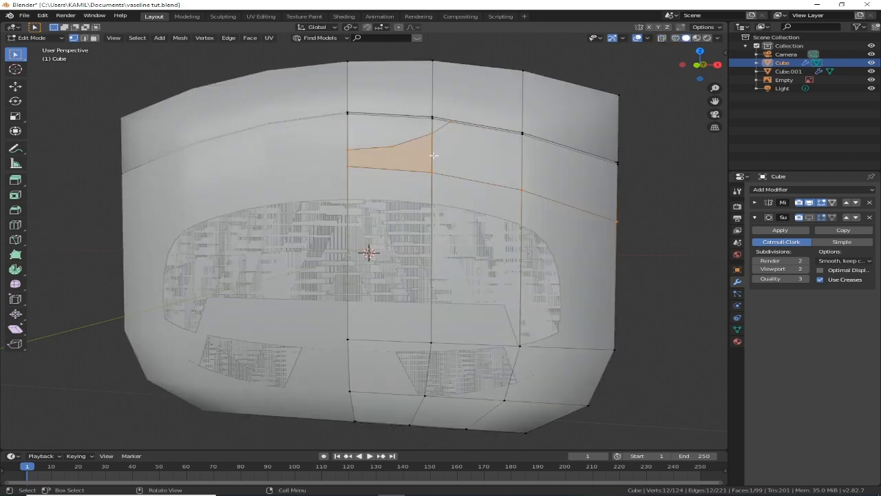
{"action": "middle_click_drag", "start_coordinate": [433, 156], "coordinate": [441, 123]}
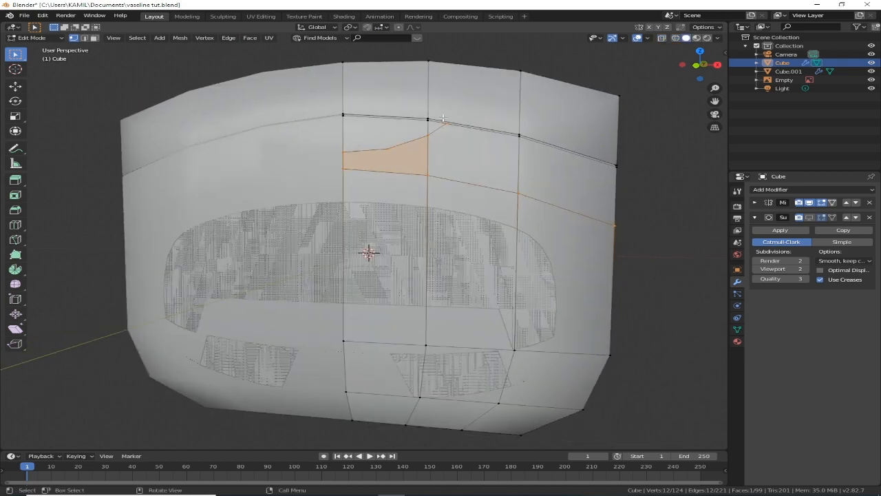
{"action": "middle_click_drag", "start_coordinate": [463, 153], "coordinate": [413, 173]}
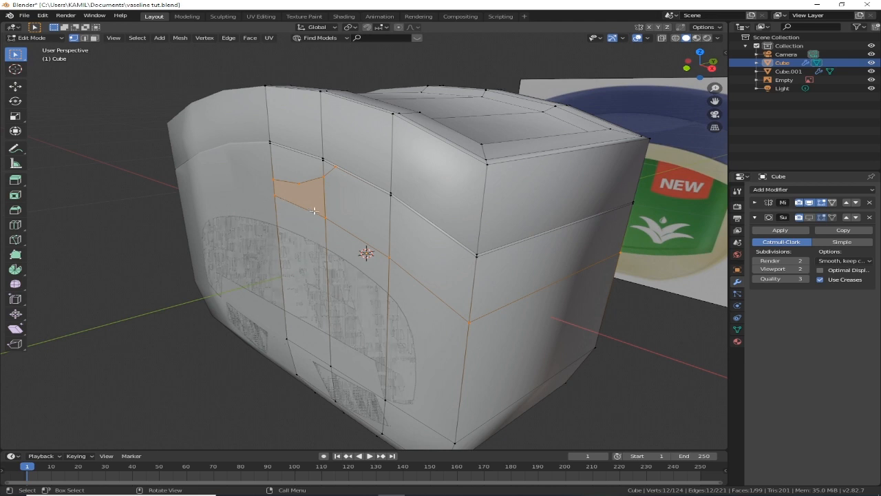
{"action": "middle_click_drag", "start_coordinate": [314, 211], "coordinate": [314, 211]}
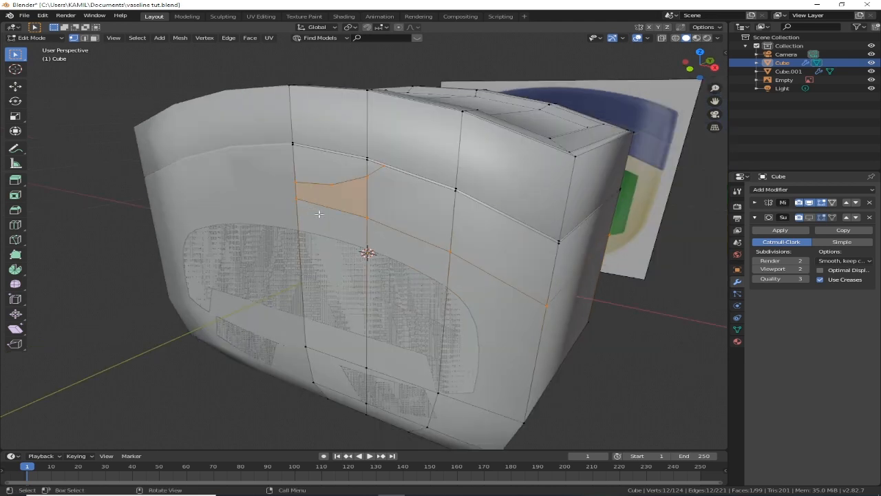
{"action": "key", "text": "3"}
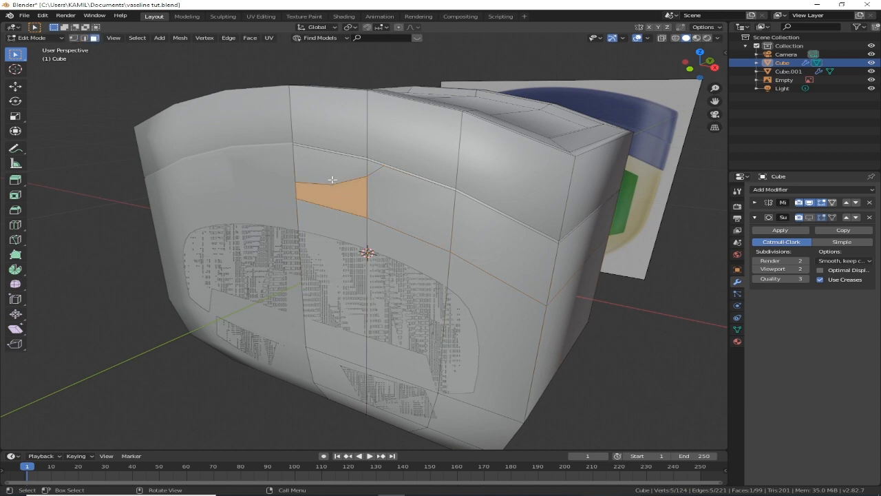
{"action": "left_click", "coordinate": [331, 176]}
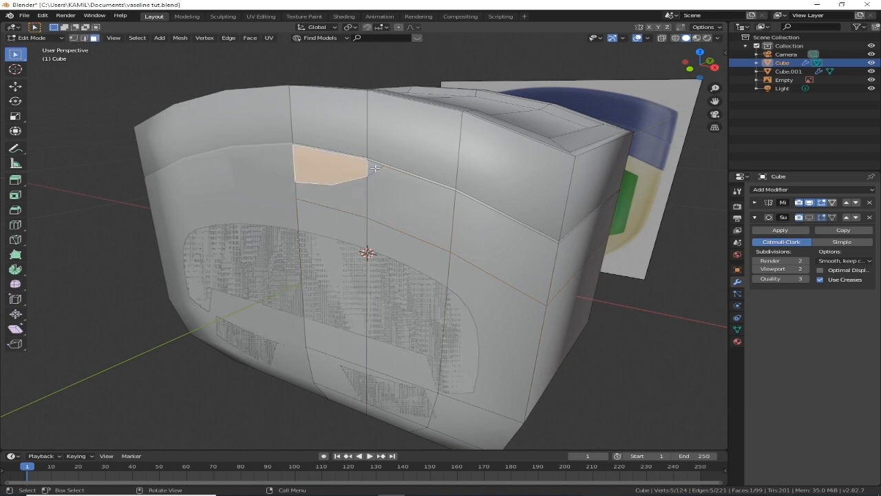
{"action": "left_click", "coordinate": [375, 168], "text": "shift"}
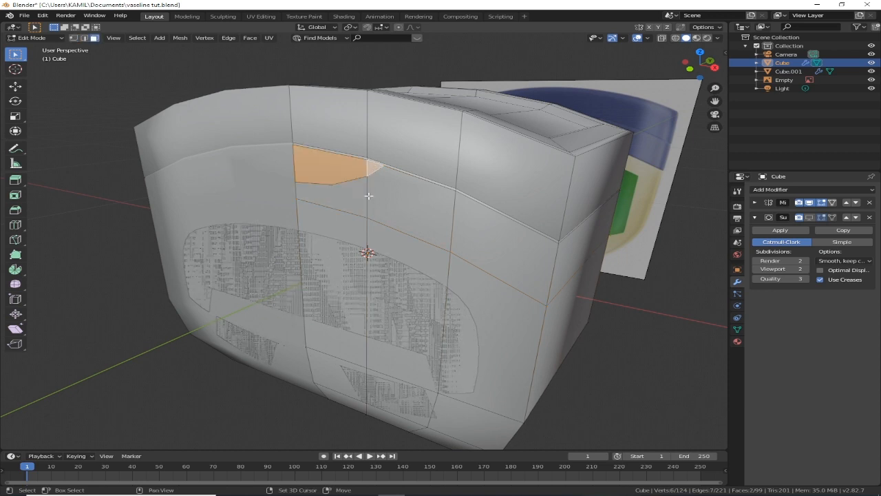
Inset the two selected notch faces by about 0.003 m
{"action": "scroll", "coordinate": [377, 186], "scroll_direction": "up", "scroll_amount": 3}
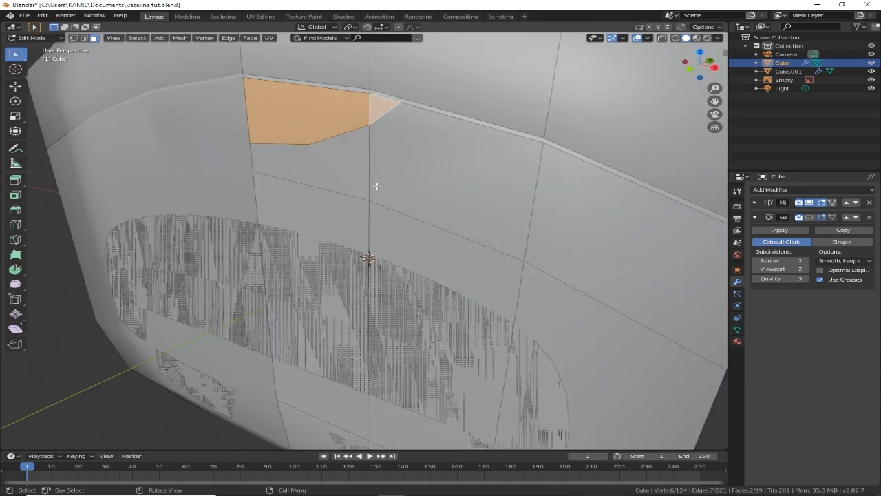
{"action": "middle_click_drag", "start_coordinate": [374, 190], "coordinate": [358, 248]}
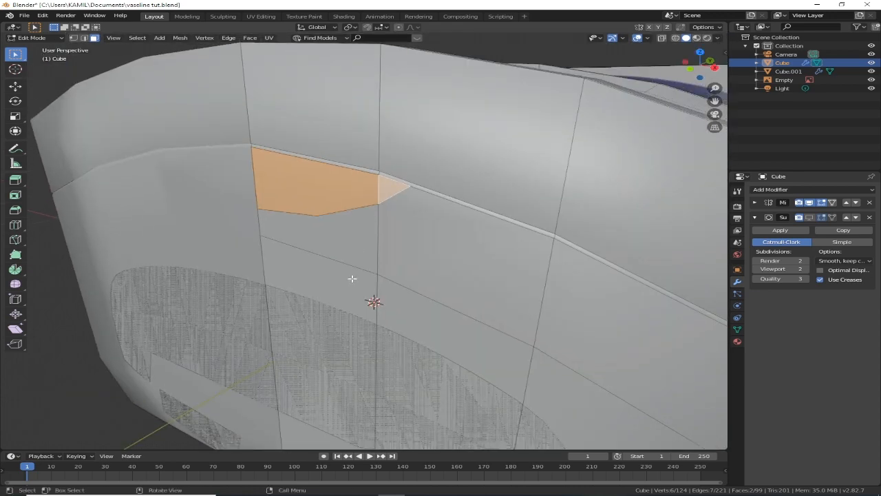
{"action": "key", "text": "i"}
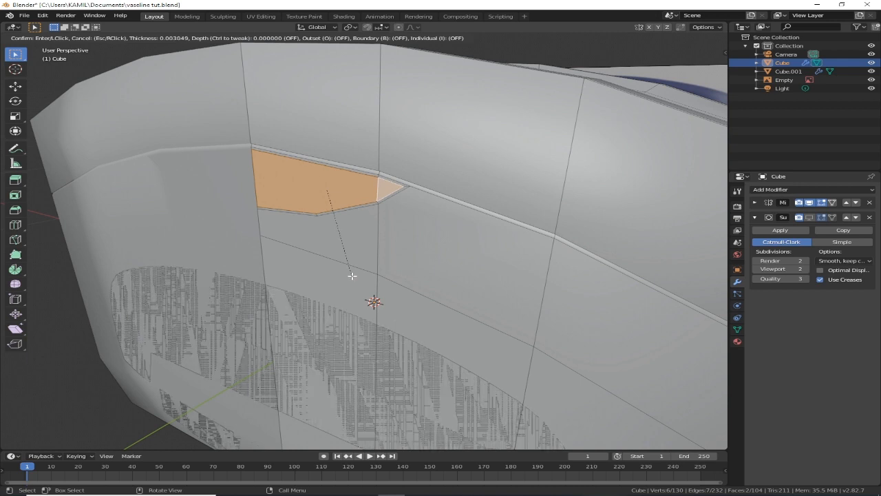
{"action": "left_click", "coordinate": [351, 275]}
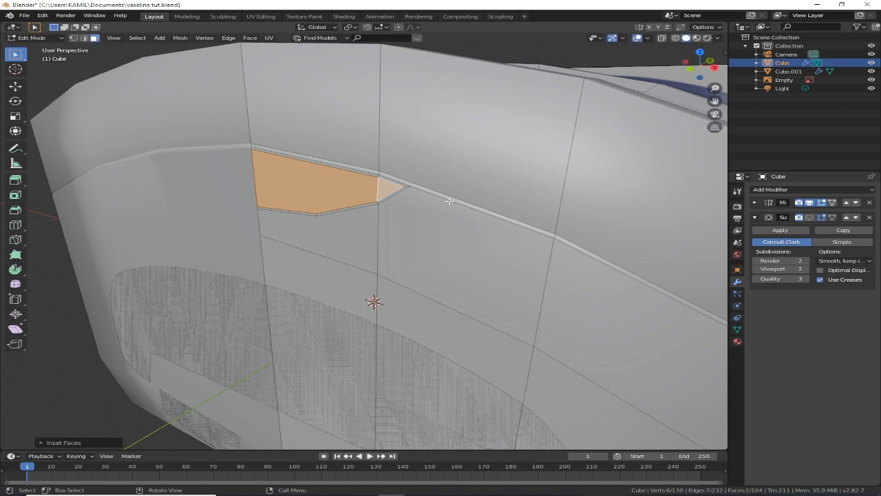
Extrude the inset notch faces slightly inward along their normals to form a shallow recess in the lid band
{"action": "middle_click_drag", "start_coordinate": [363, 225], "coordinate": [351, 244]}
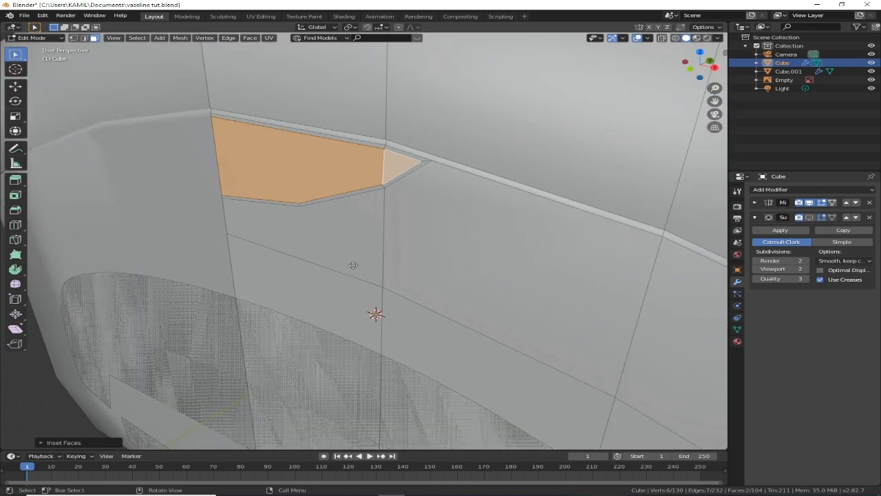
{"action": "key", "text": "e"}
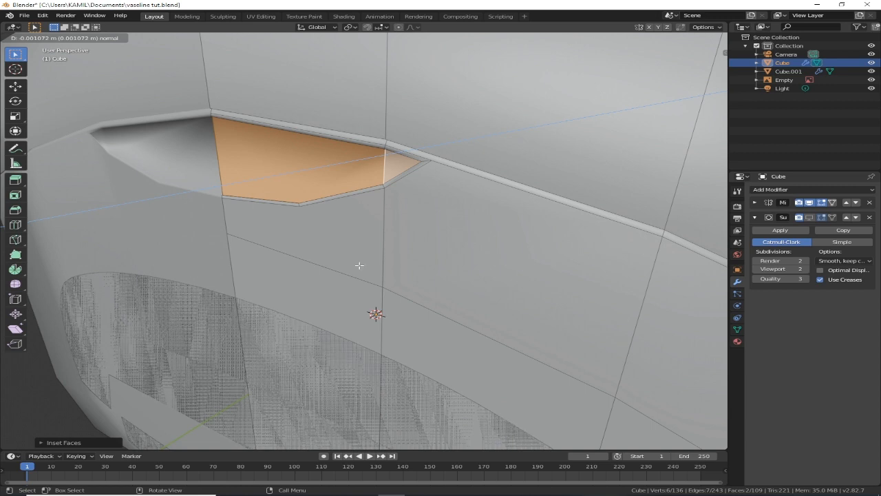
{"action": "left_click", "coordinate": [354, 265]}
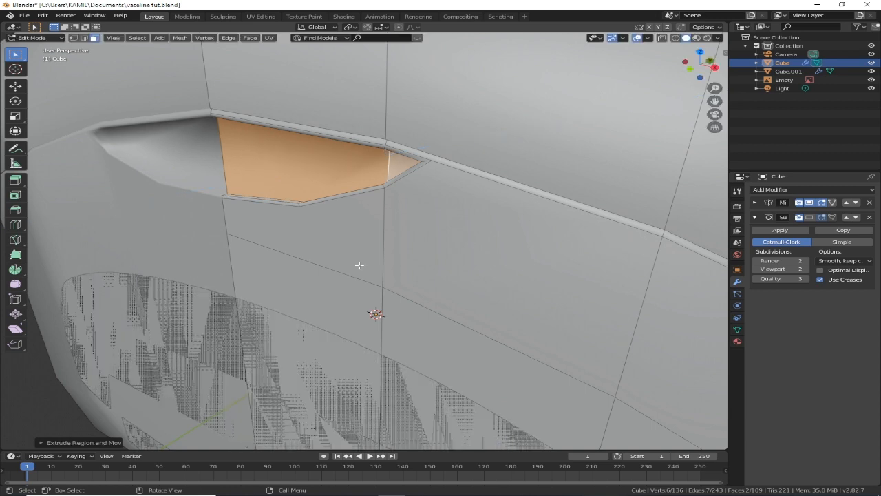
Show the subdivision in the edit-mode viewport and move the selected recess faces about -0.0044 m along the global Y axis
{"action": "left_click", "coordinate": [809, 217]}
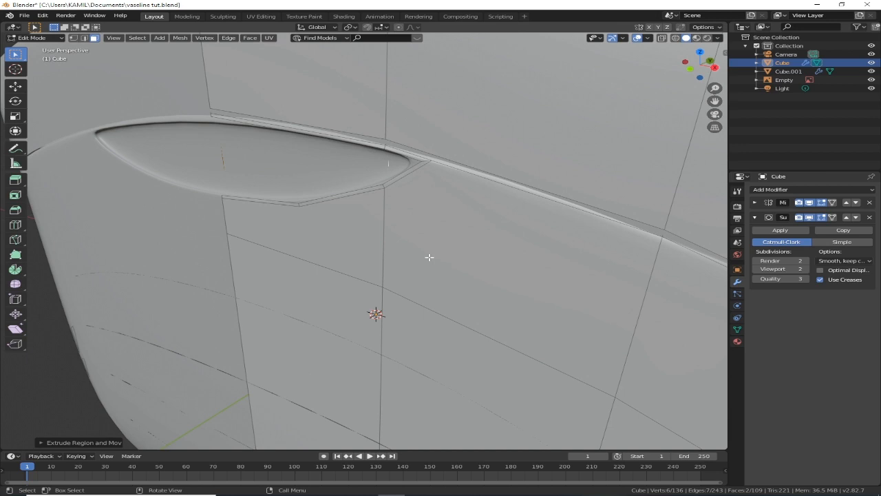
{"action": "key", "text": "g"}
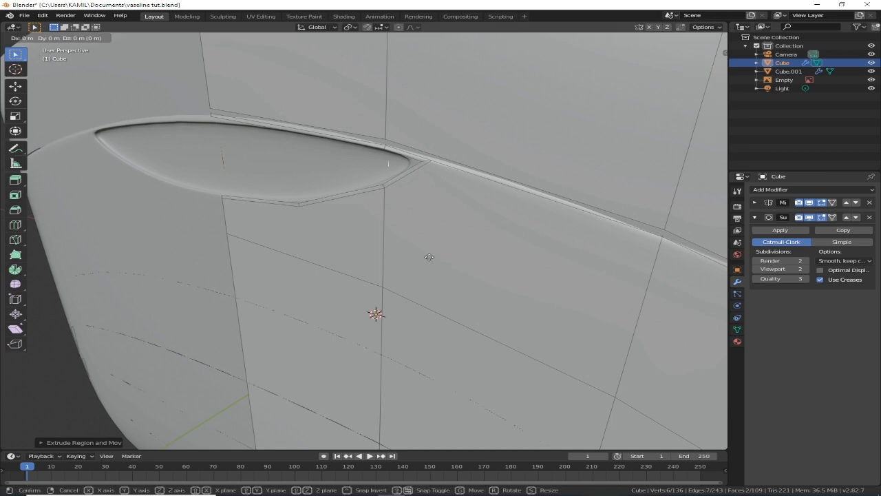
{"action": "key", "text": "y"}
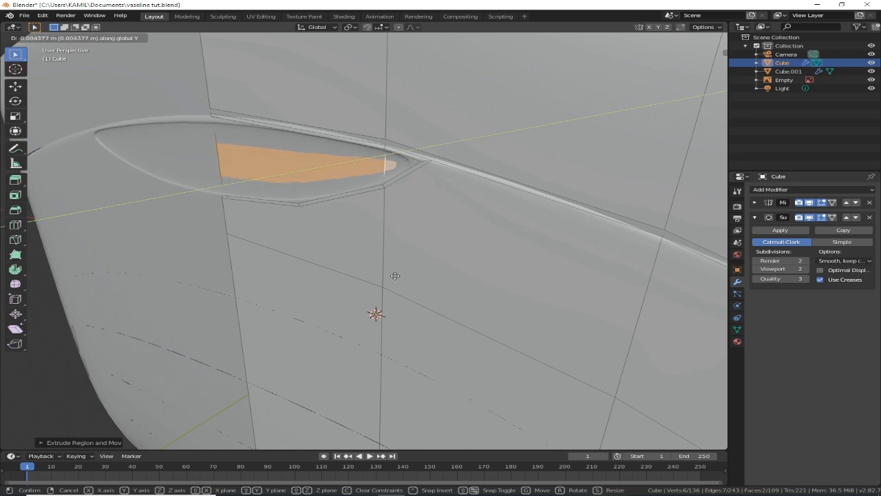
{"action": "left_click", "coordinate": [395, 276]}
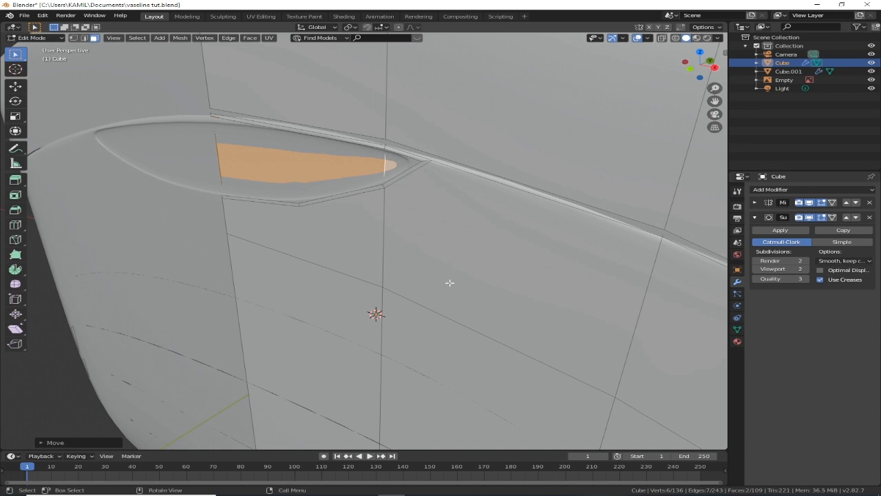
Scale the selected recess faces down slightly within the lid notch
{"action": "key", "text": "s"}
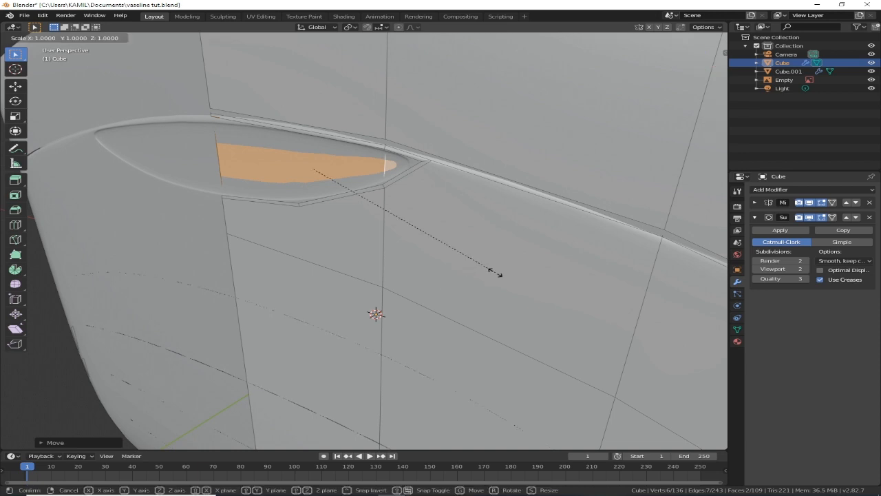
{"action": "left_click", "coordinate": [482, 240]}
{"action": "scroll", "coordinate": [486, 238], "scroll_direction": "down", "scroll_amount": 3}
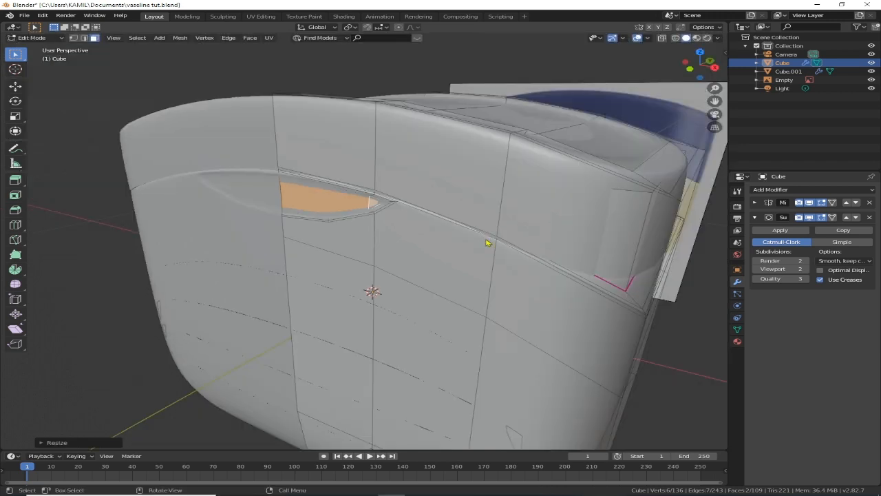
Return to Object Mode, inspect the smoothed jar with its lid notch from several sides, and save the file
{"action": "key", "text": "Tab"}
{"action": "scroll", "coordinate": [351, 237], "scroll_direction": "down", "scroll_amount": 3}
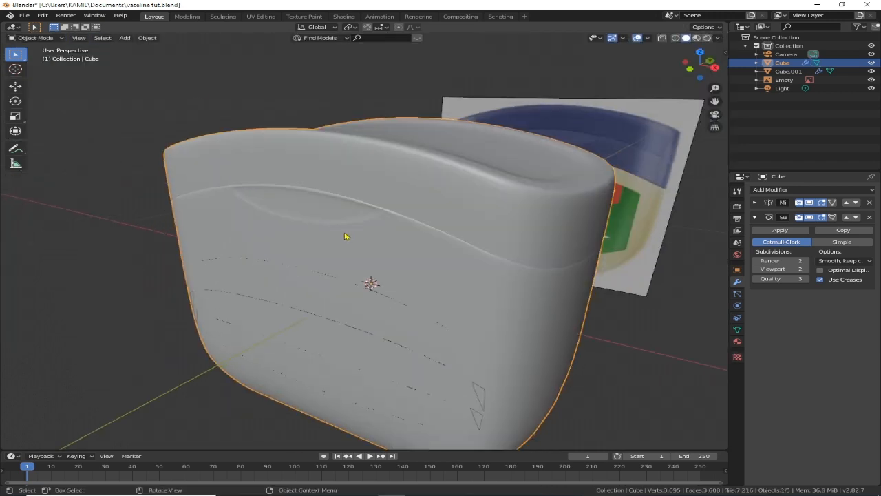
{"action": "mouse_move", "coordinate": [393, 223]}
{"action": "middle_mouse_down", "text": "alt"}
{"action": "mouse_move", "coordinate": [404, 211]}
{"action": "mouse_move", "coordinate": [398, 225]}
{"action": "middle_mouse_up", "text": "alt"}
{"action": "scroll", "coordinate": [445, 212], "scroll_direction": "down", "scroll_amount": 3}
{"action": "middle_click_drag", "start_coordinate": [397, 225], "coordinate": [470, 226]}
{"action": "scroll", "coordinate": [470, 226], "scroll_direction": "down", "scroll_amount": 2}
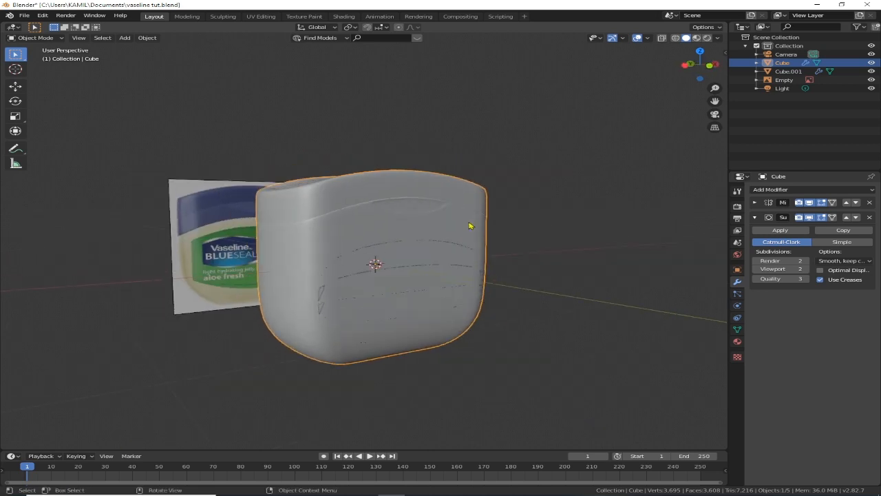
{"action": "key", "text": "ctrl+s"}
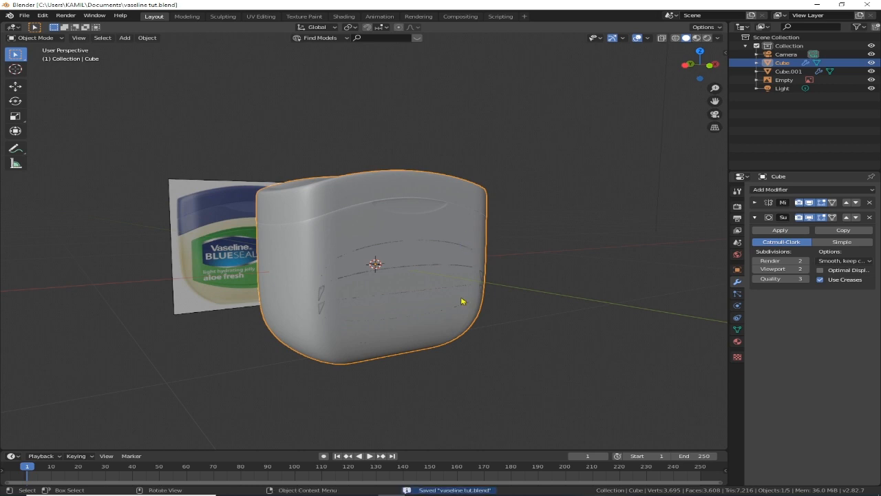